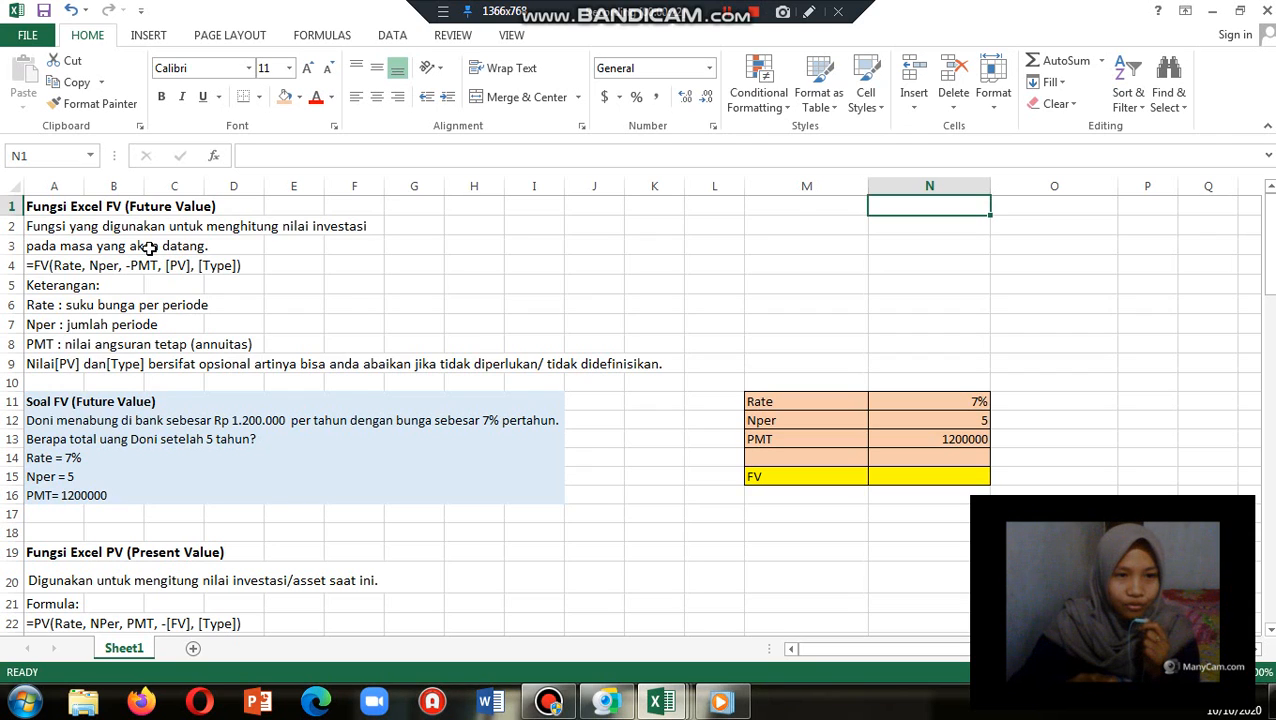
Review the FV function notes, the savings problem in rows 11 to 16, and the Rate, Nper and PMT cells of its table.
left_click(172, 226)
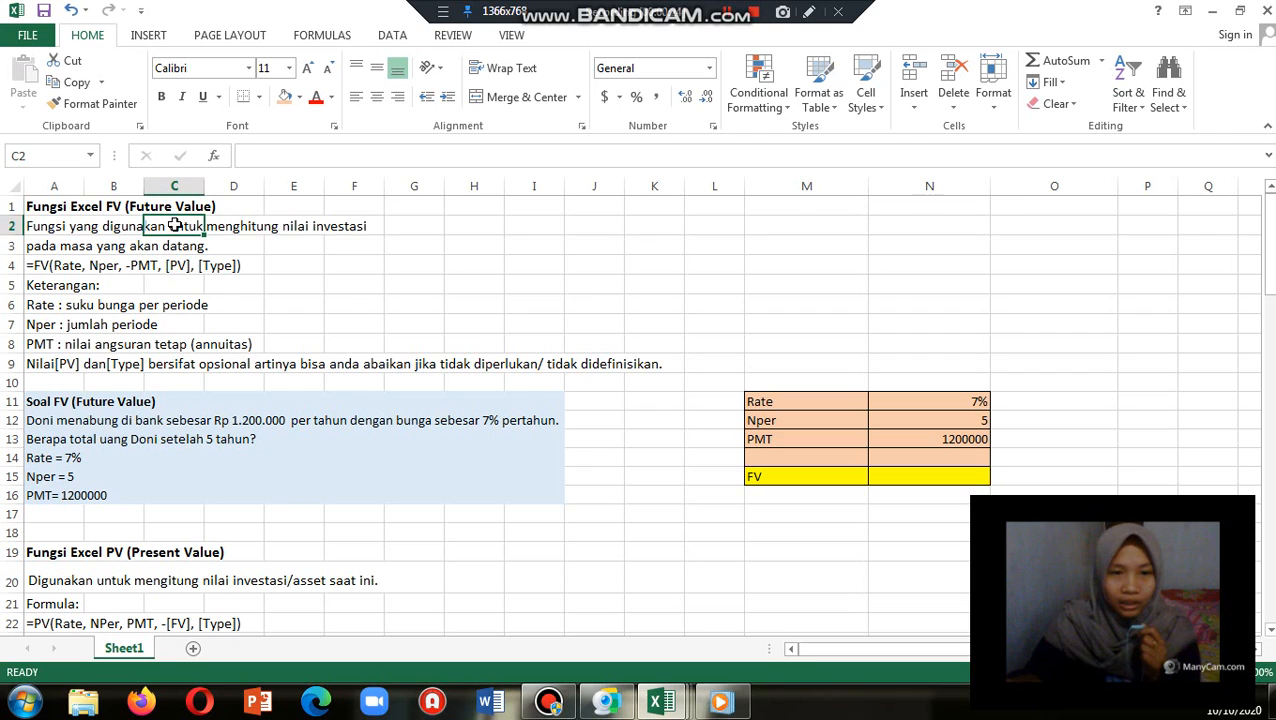
key("Down")
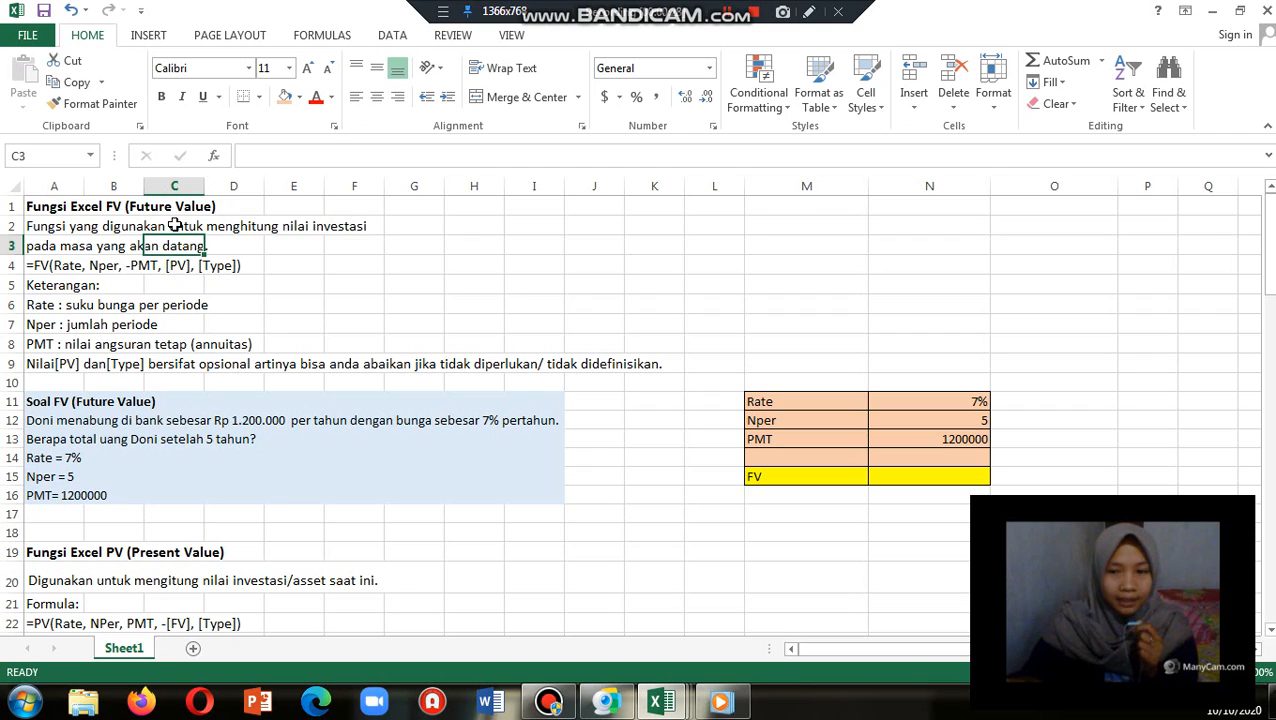
key("Down")
key("Down")
key("Down")
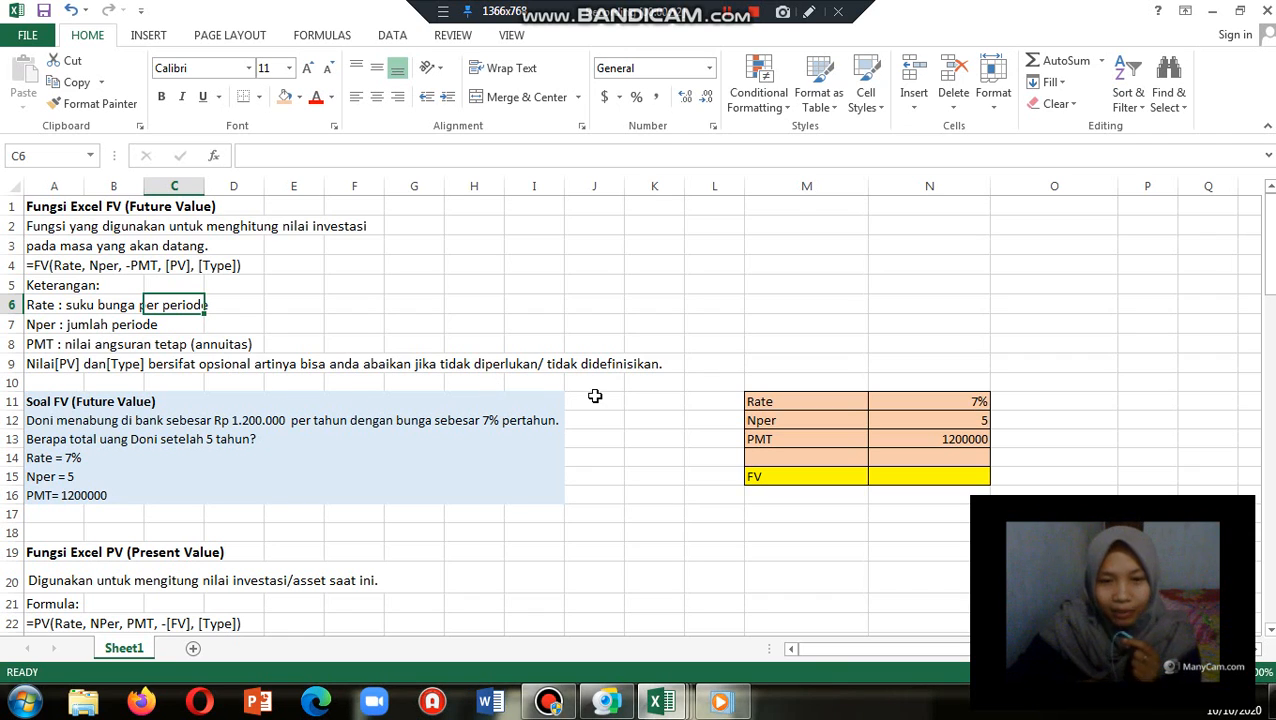
left_click(353, 442)
key("Down")
key("Down")
key("Down")
key("Down")
key("Down")
key("Down")
key("Down")
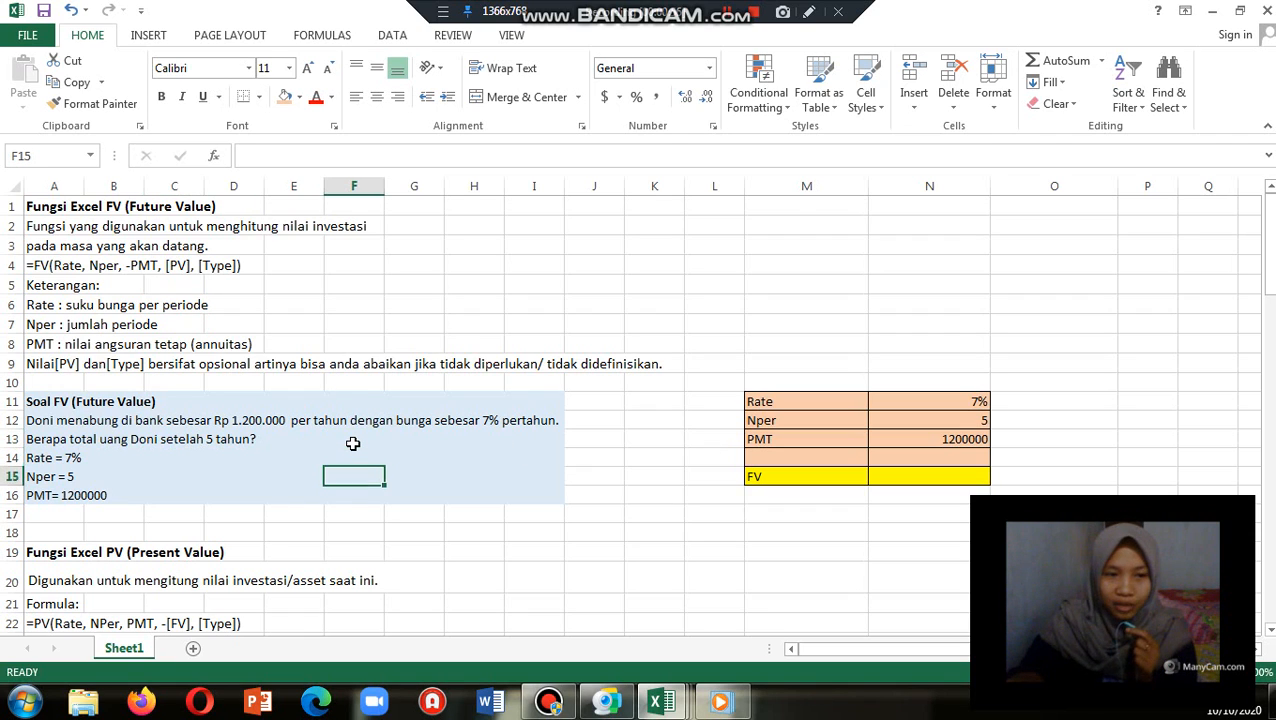
key("Down")
key("Down")
key("Down")
key("Down")
key("Down")
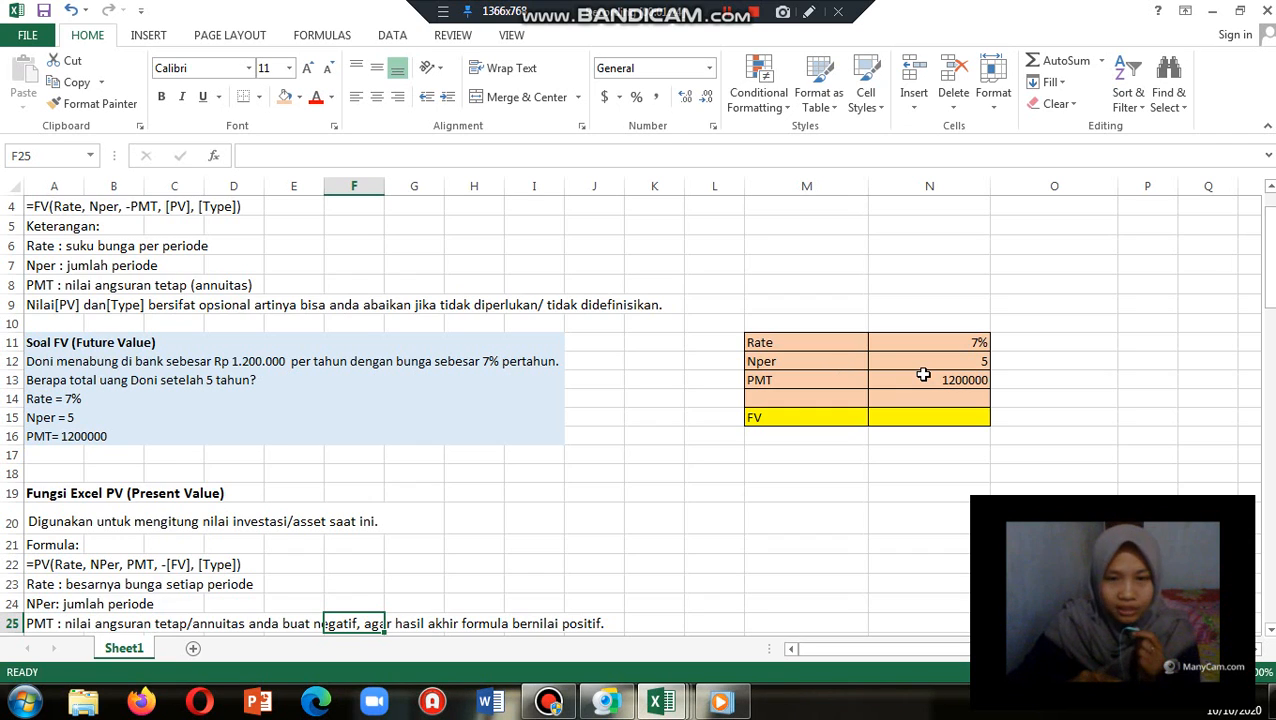
left_click(953, 377)
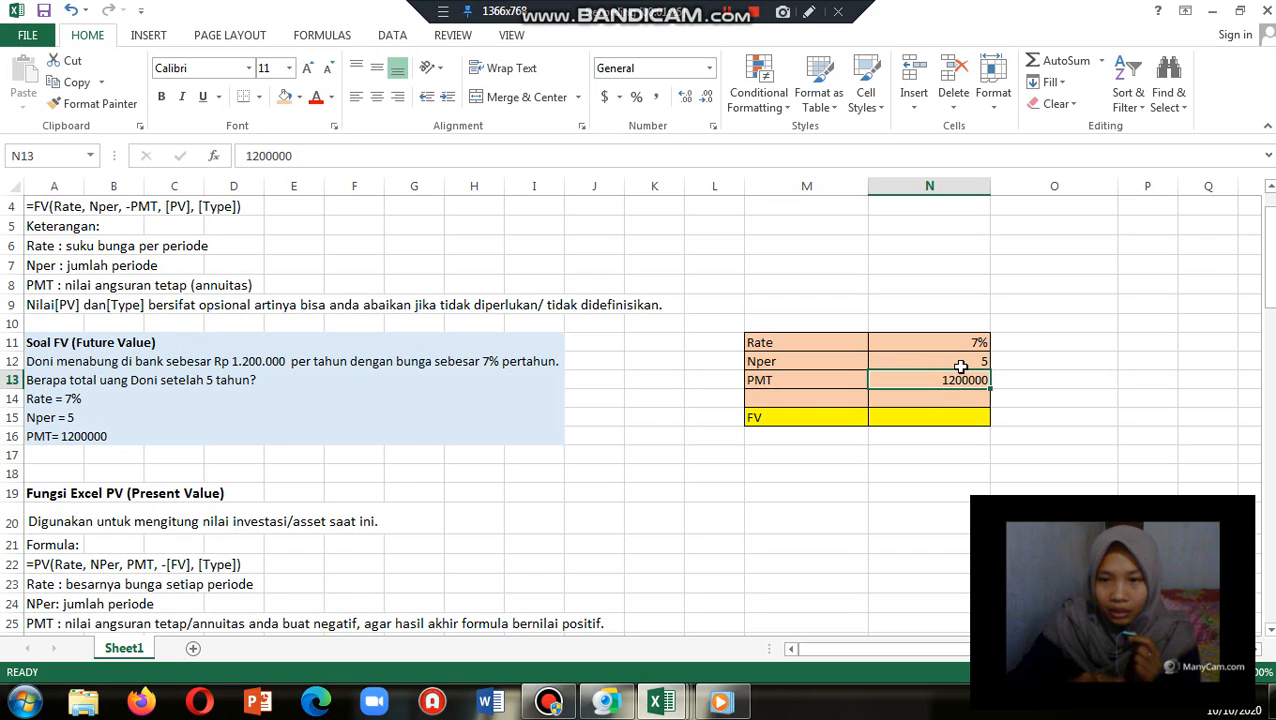
left_click(962, 364)
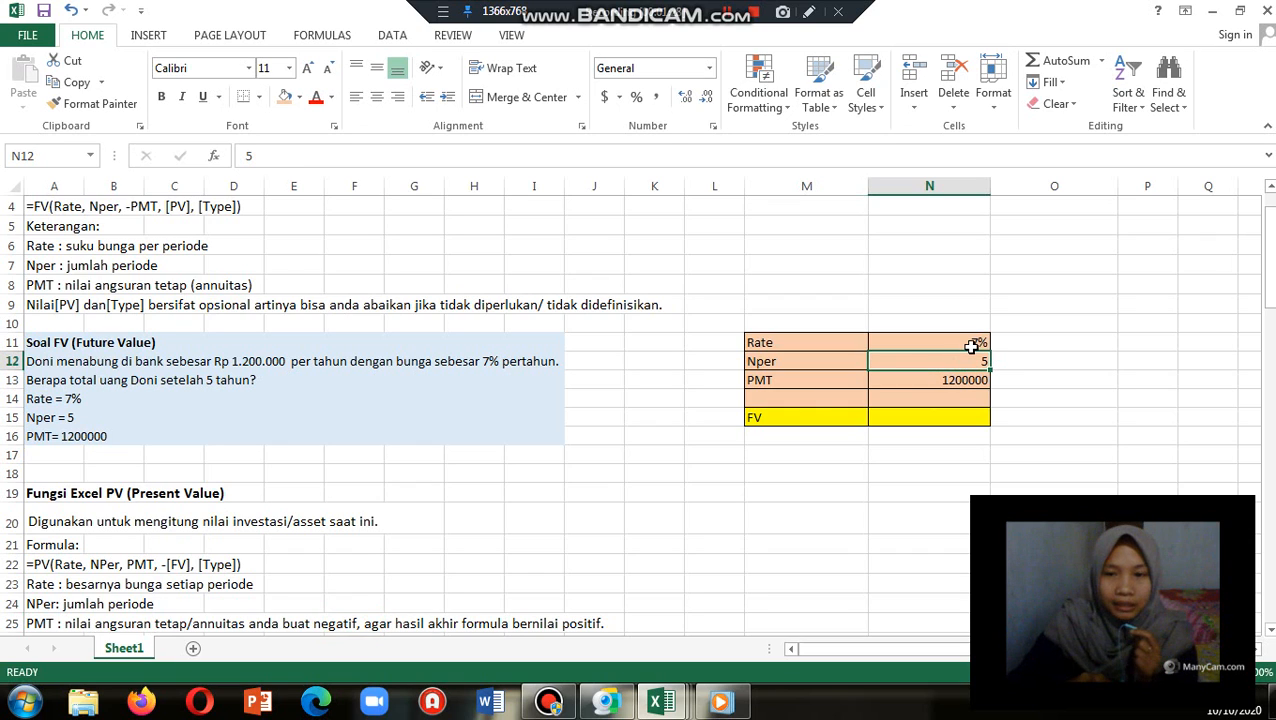
left_click(972, 346)
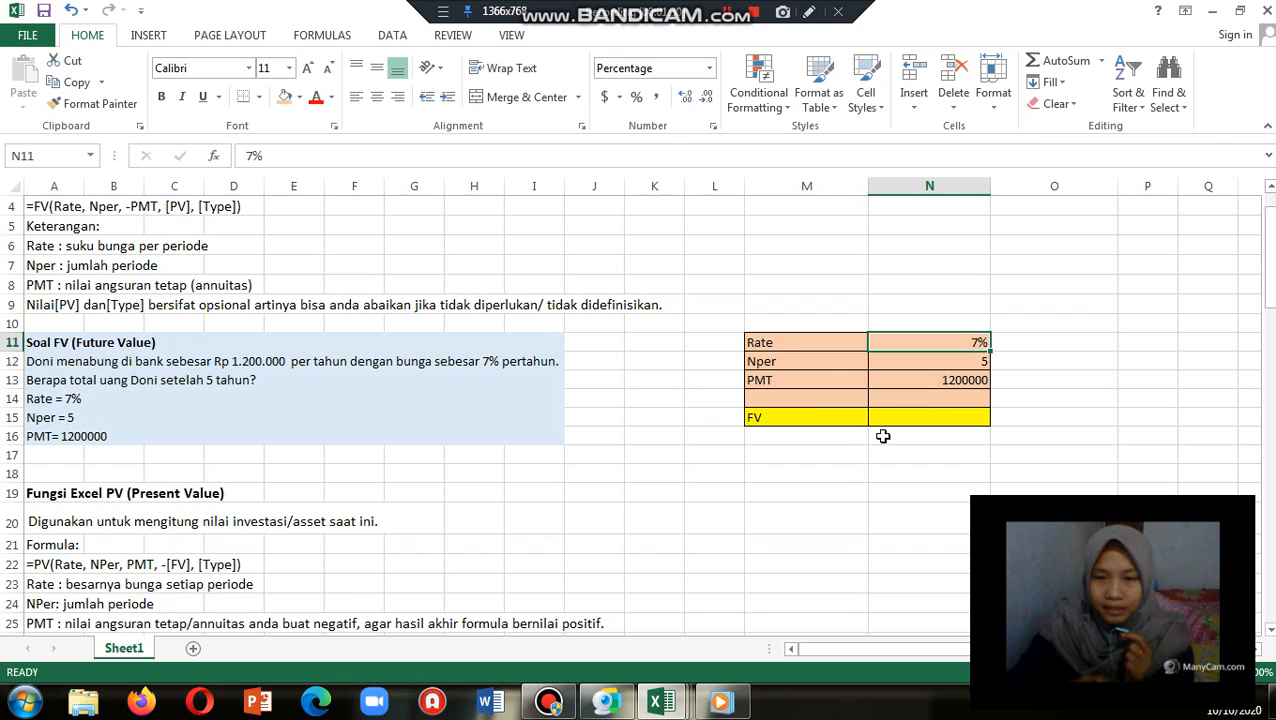
Calculate the future value in cell N15 with the formula =FV(N11,N12,-N13).
left_click(899, 421)
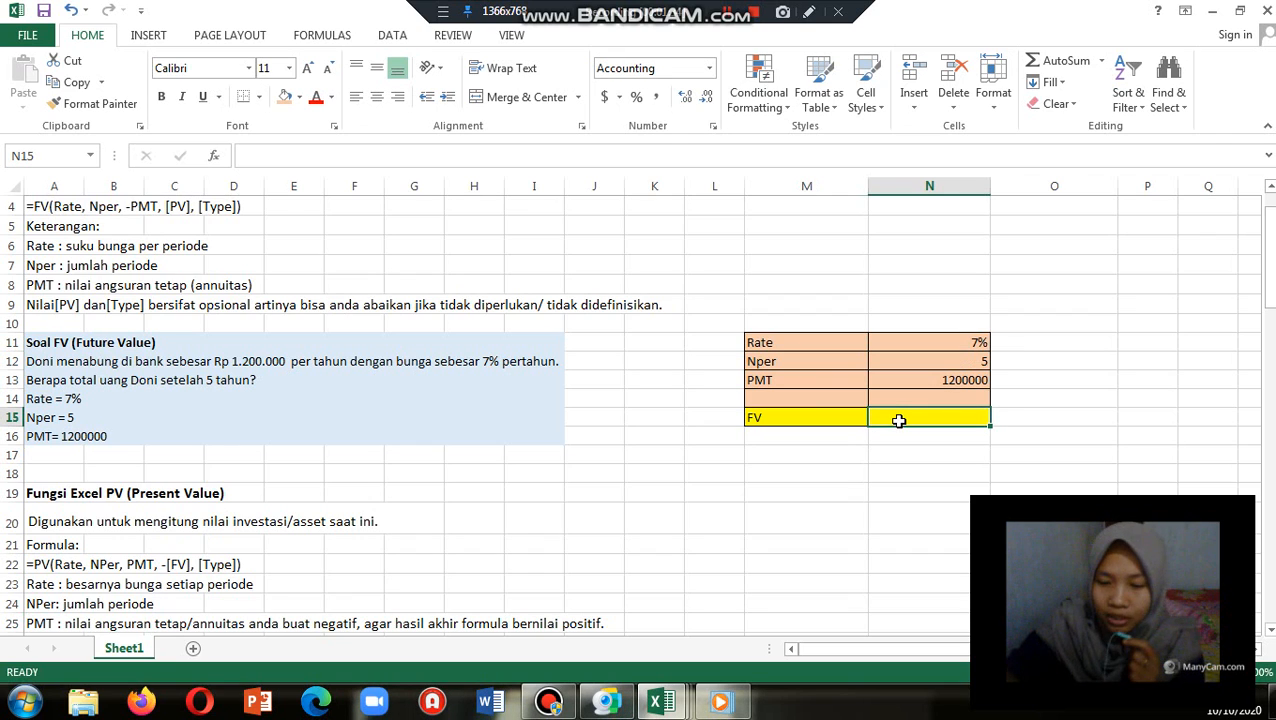
type("=")
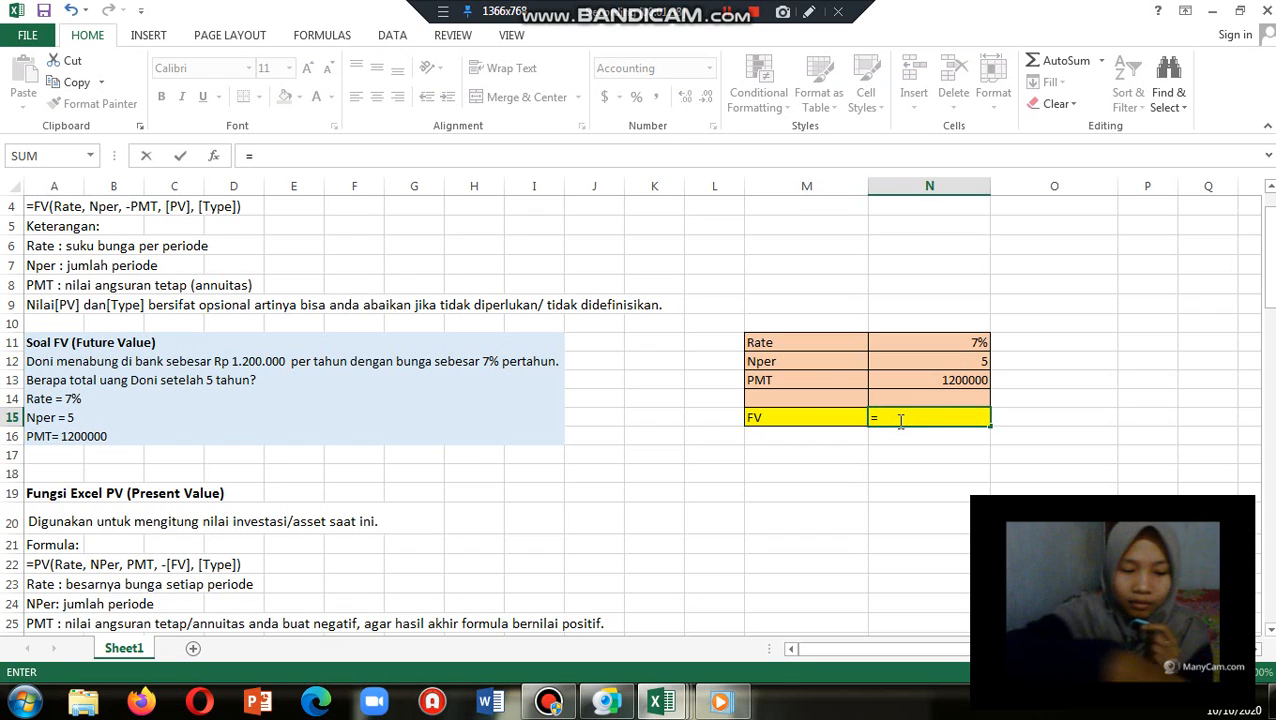
type("FV(")
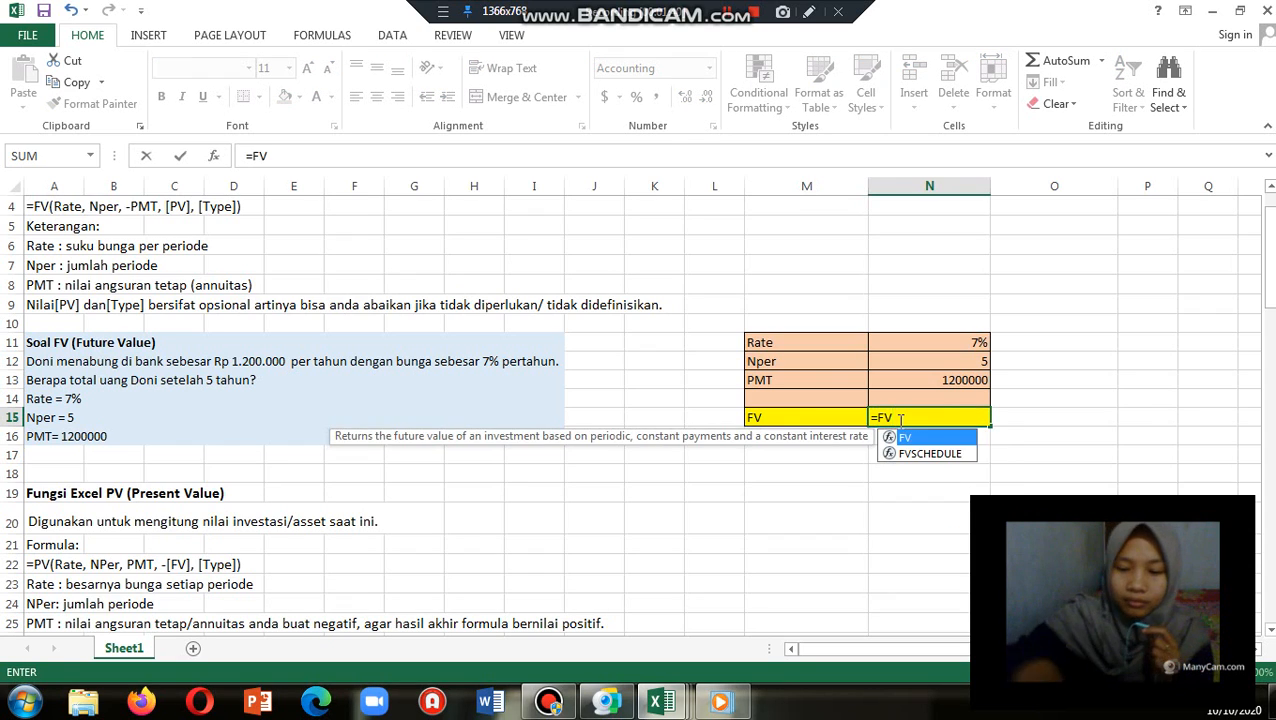
left_click(944, 345)
type(",")
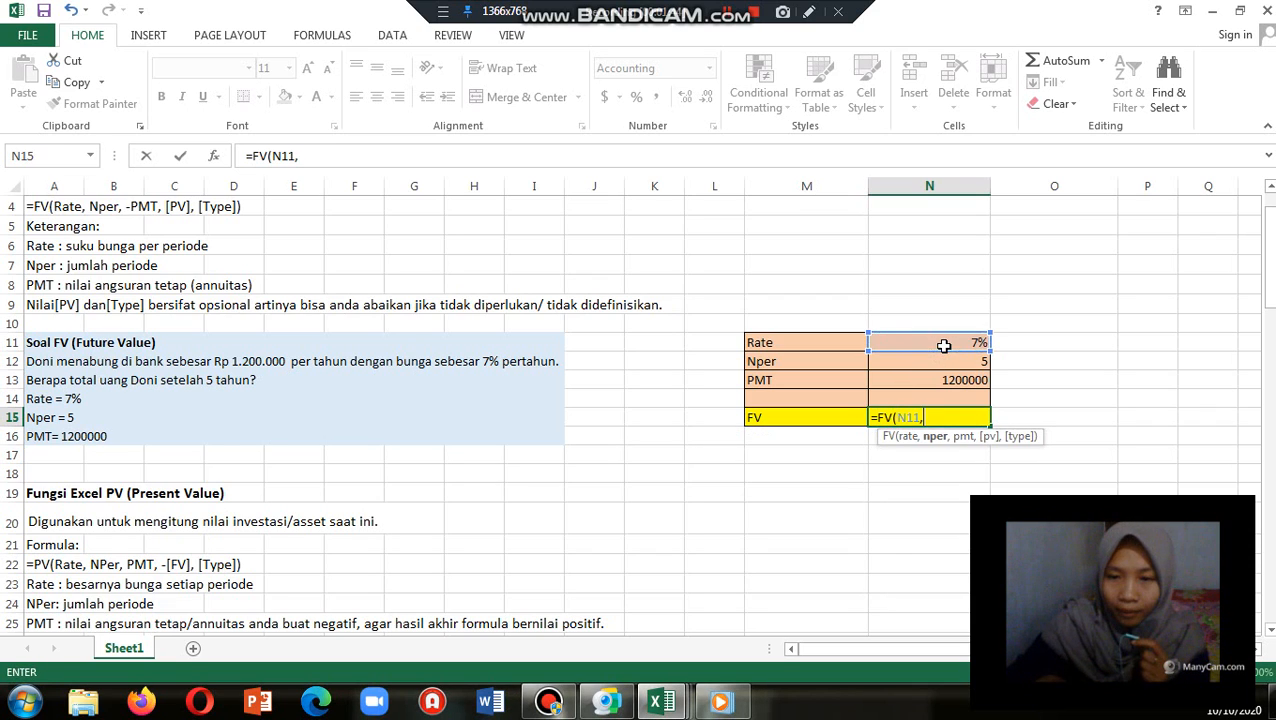
left_click(945, 364)
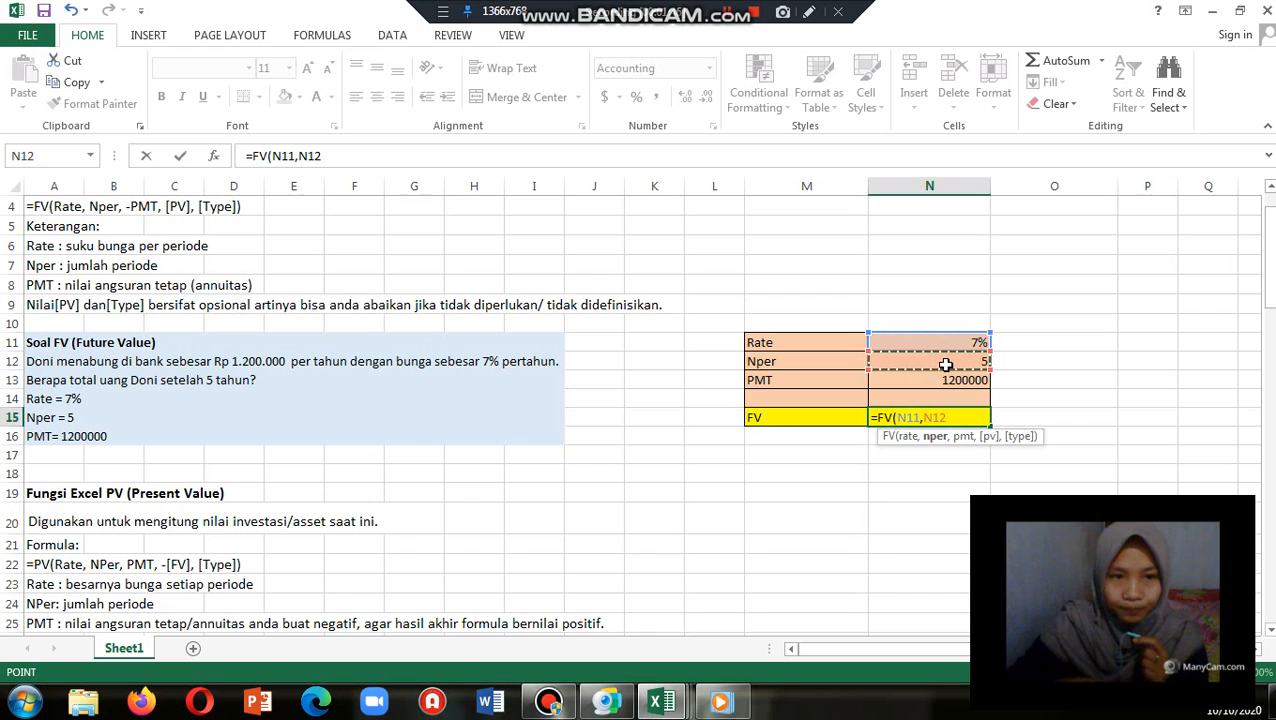
type(",")
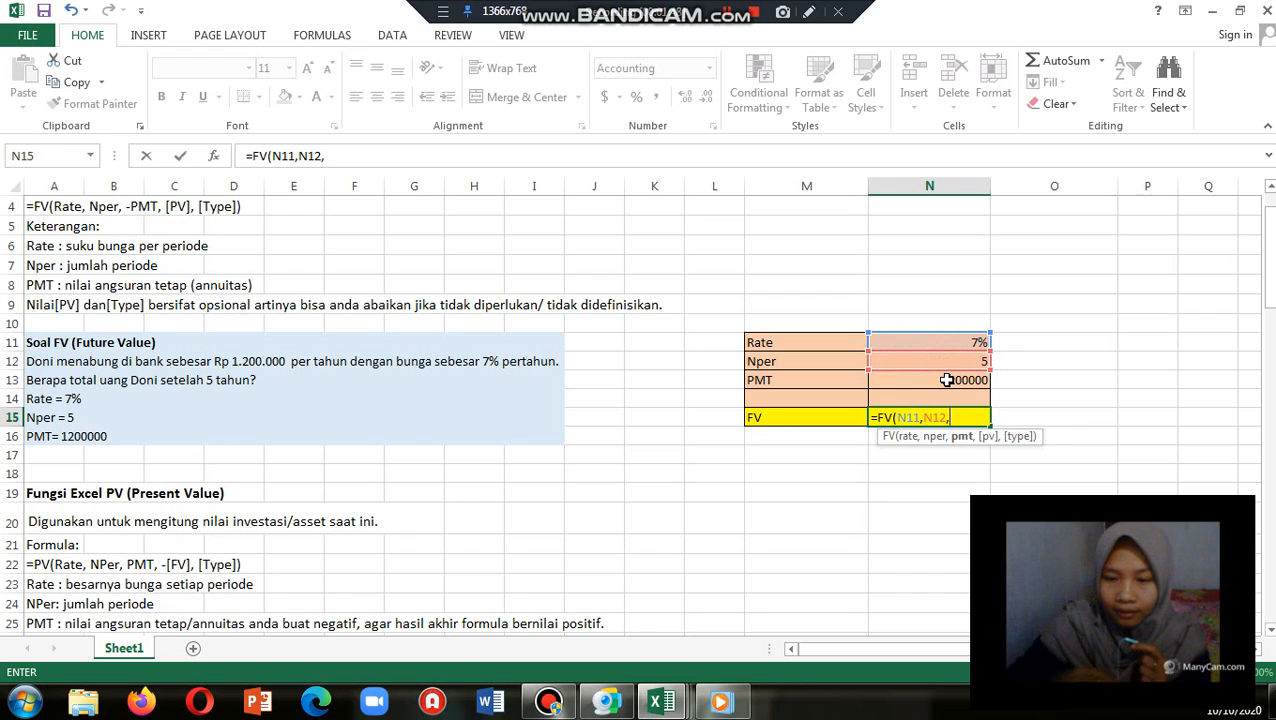
type("-")
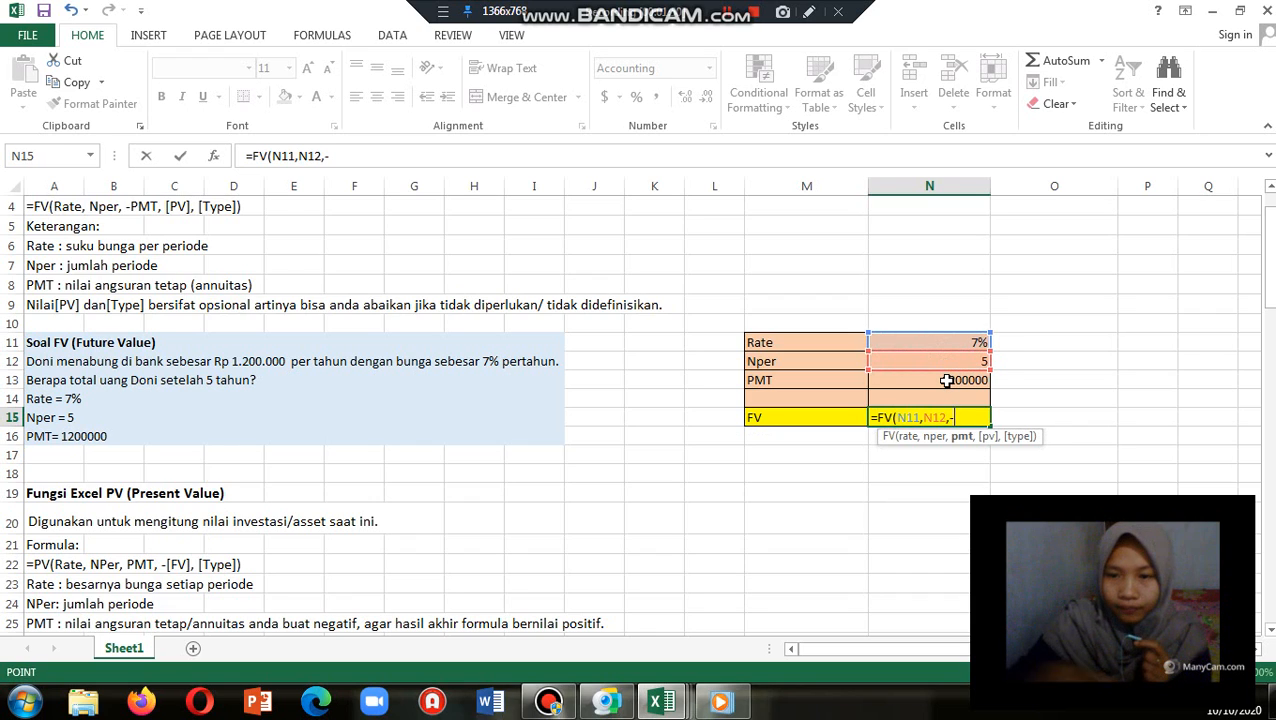
left_click(946, 380)
type(")")
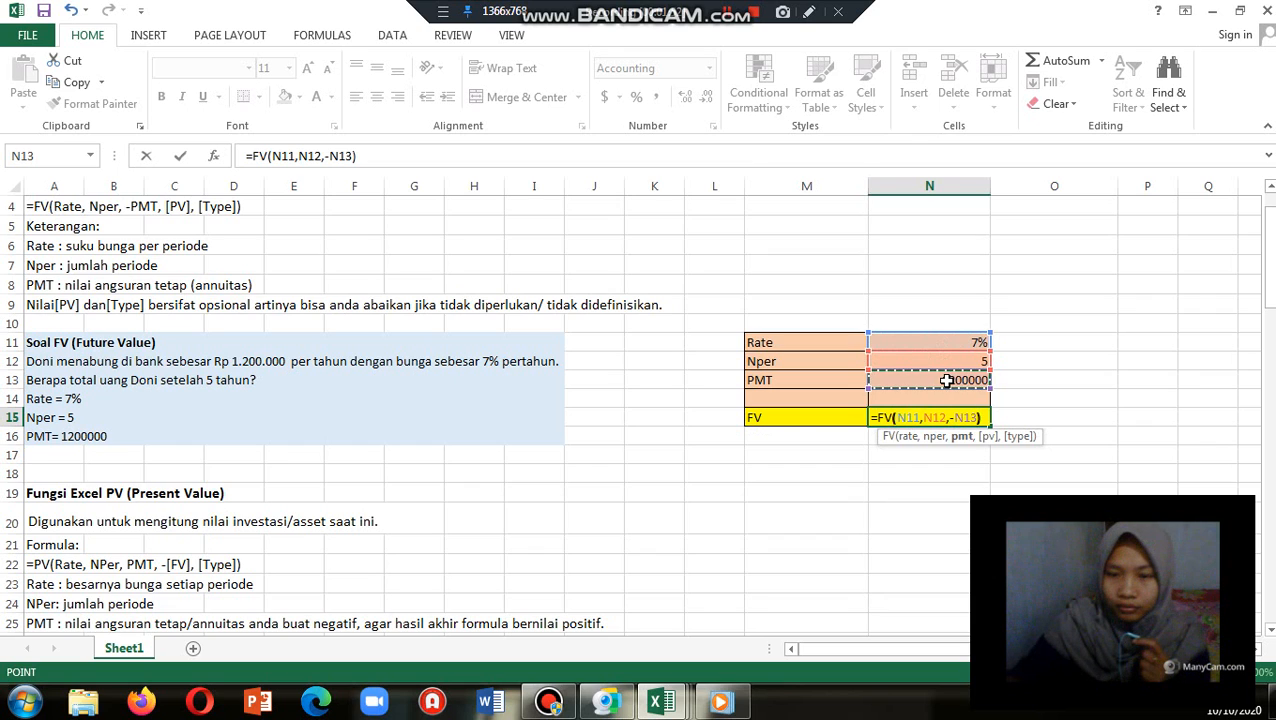
key("Return")
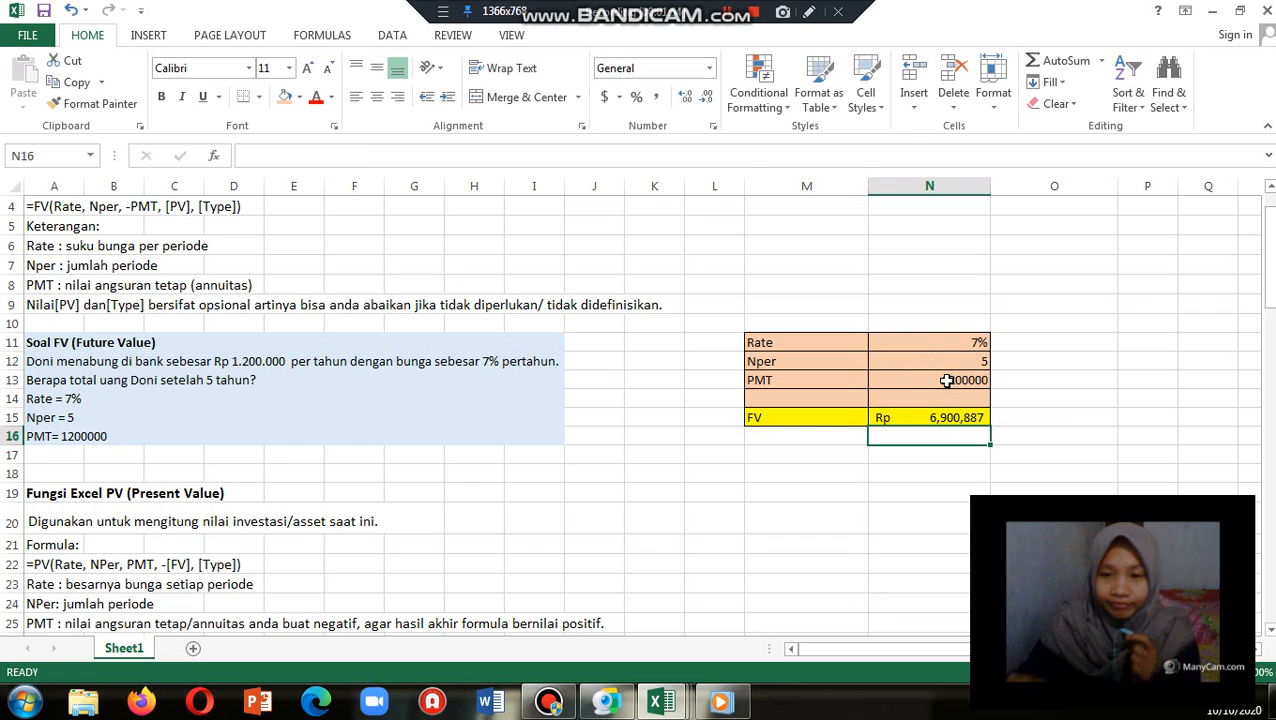
Go down to the PV (Present Value) section and read its description, formula and argument notes.
key("Down")
key("Down")
key("Down")
key("Down")
key("Down")
key("Down")
key("Down")
key("Down")
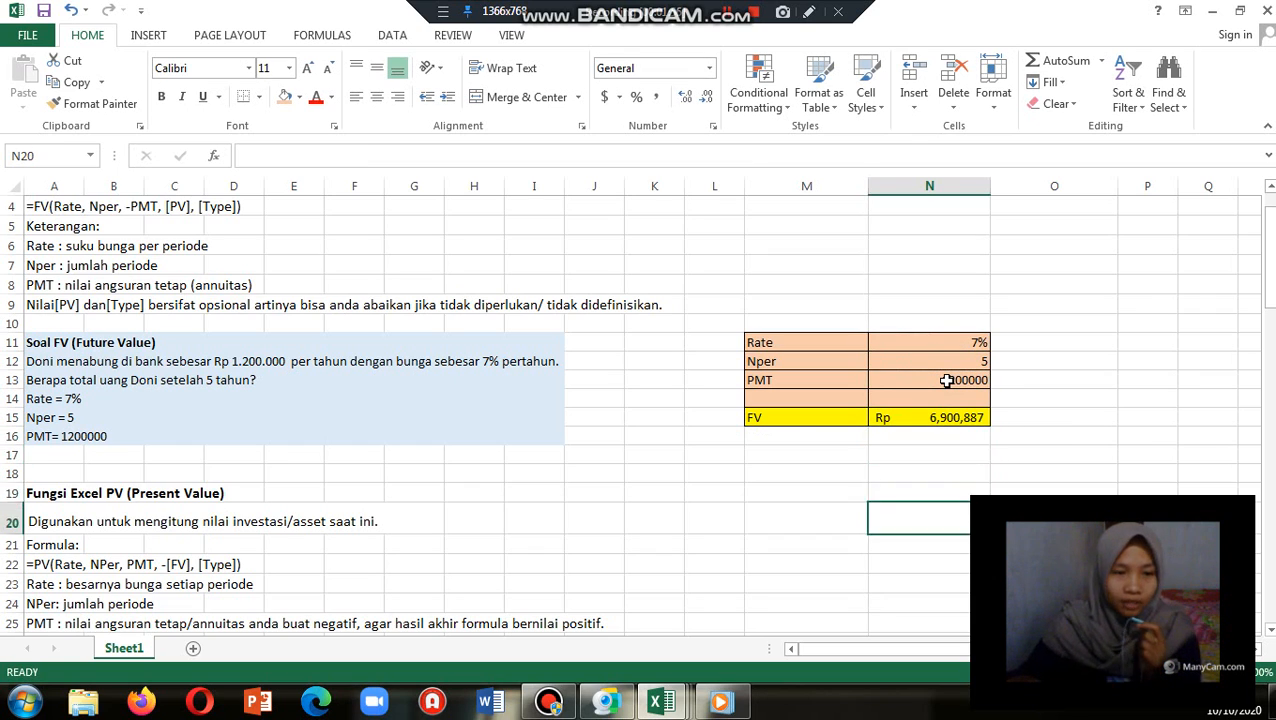
key("Down")
key("Down")
key("Down")
key("Down")
key("Down")
key("Down")
key("Down")
key("Down")
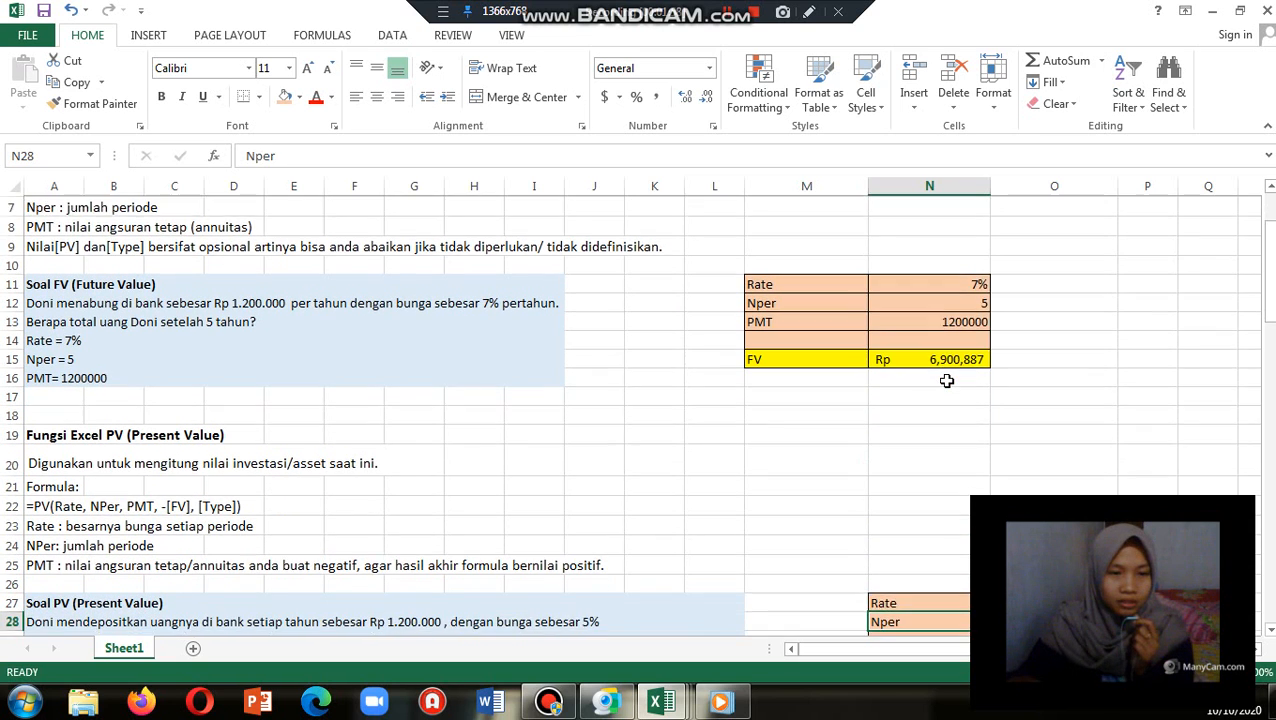
key("Down")
key("Down")
key("Down")
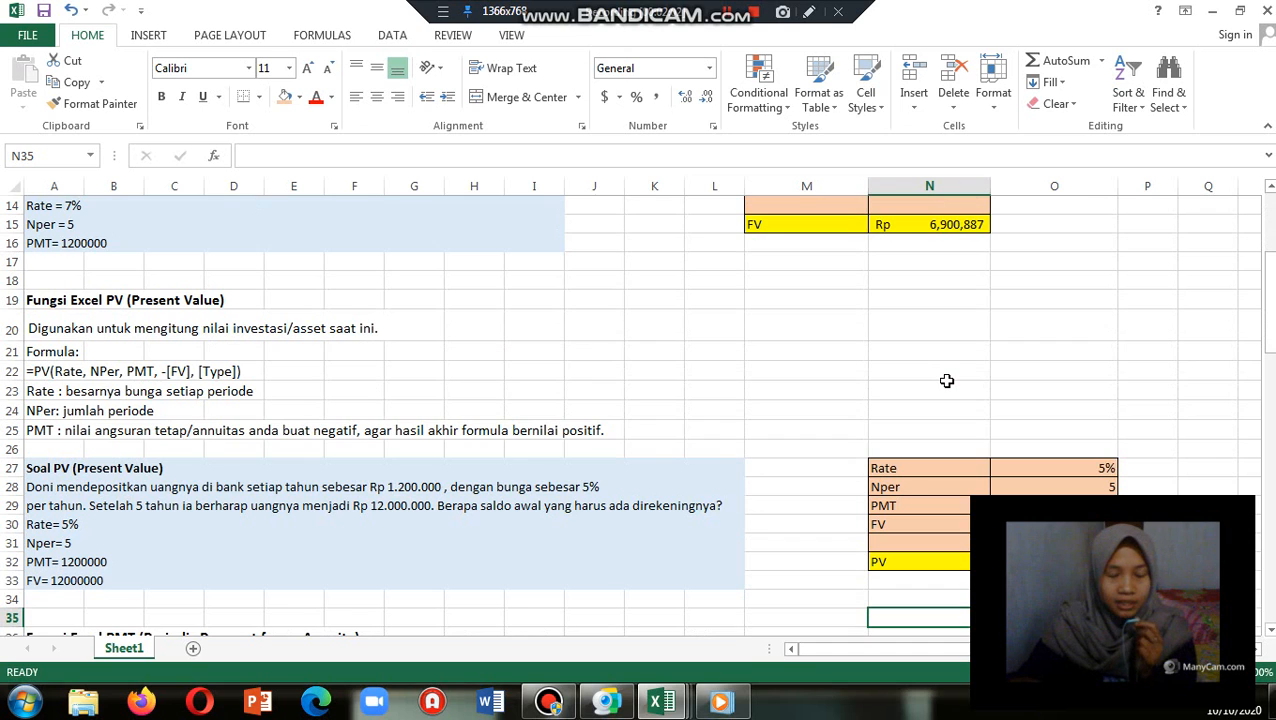
key("Down")
key("Down")
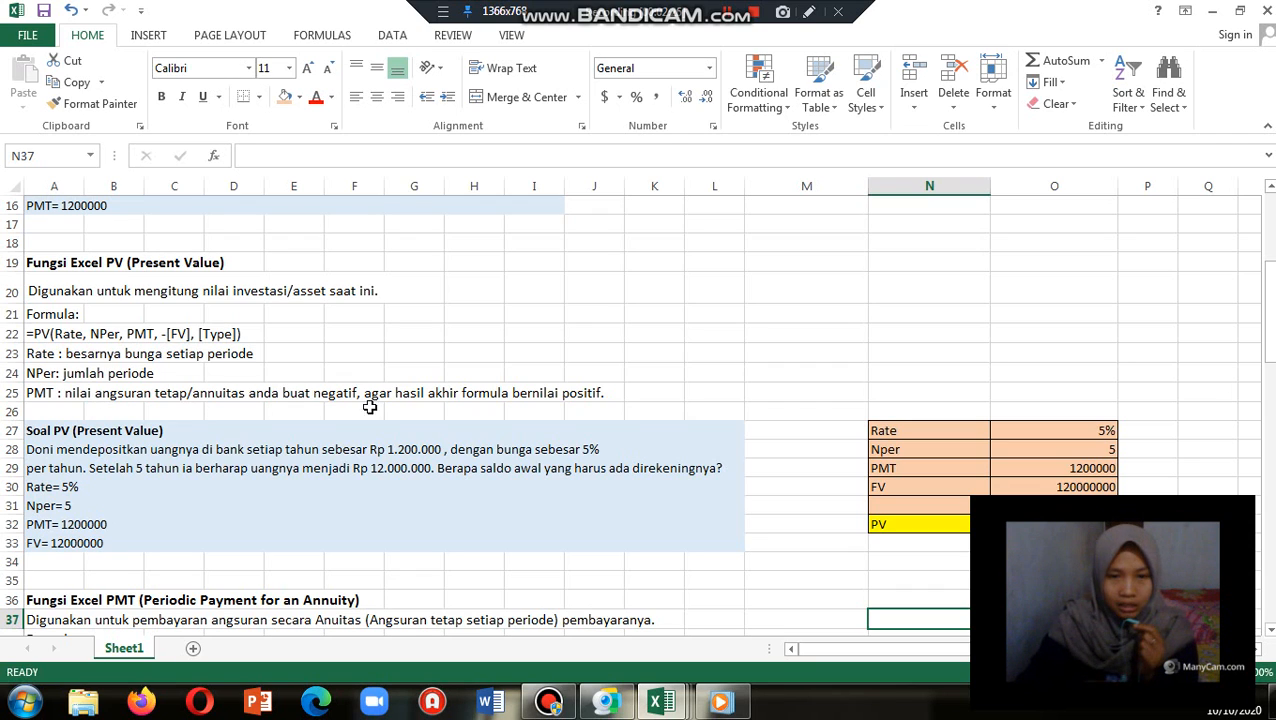
Examine the present value deposit problem in rows 27 to 33 together with its complete input table.
left_click(434, 468)
key("Down")
key("Down")
key("Down")
key("Down")
key("Down")
key("Down")
key("Down")
key("Down")
key("Down")
key("Down")
key("Down")
key("Down")
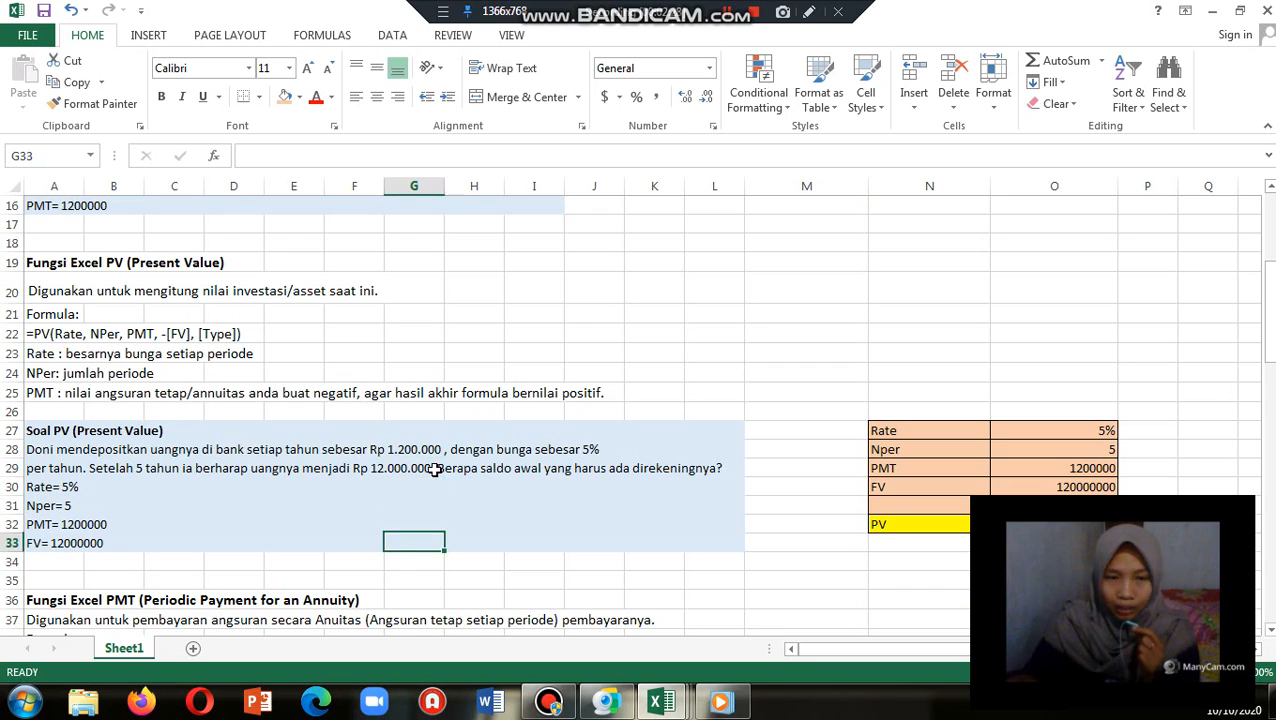
key("Down")
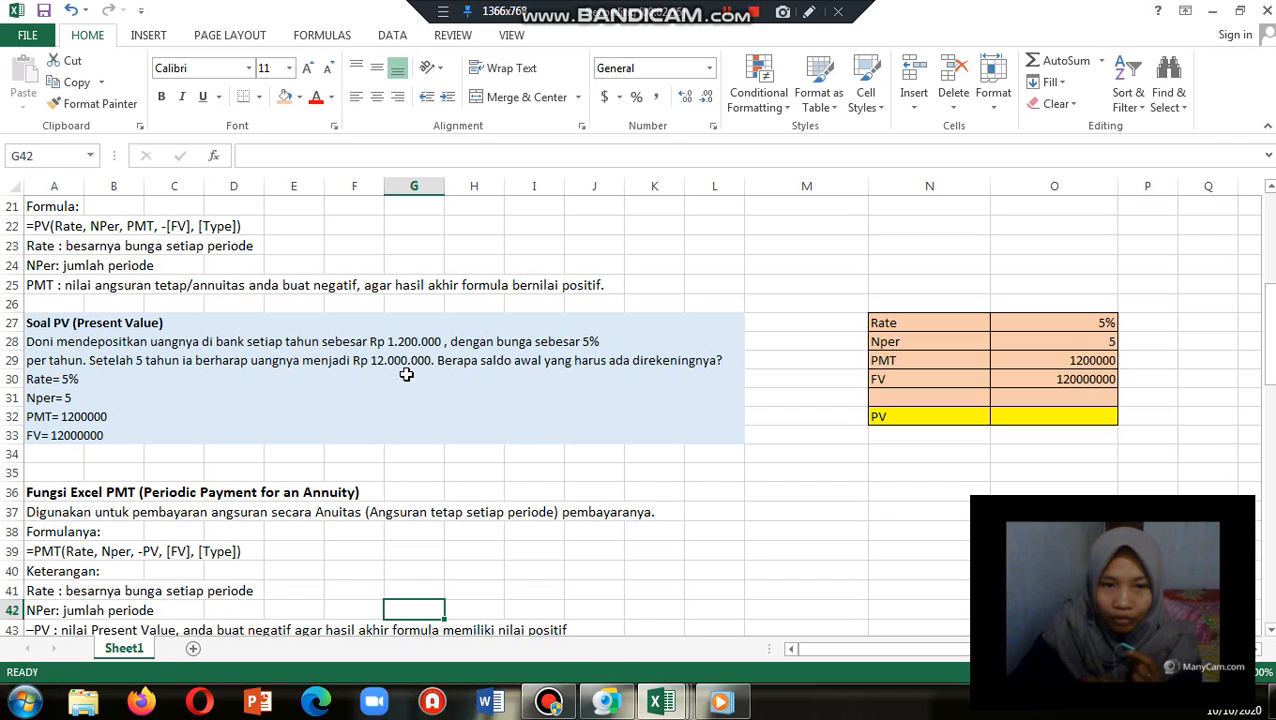
Calculate the present value in cell O32 with the formula =PV(O27,O28,O29,-O30).
left_click(1013, 424)
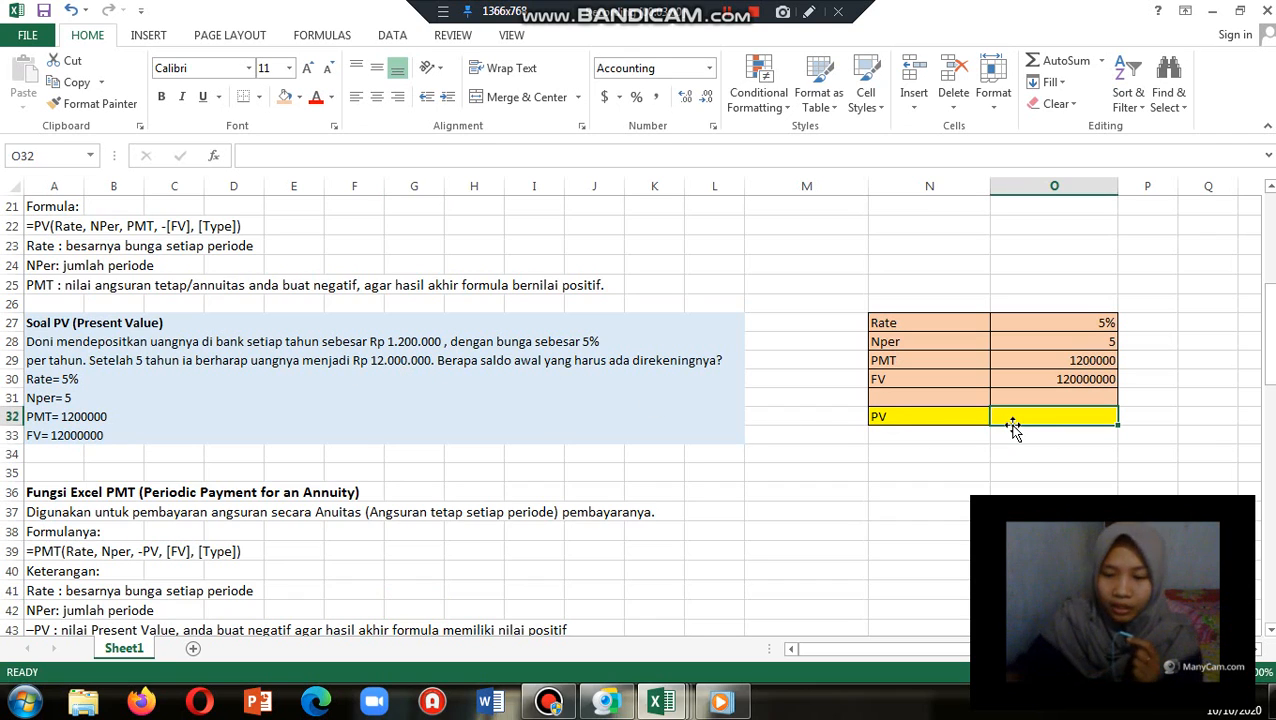
type("=PV(")
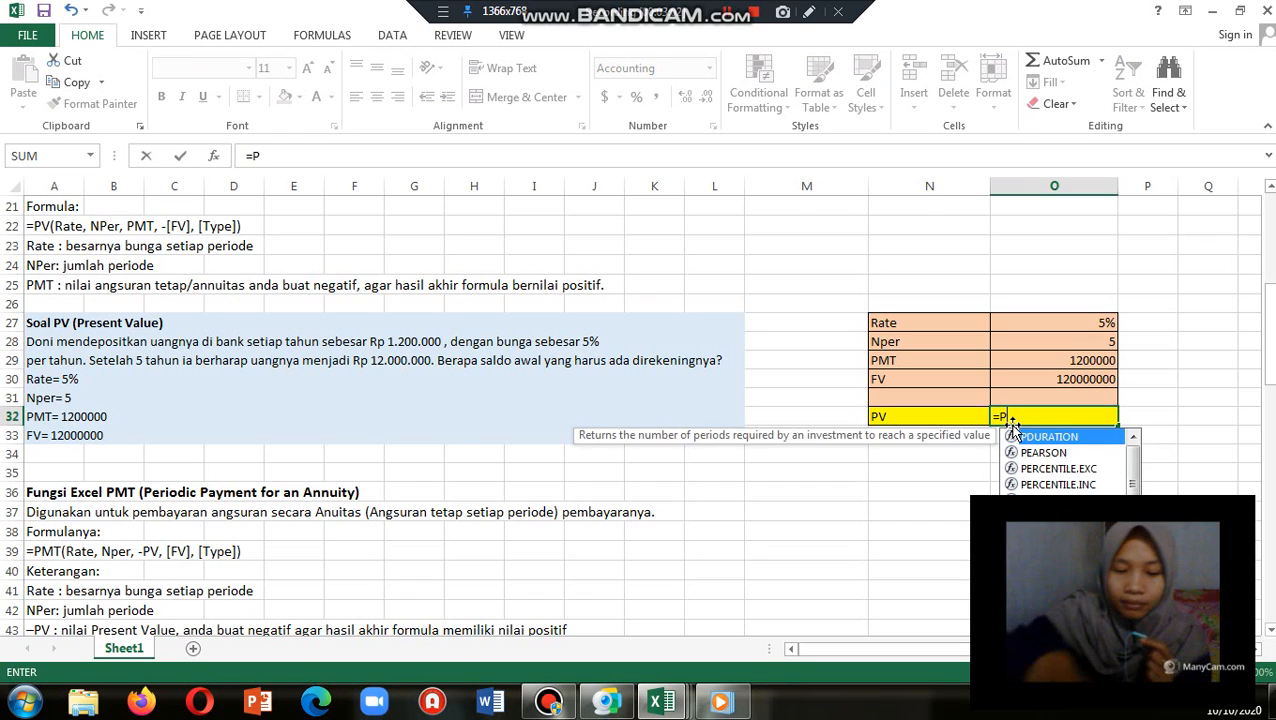
left_click(1096, 323)
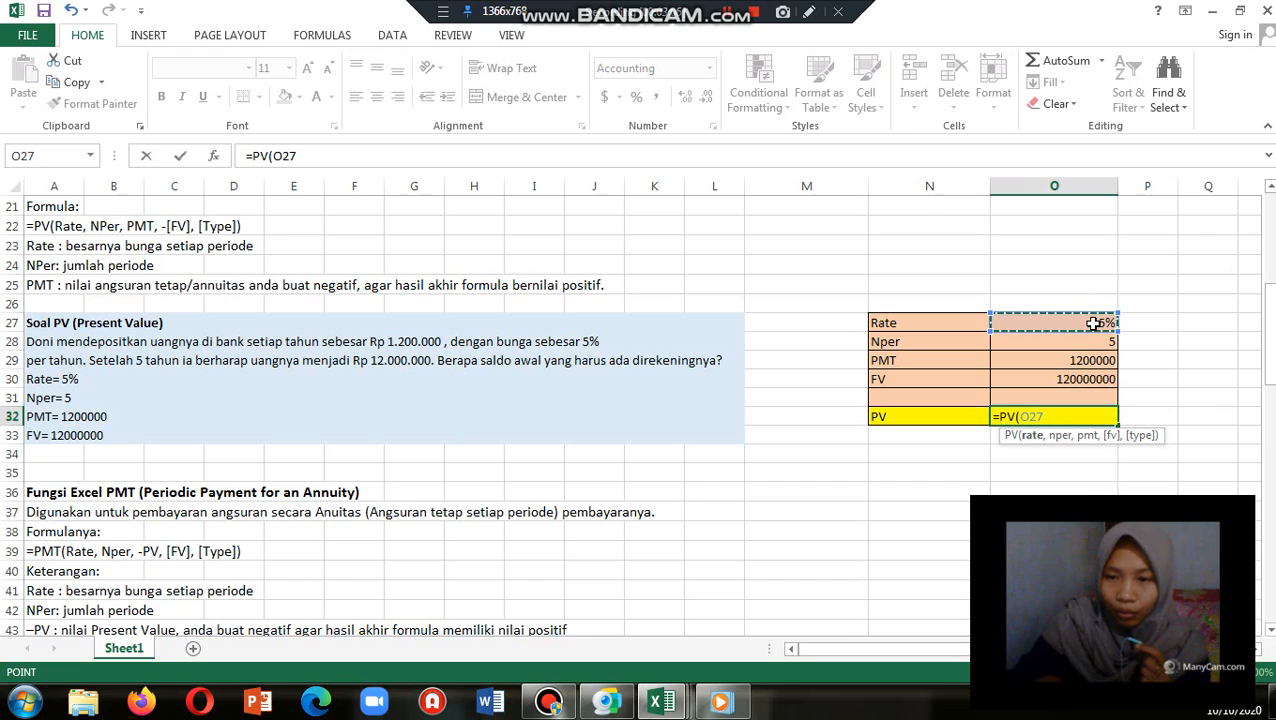
type(",")
left_click(1078, 346)
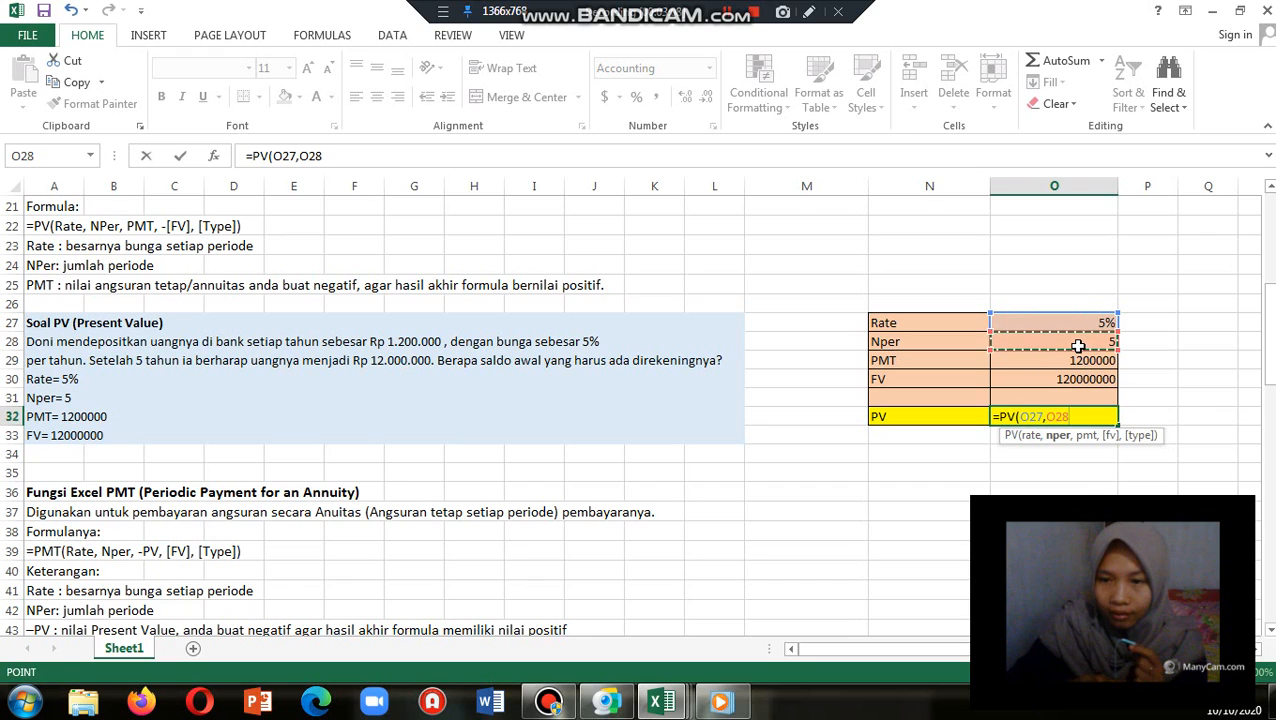
type(",")
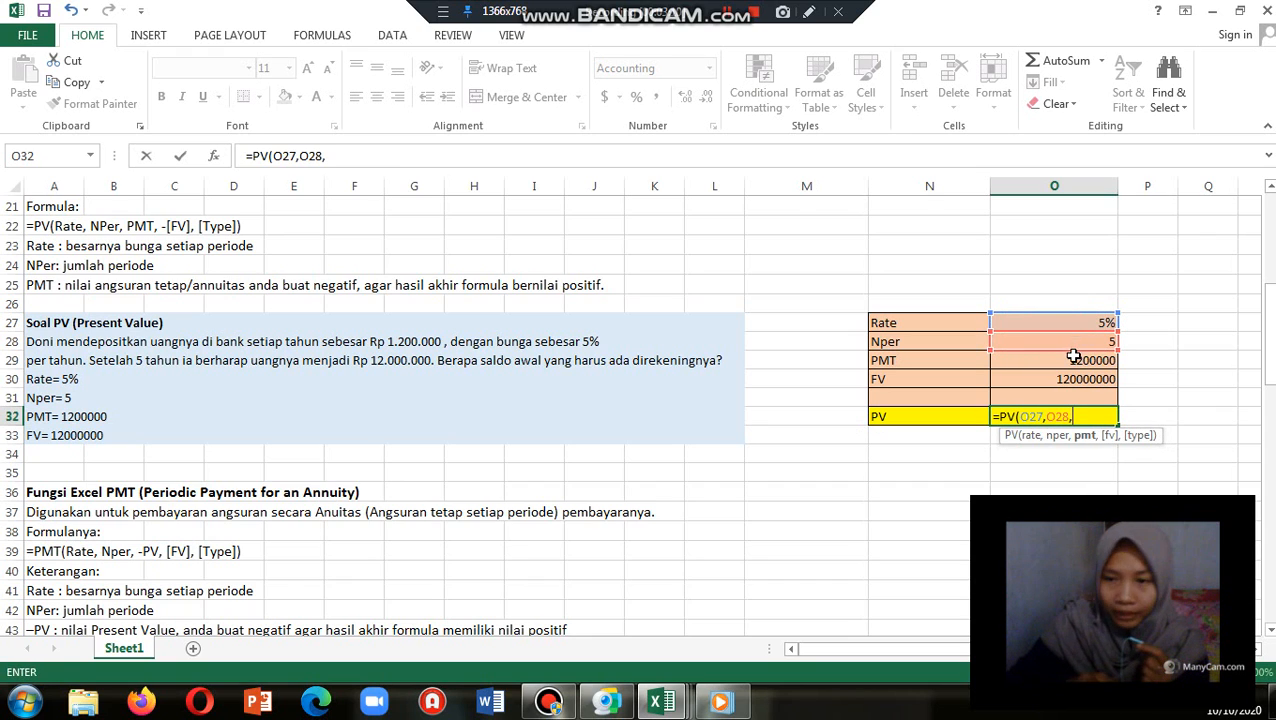
left_click(1074, 363)
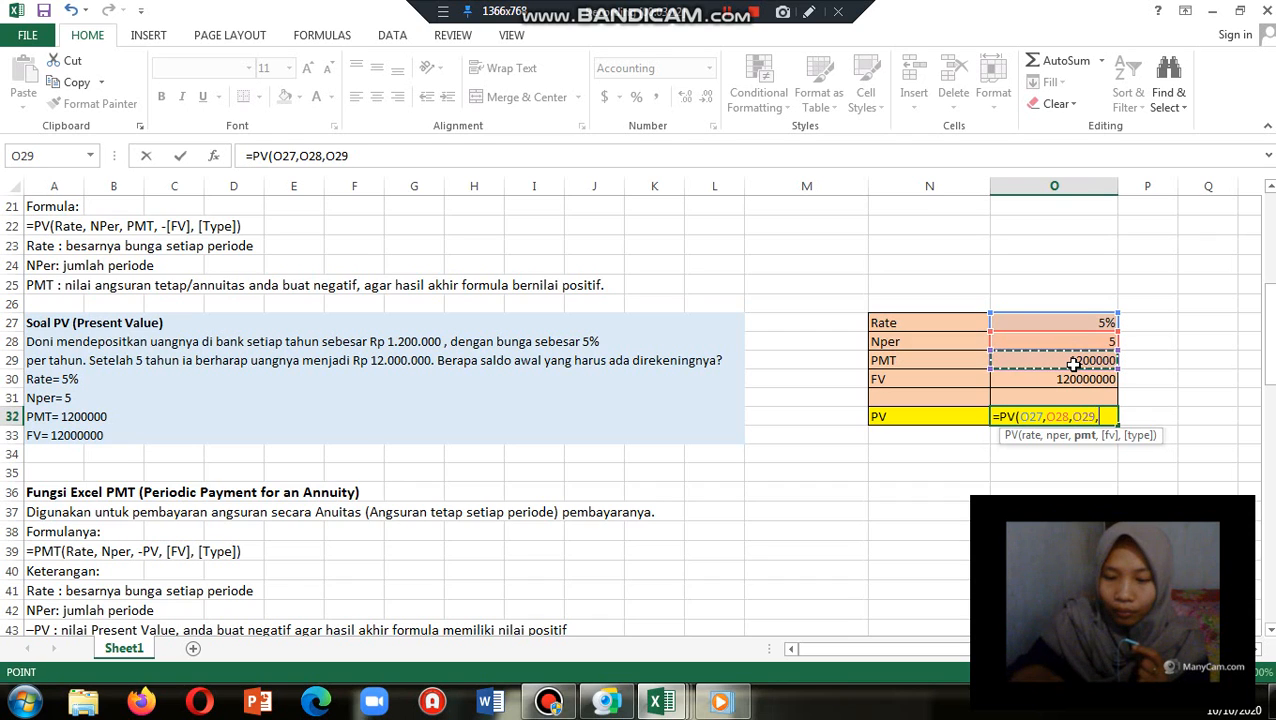
type(",-")
left_click(1076, 382)
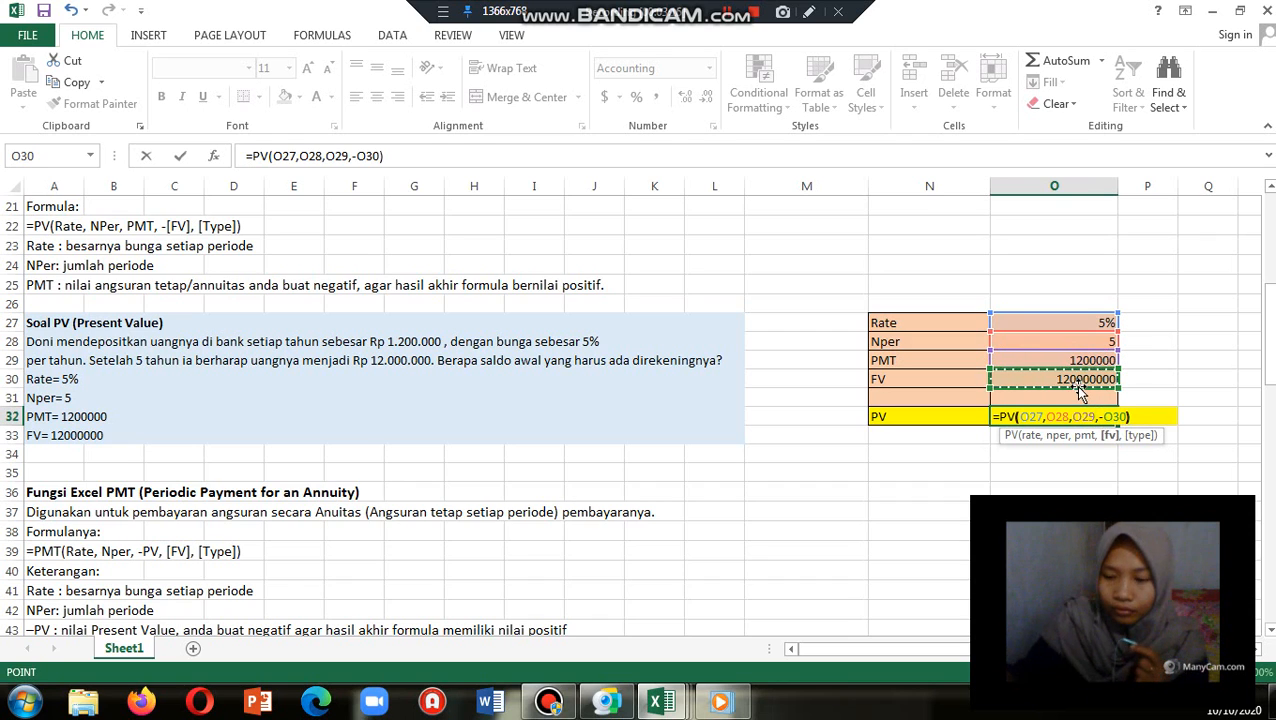
type(")")
key("Return")
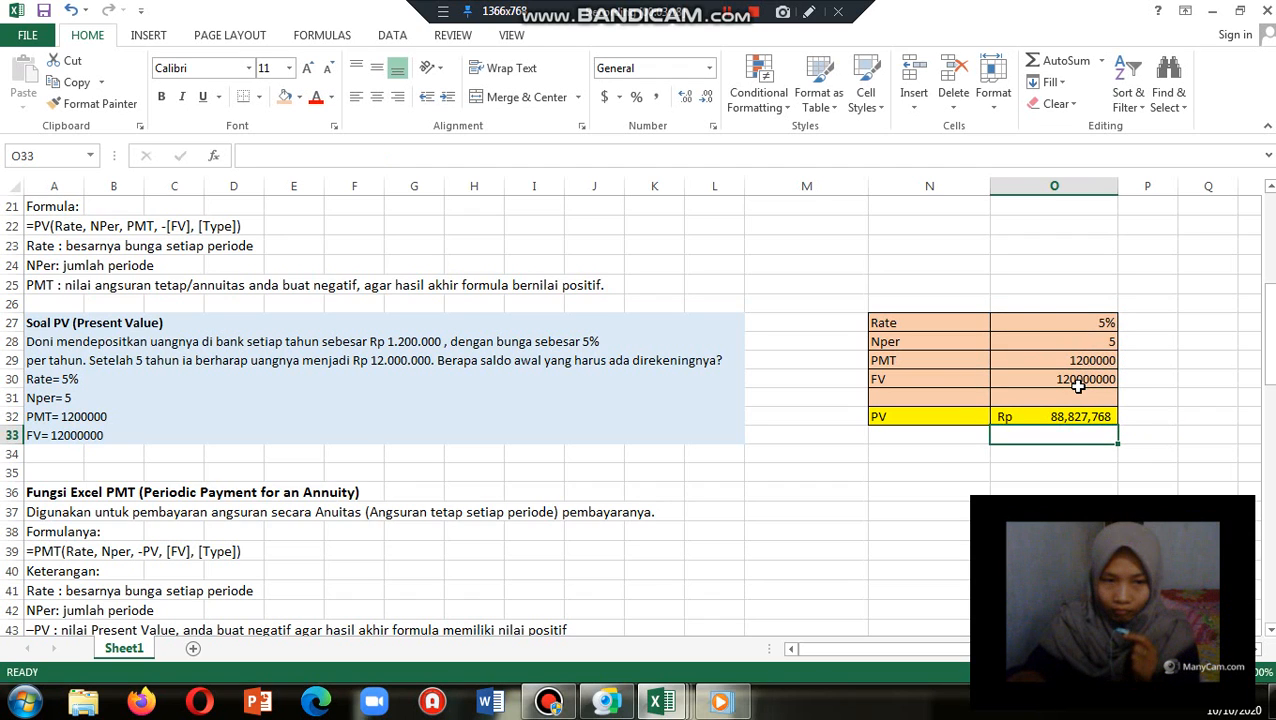
Go down to the PMT (Periodic Payment for an Annuity) section and read its description, formula and argument notes.
key("Down")
key("Down")
key("Down")
key("Down")
key("Down")
key("Down")
key("Down")
key("Down")
key("Down")
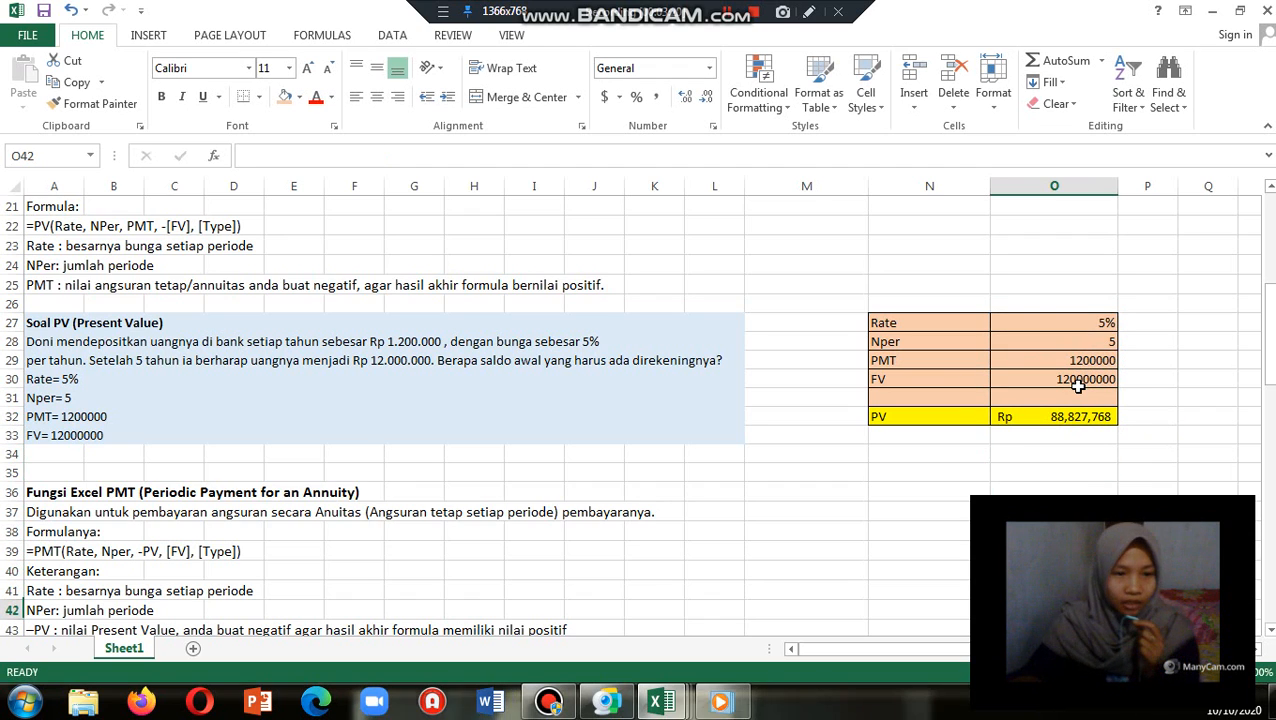
key("Down")
key("Down")
key("Down")
key("Down")
key("Down")
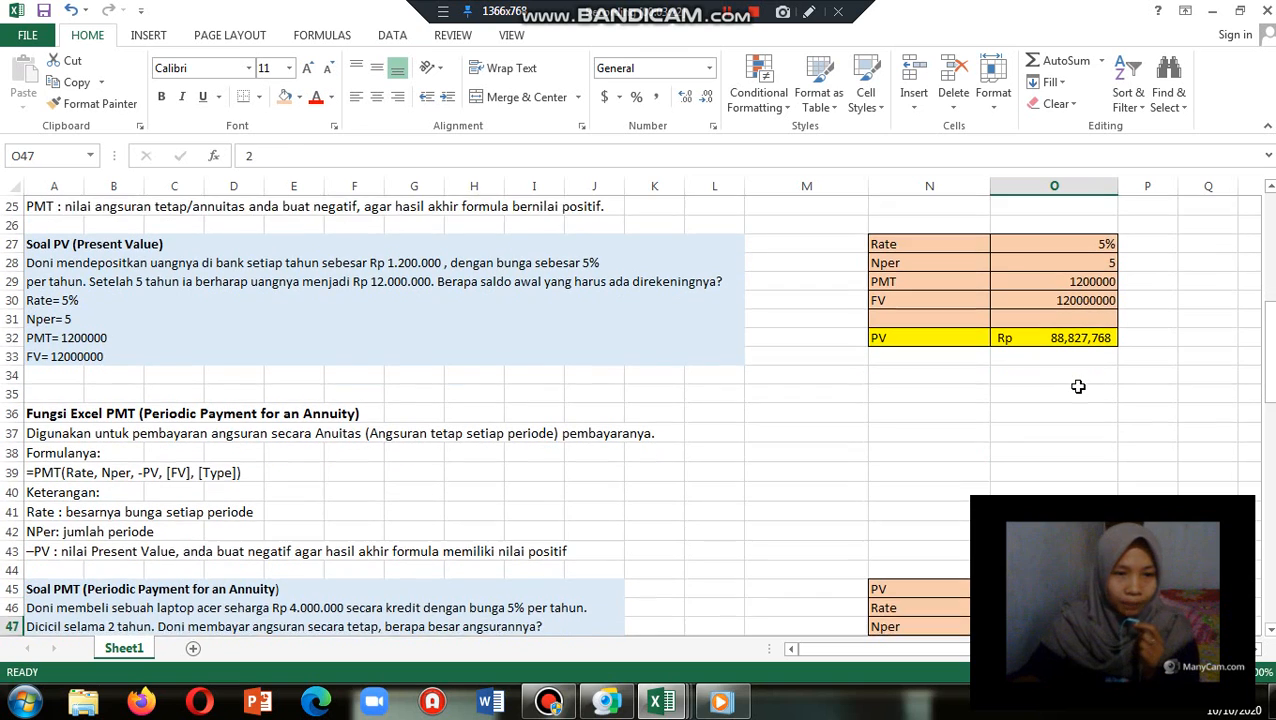
key("Down")
key("Down")
key("Down")
key("Down")
key("Down")
key("Down")
key("Down")
key("Down")
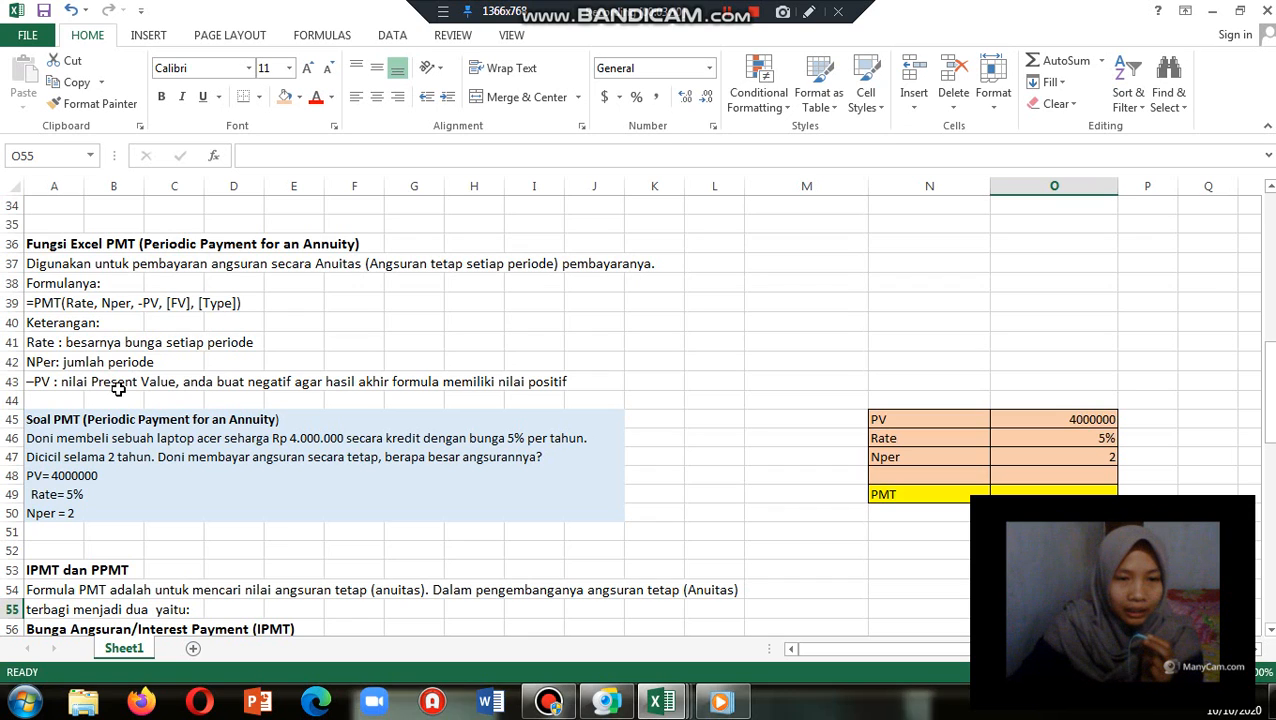
Examine the PMT laptop credit problem in rows 45 to 50 and its PV, Rate and Nper values.
left_click(257, 439)
key("Down")
key("Down")
key("Down")
key("Down")
key("Down")
key("Down")
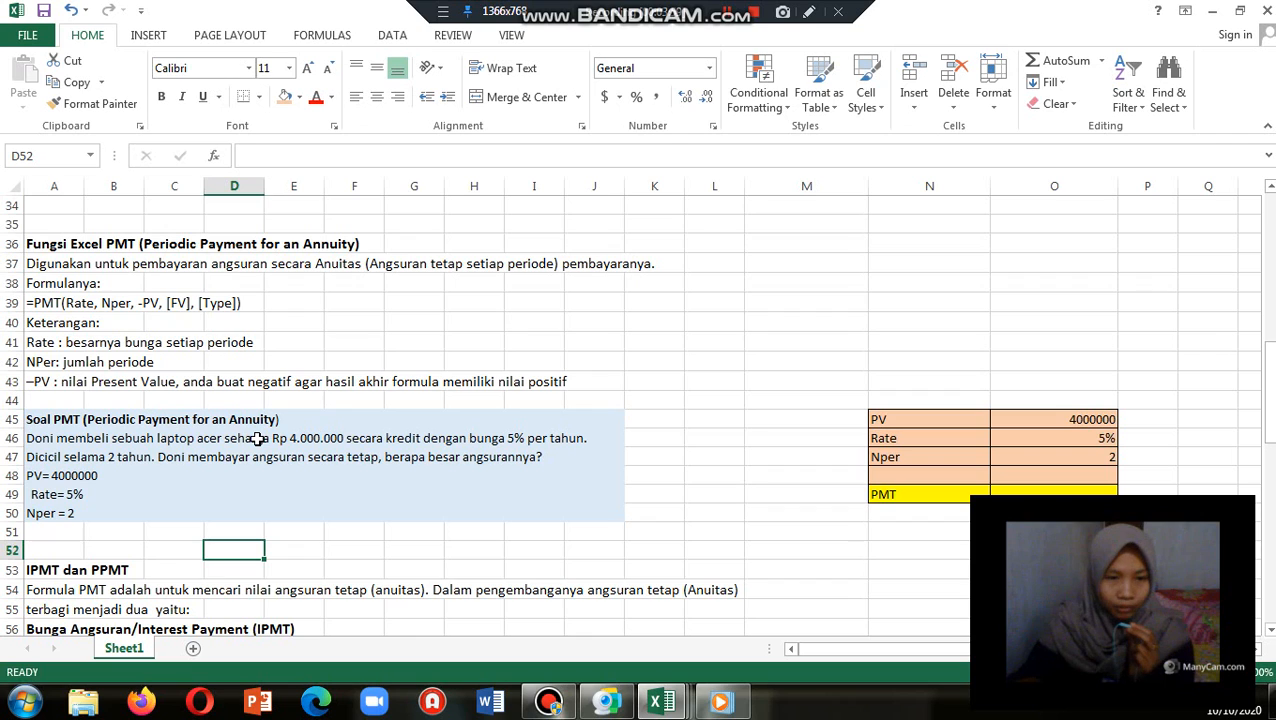
Calculate the laptop credit's periodic payment in cell O49 with the formula =PMT(O46,O47,-O45).
left_click(313, 457)
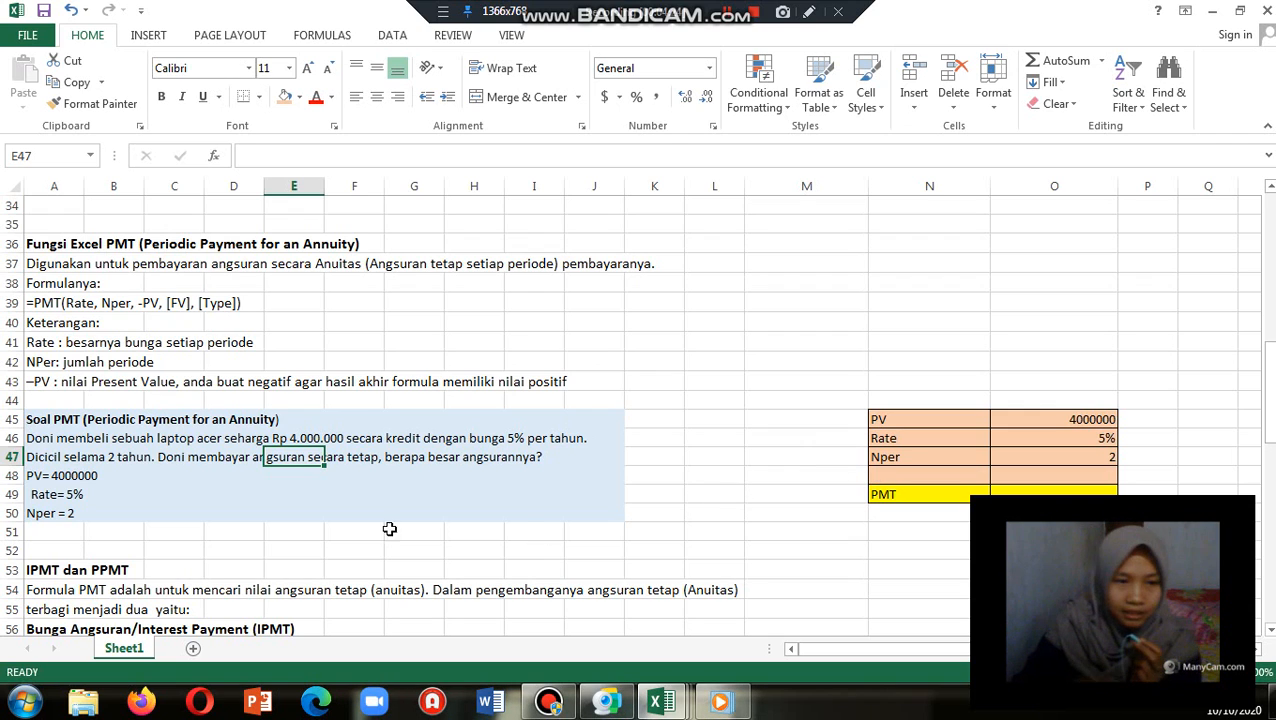
left_click(928, 490)
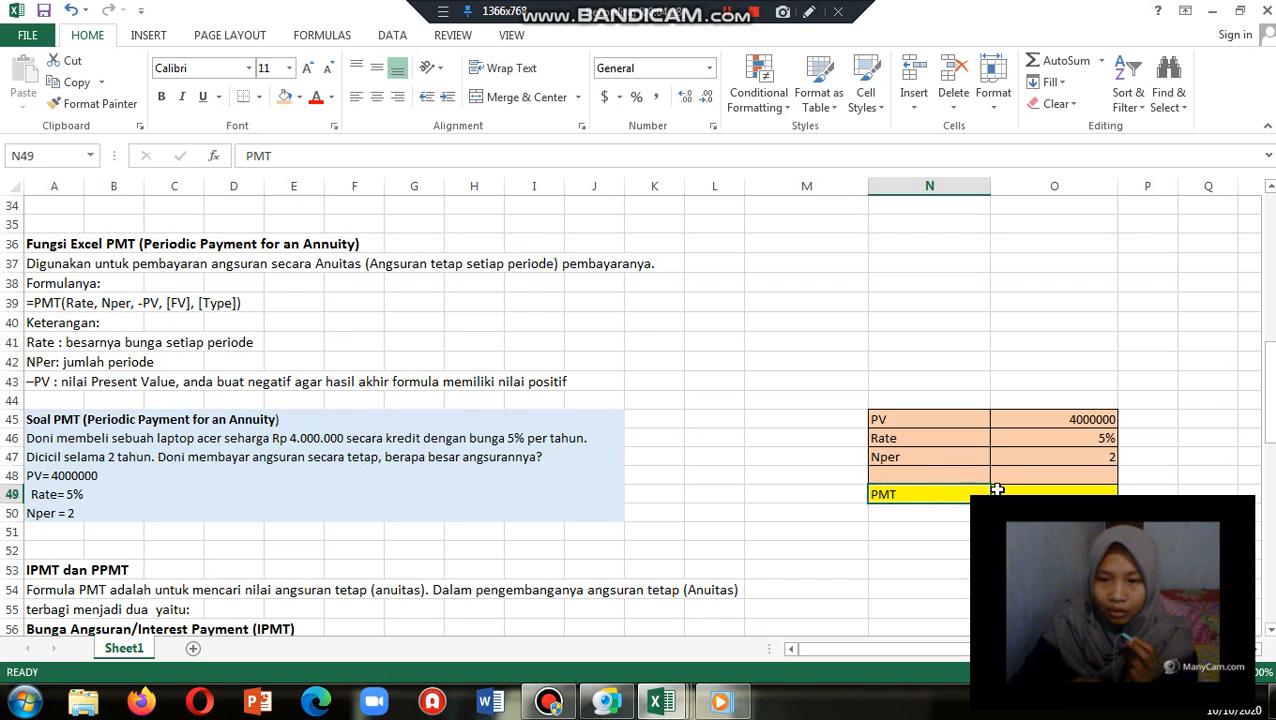
left_click(995, 488)
key("Down")
key("Down")
key("Down")
key("Down")
key("Down")
key("Down")
key("Down")
key("Down")
key("Down")
key("Down")
key("Down")
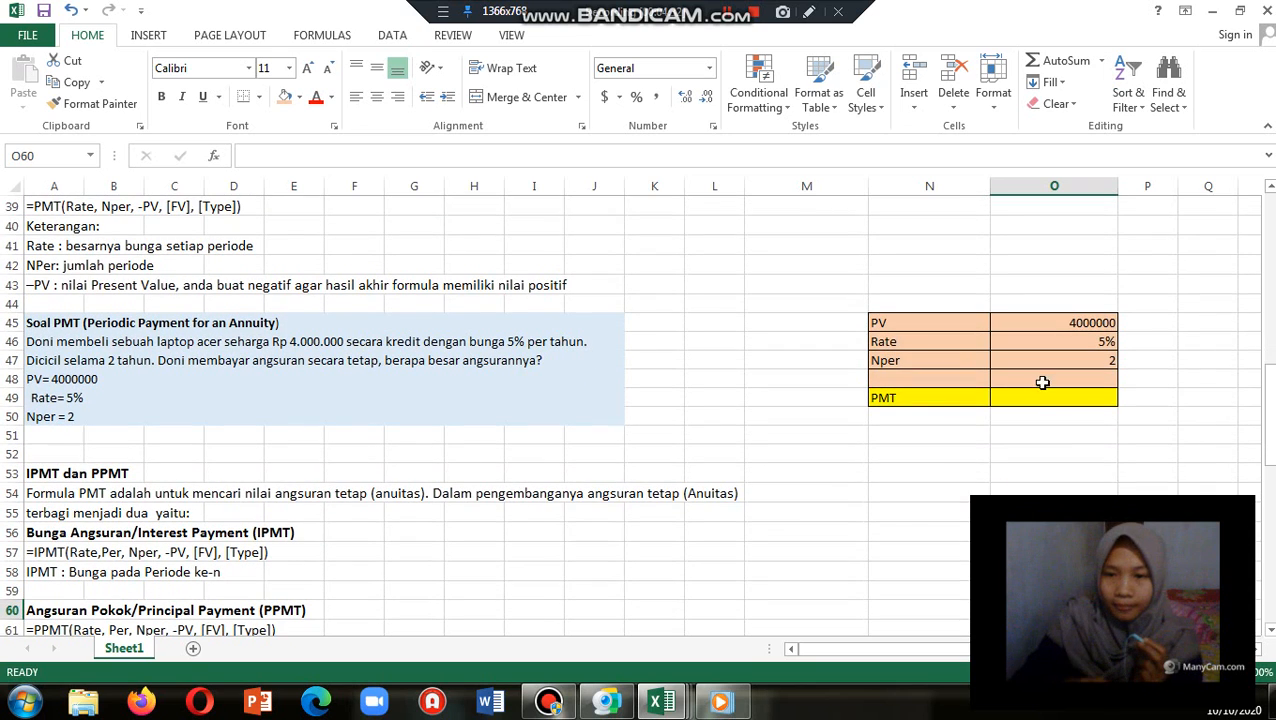
left_click(1043, 402)
type("=PMT")
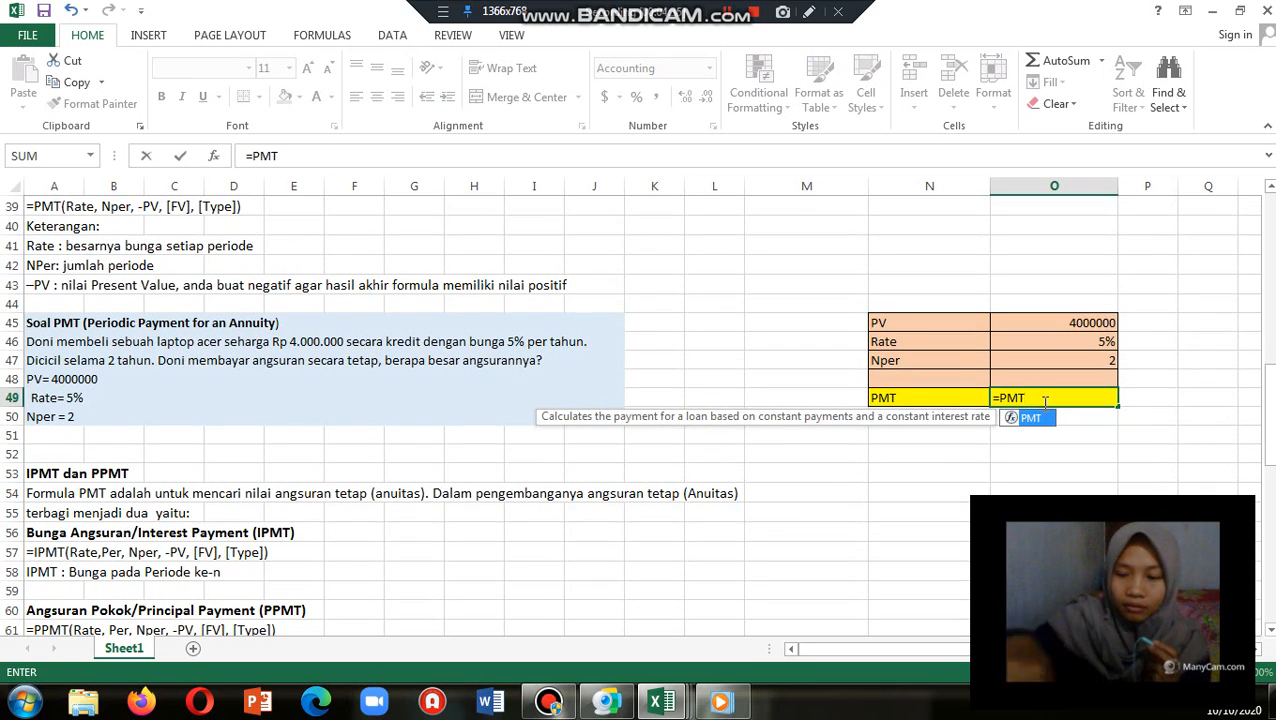
type("(")
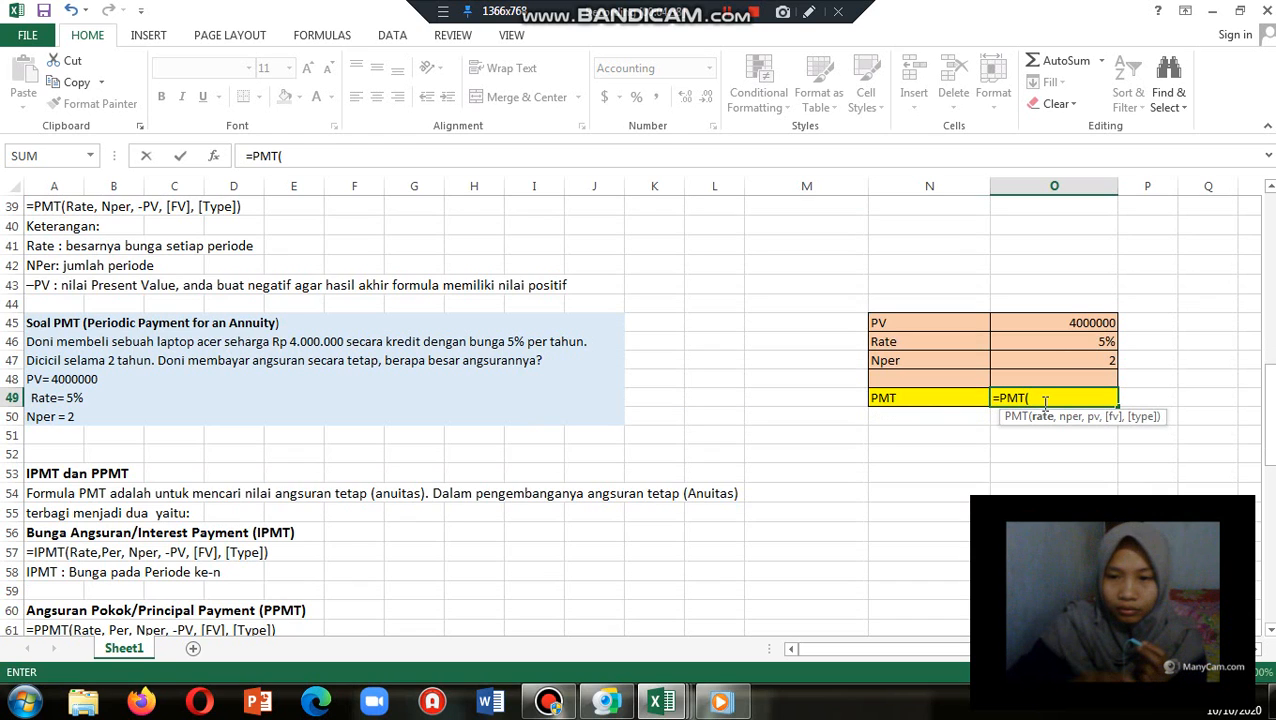
left_click(1072, 347)
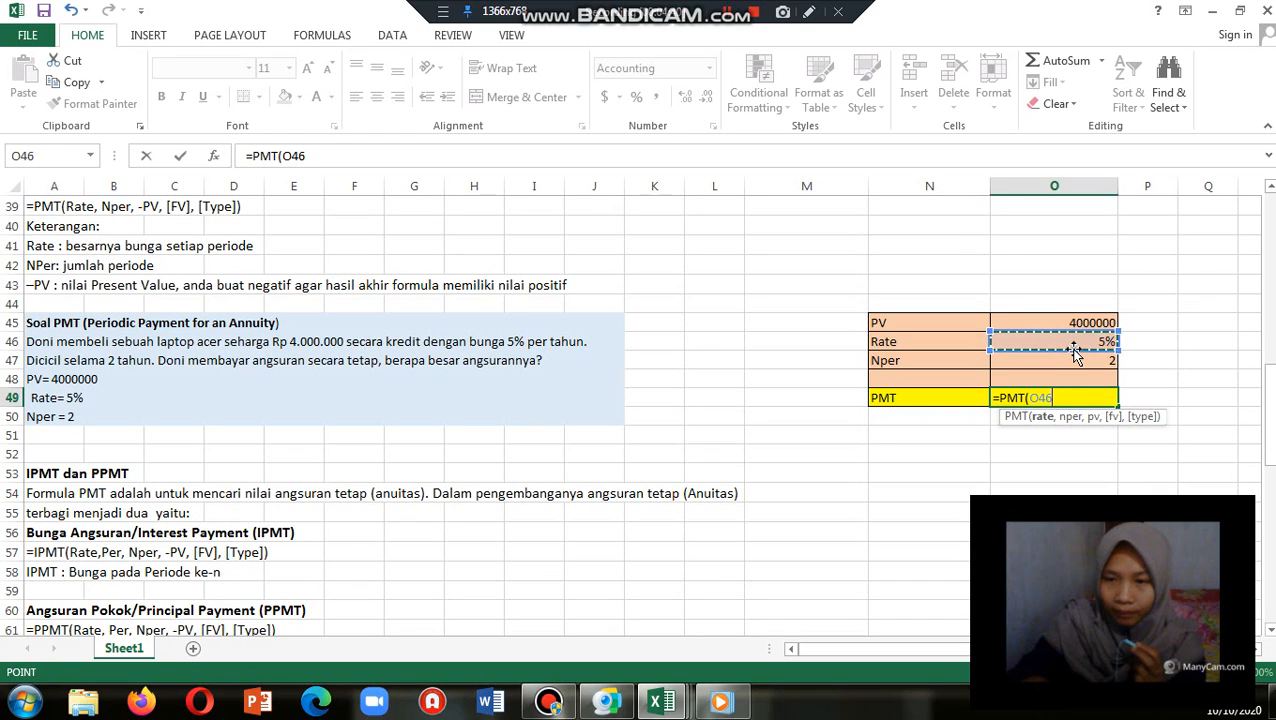
type(",")
left_click(1076, 363)
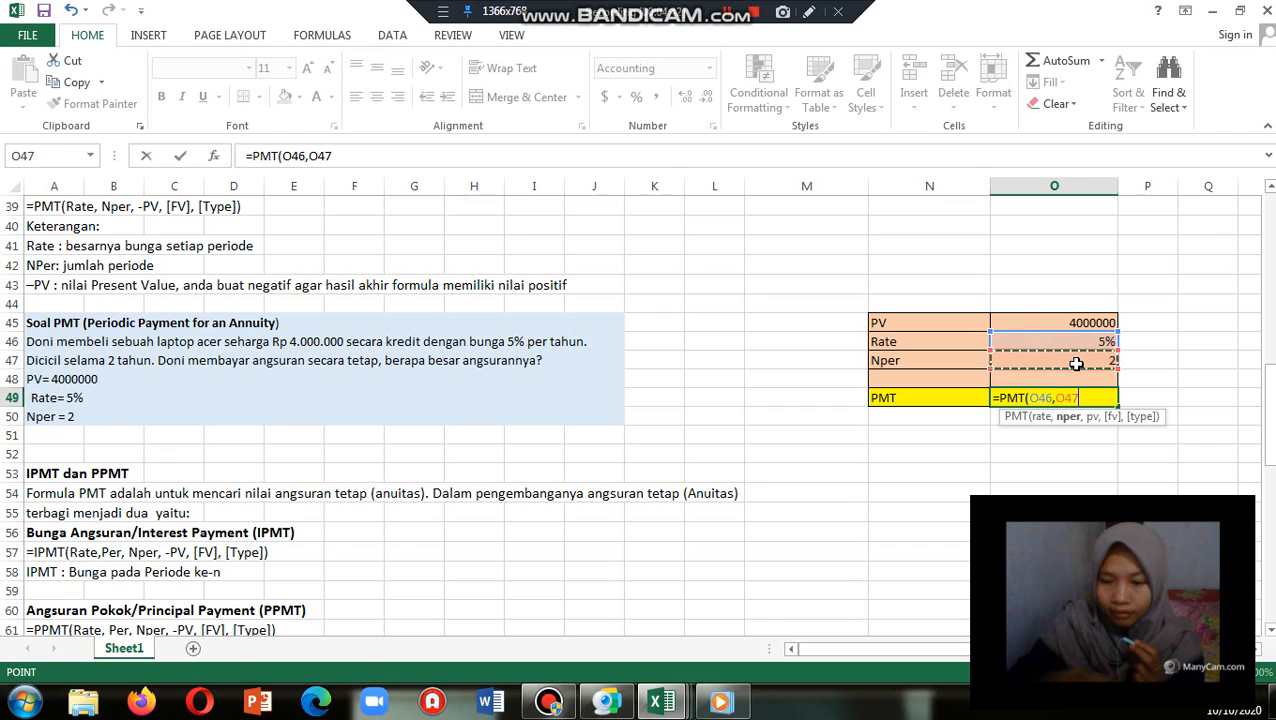
type(",")
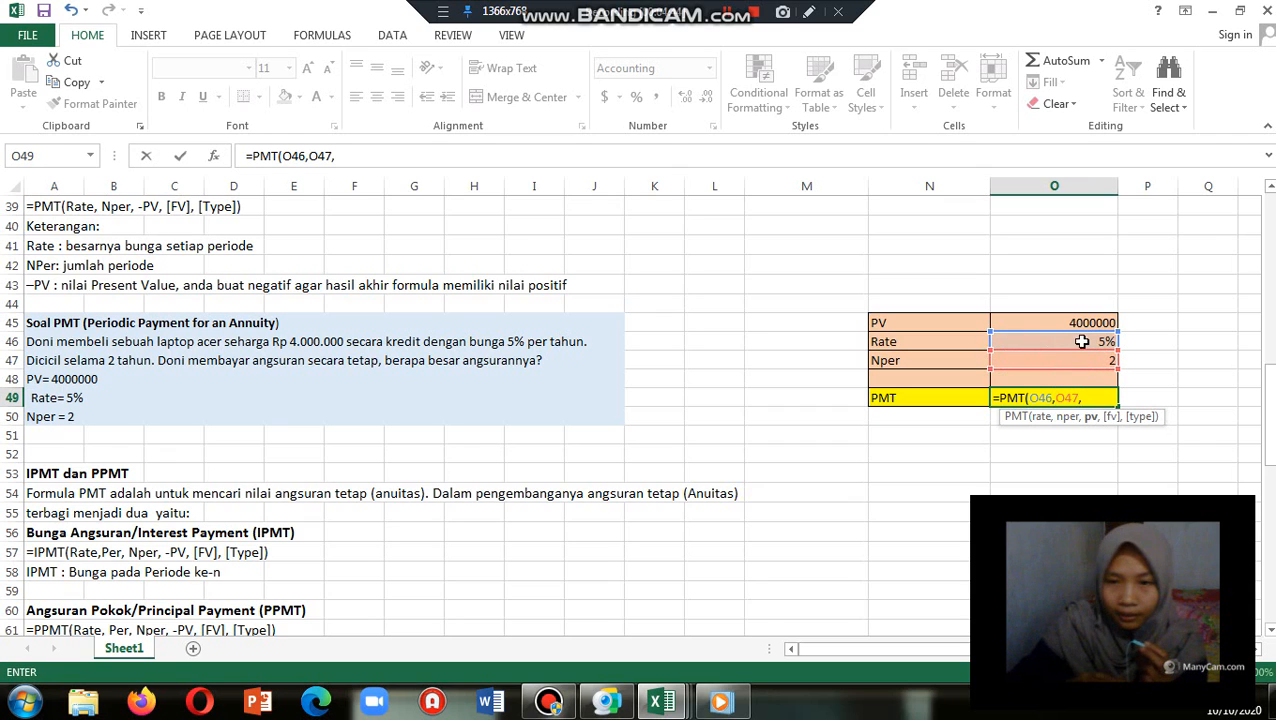
type("-")
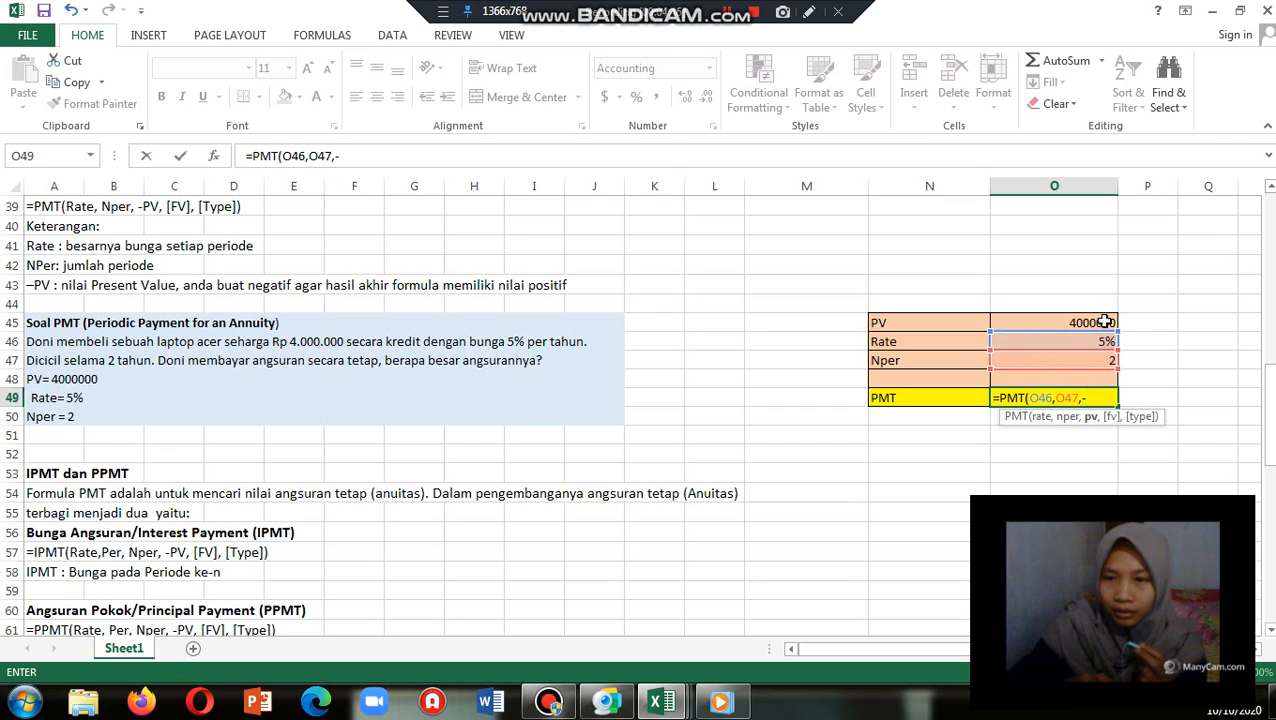
left_click(1105, 321)
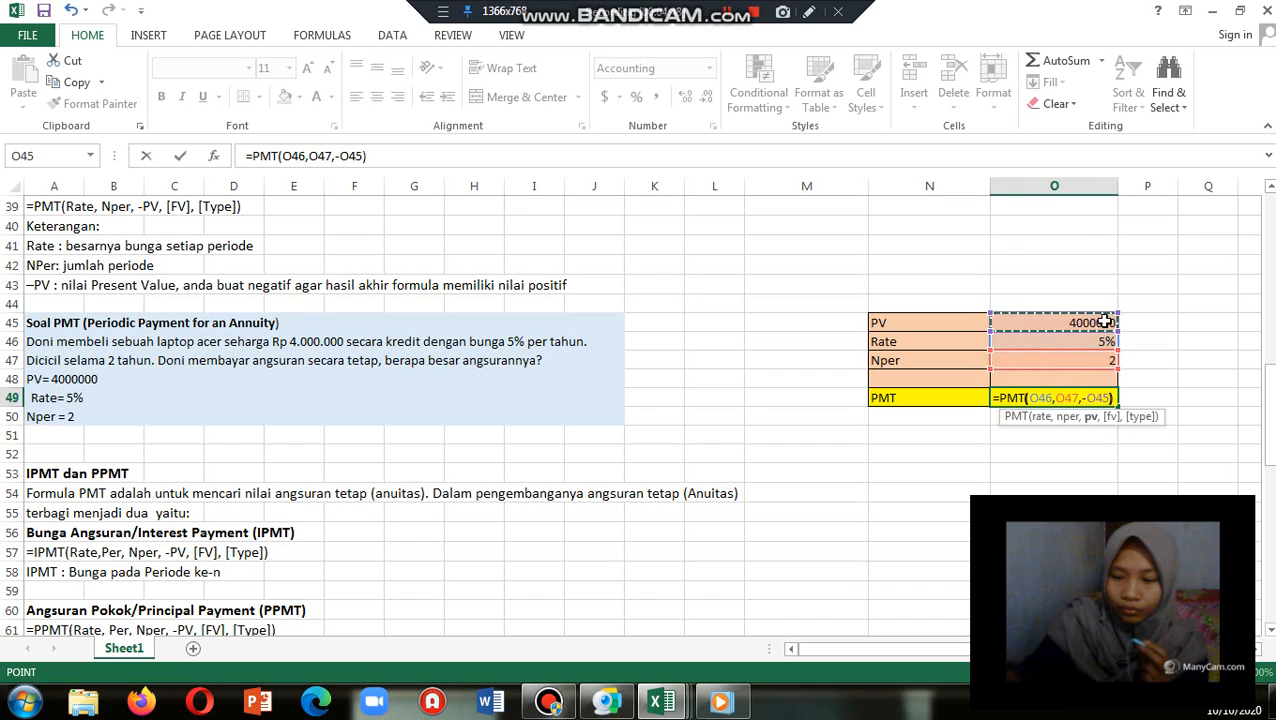
key("Return")
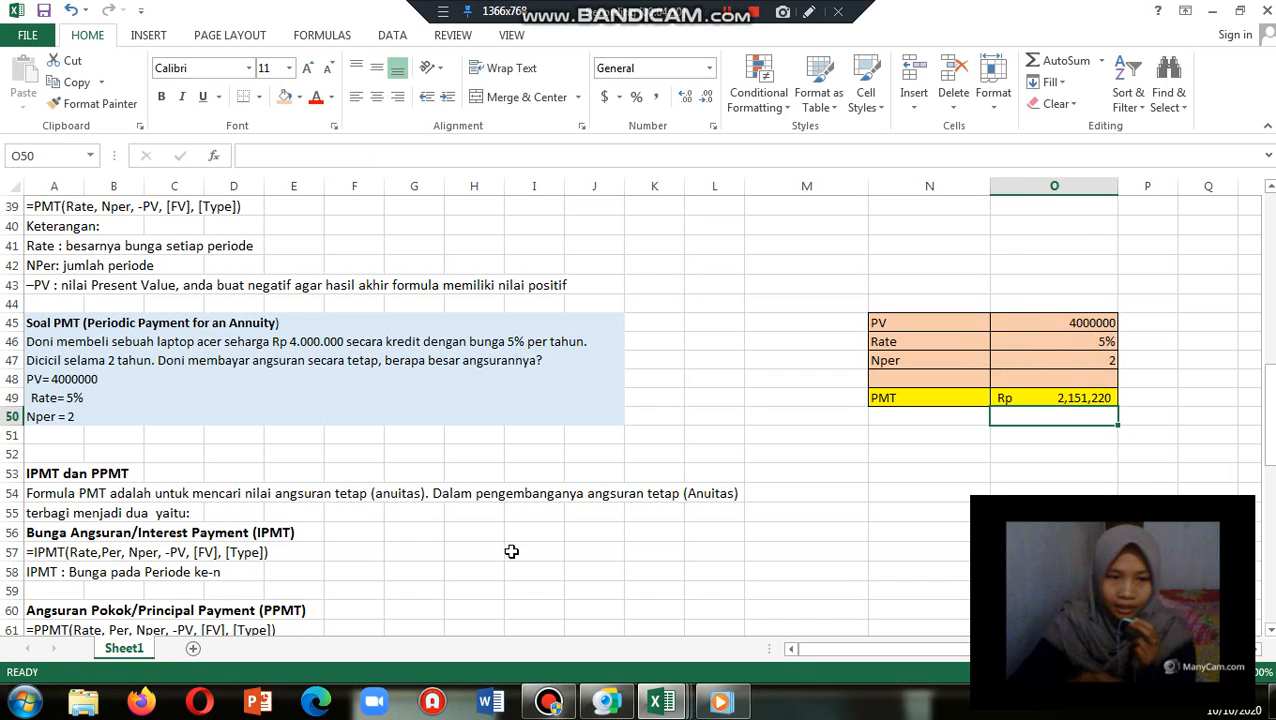
Go down to the IPMT and PPMT section and read its description and the two formulas in rows 53 to 62.
left_click(541, 495)
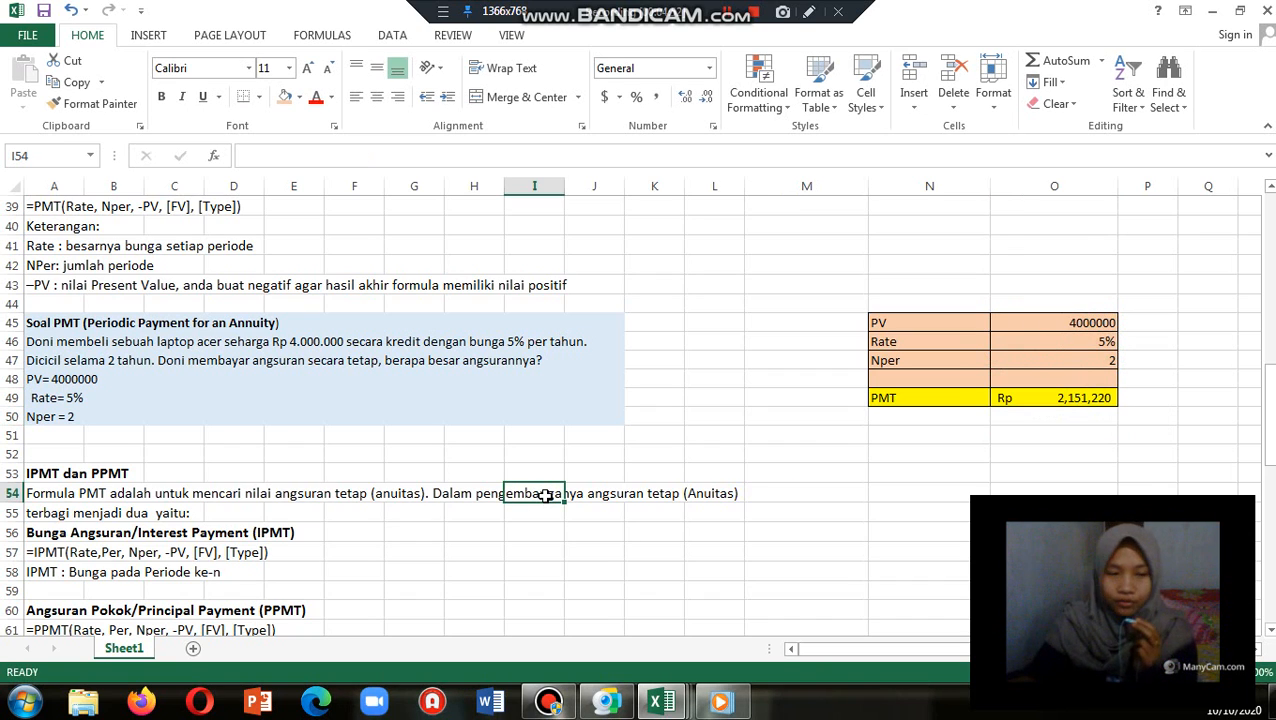
key("Down")
key("Down")
key("Down")
key("Down")
key("Down")
key("Down")
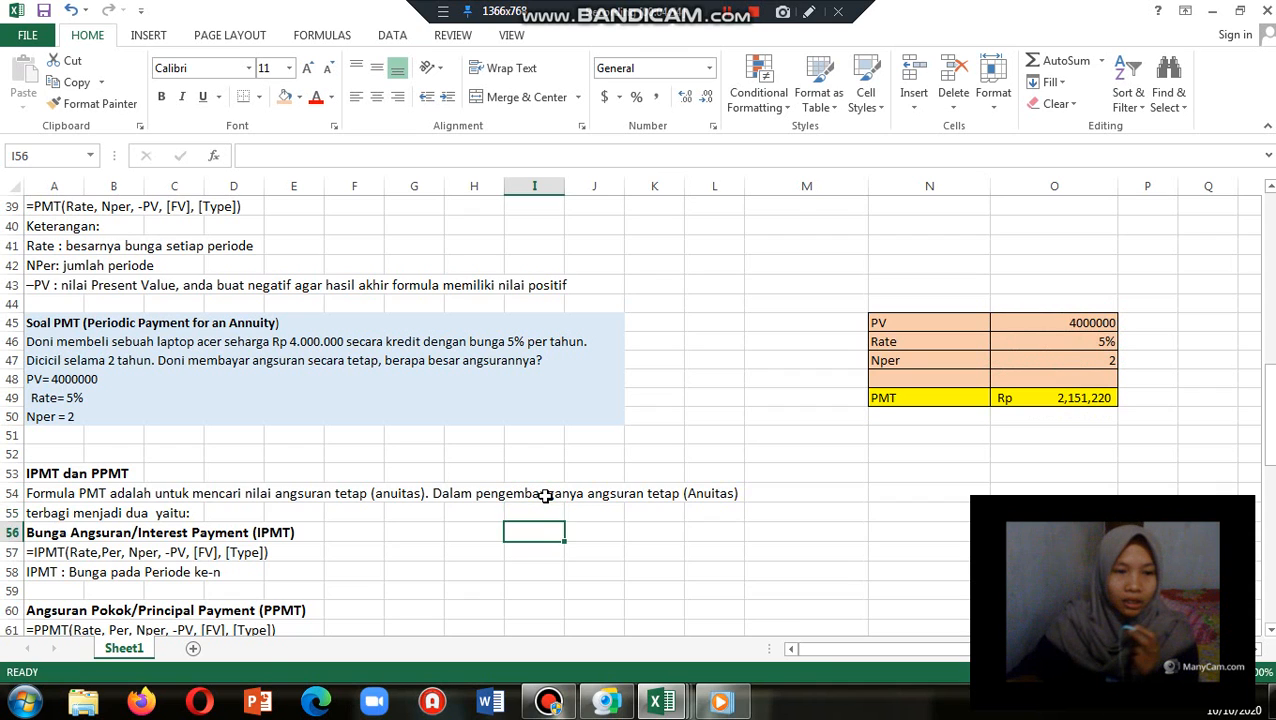
key("Down")
key("Down")
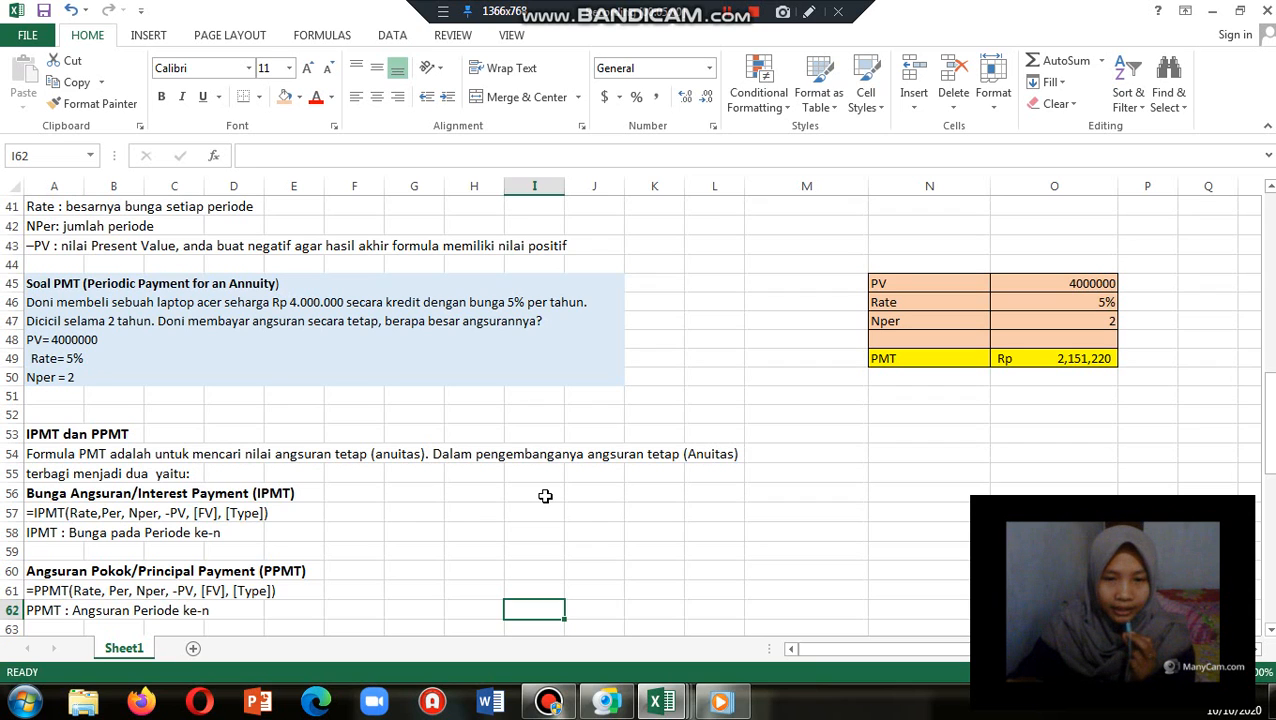
key("Down")
key("Down")
key("Down")
key("Down")
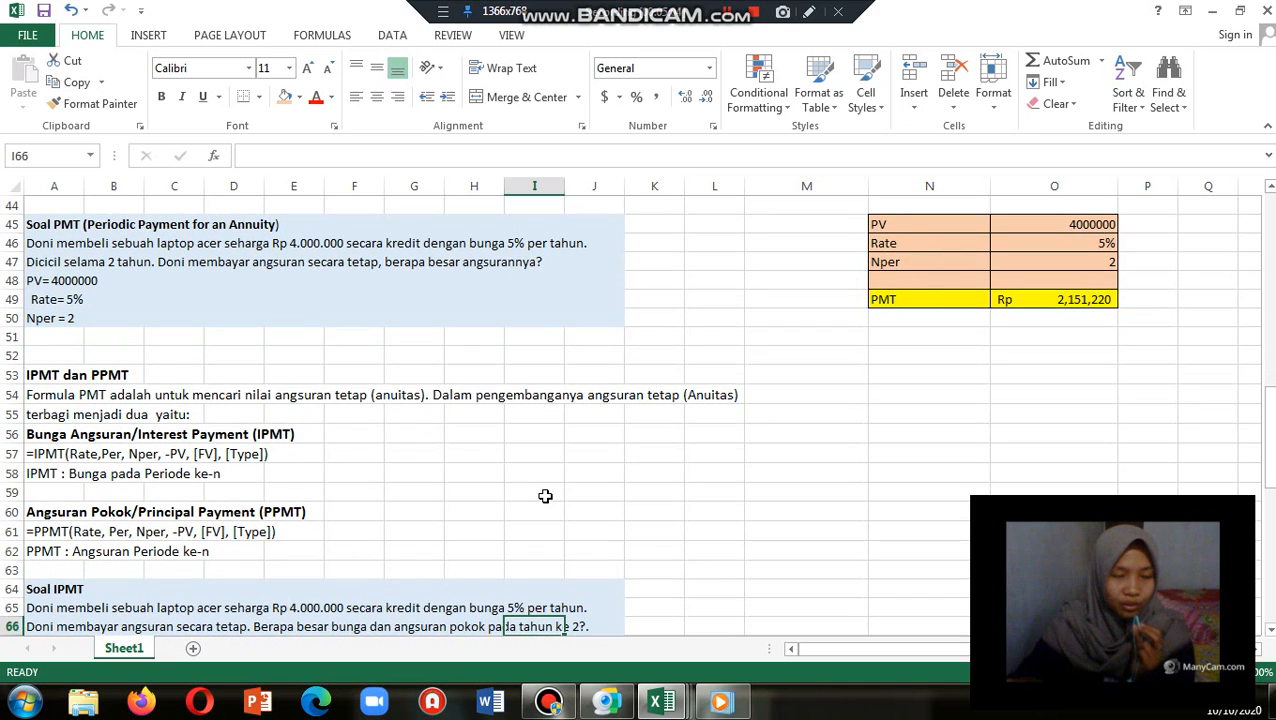
key("Down")
key("Down")
key("Down")
key("Down")
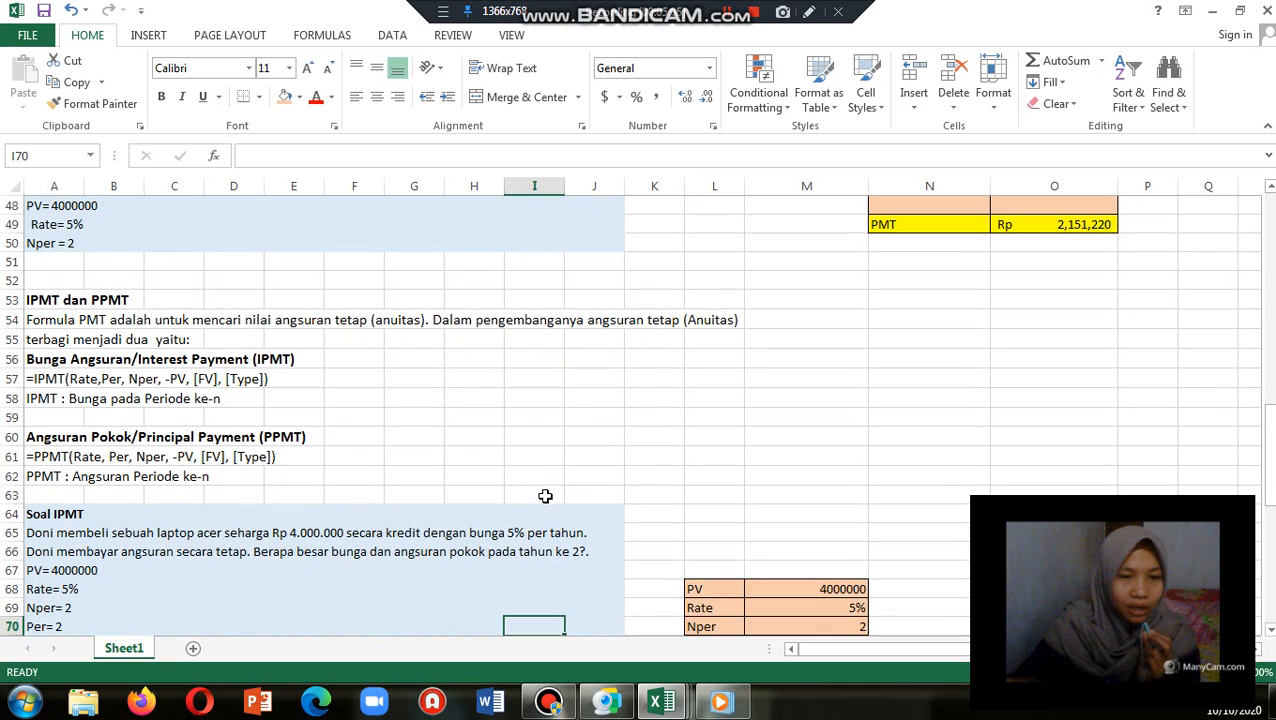
key("Down")
key("Down")
key("Down")
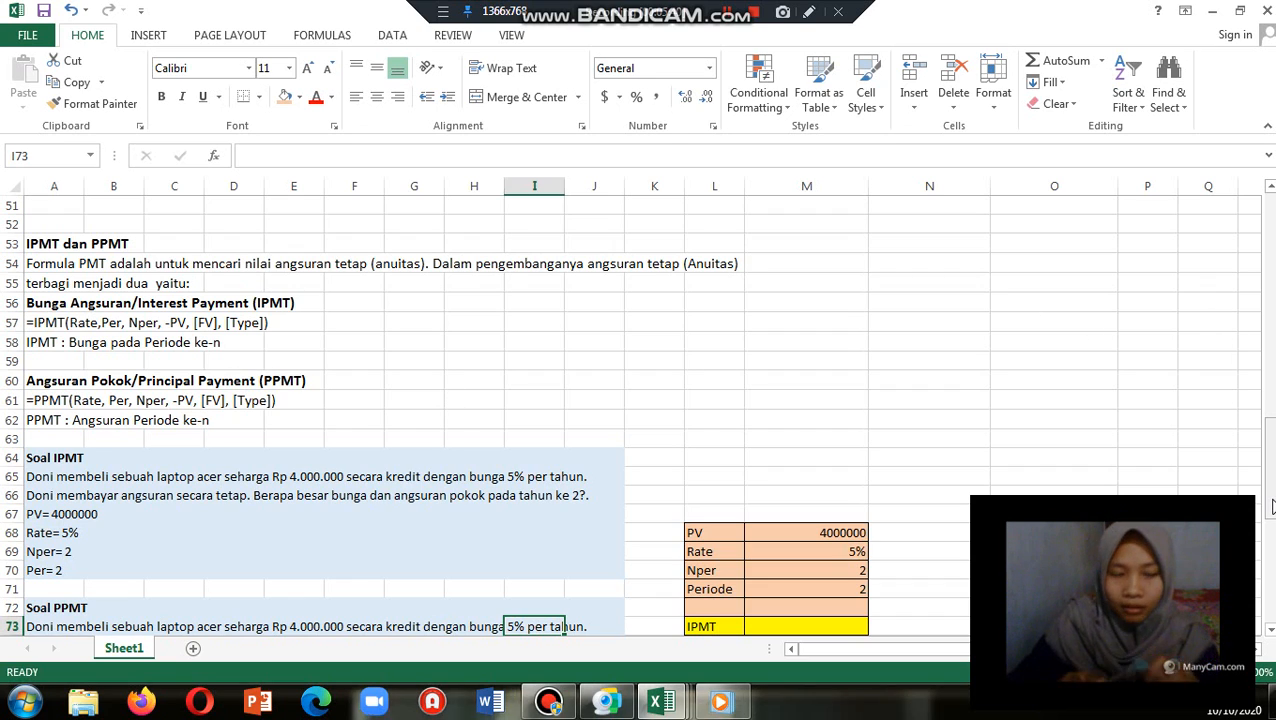
Examine the IPMT laptop credit problem in rows 64 to 70 against the PV, Rate, Nper and Periode inputs in its table.
left_click_drag(1272, 505, 1272, 520)
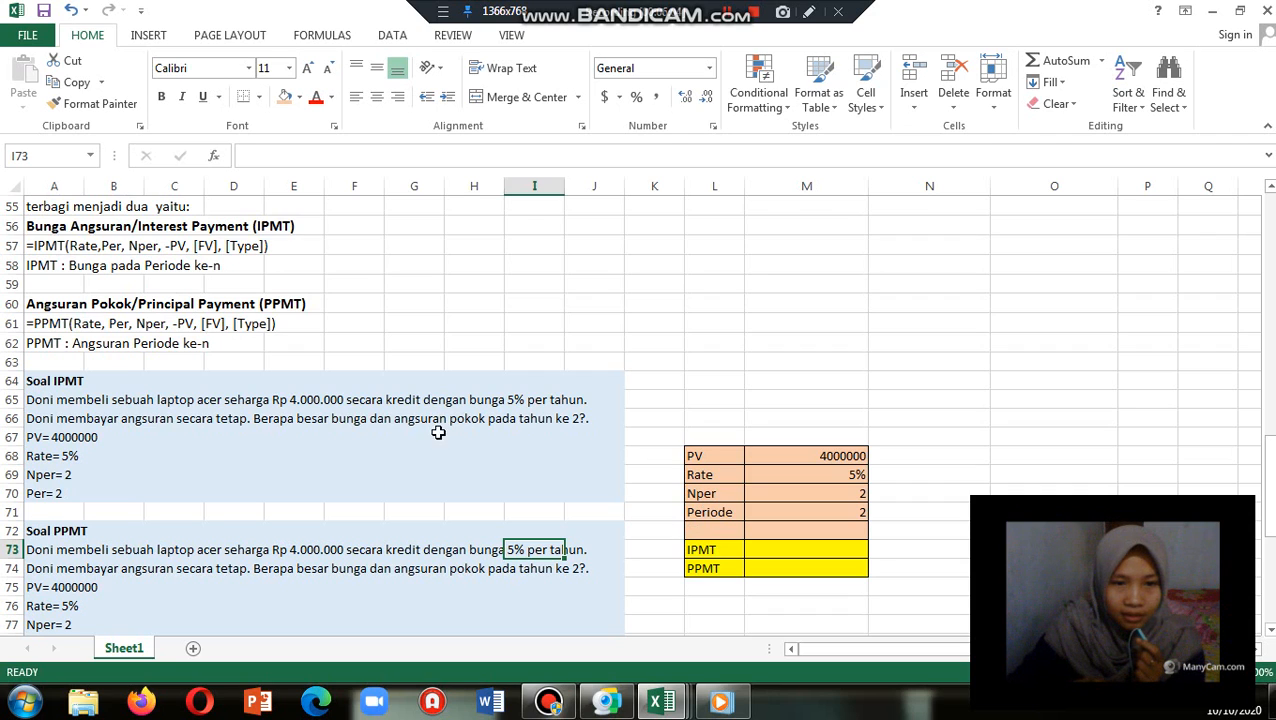
left_click(763, 497)
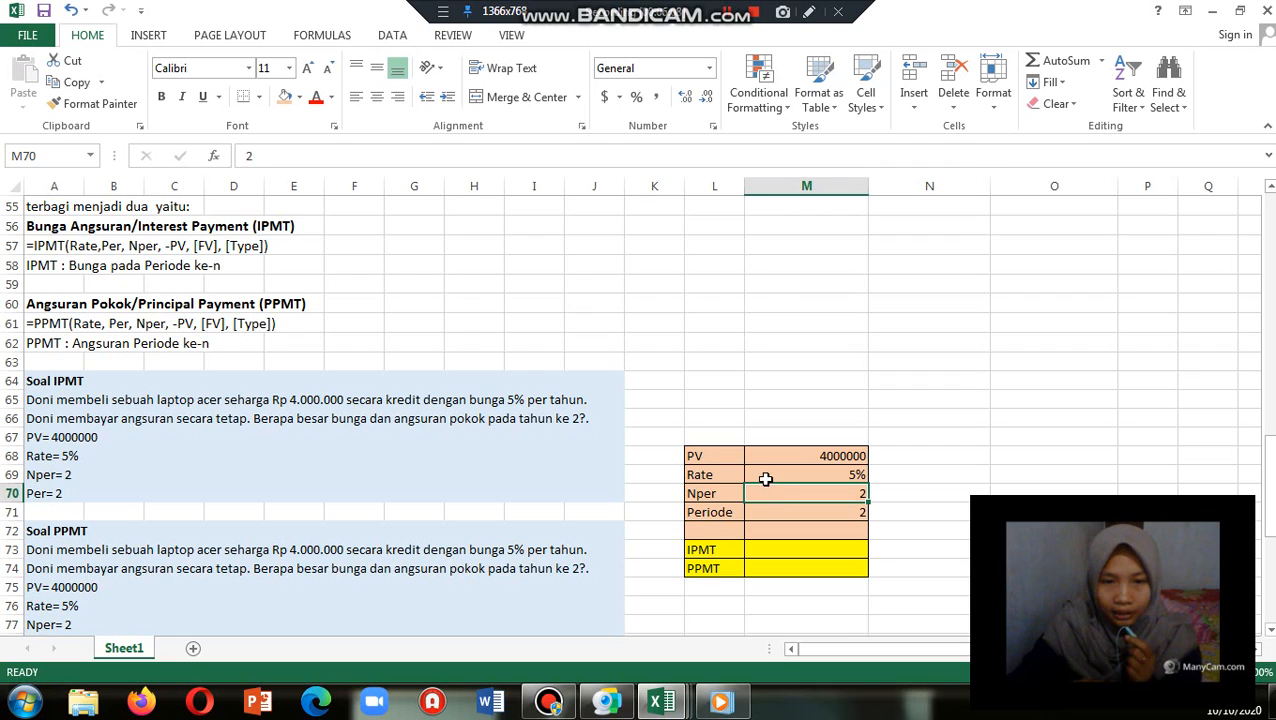
left_click(765, 479)
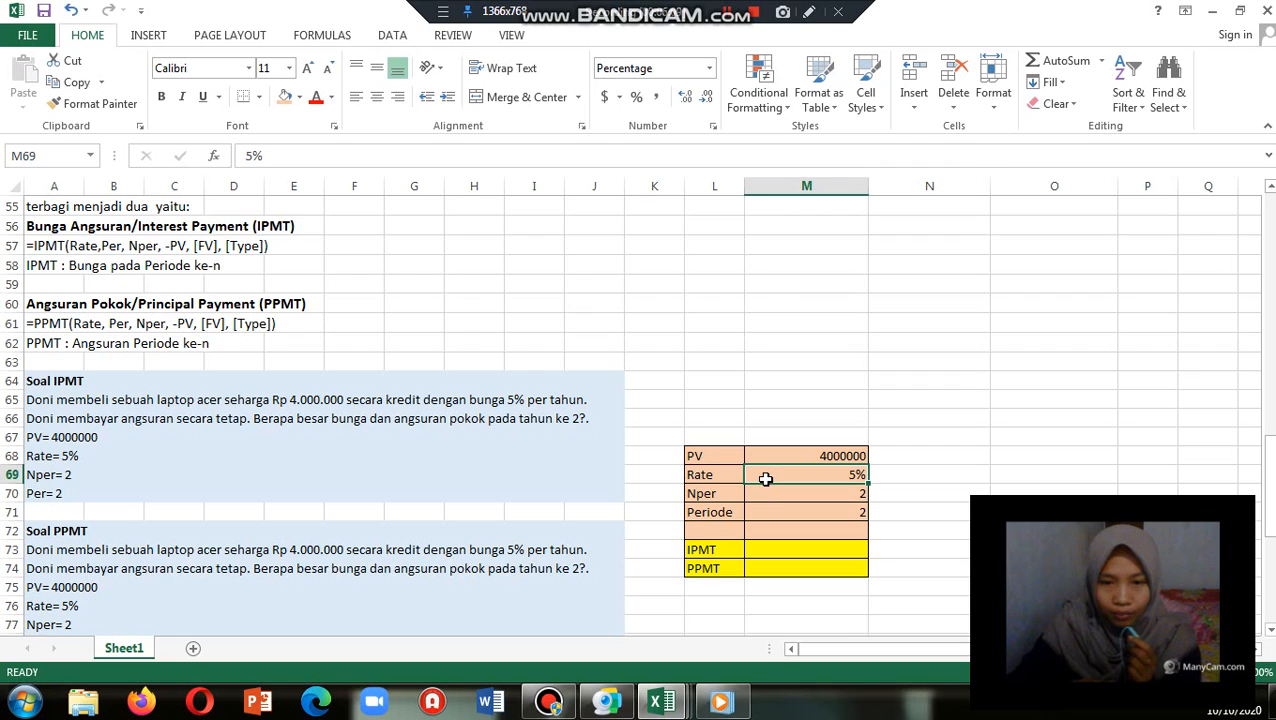
left_click(524, 404)
left_click(790, 457)
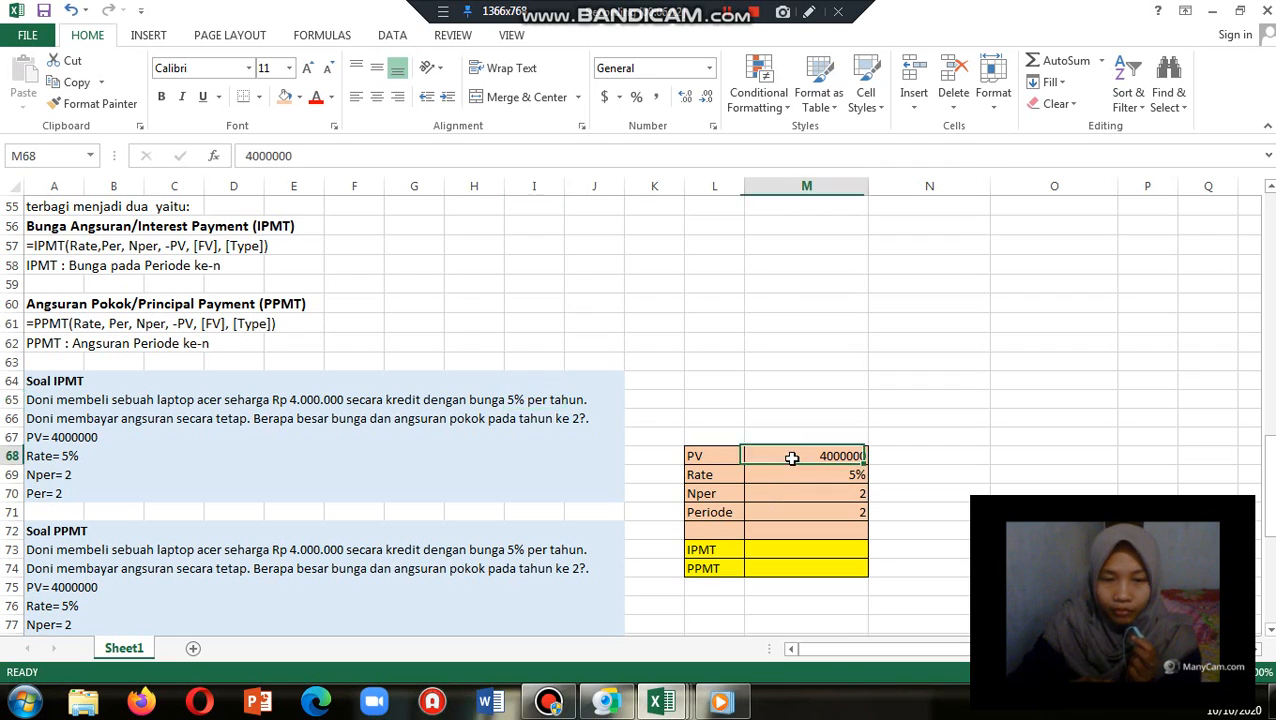
left_click(340, 401)
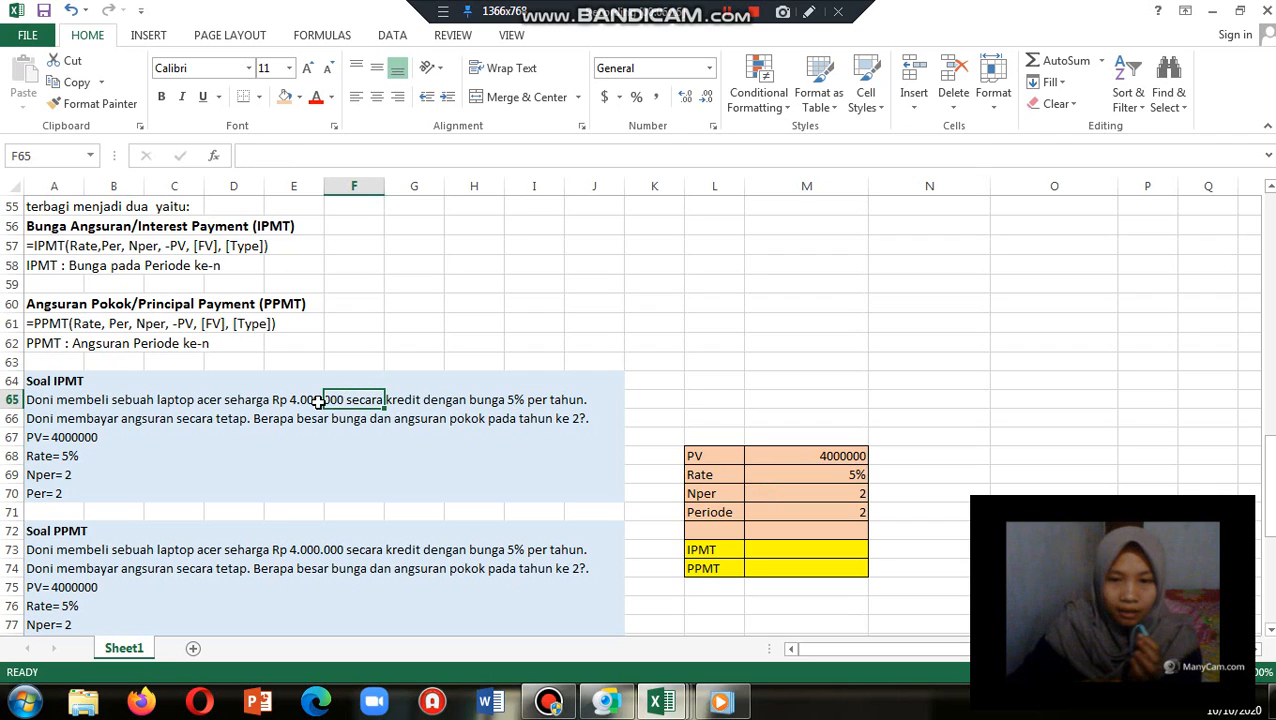
left_click(312, 400)
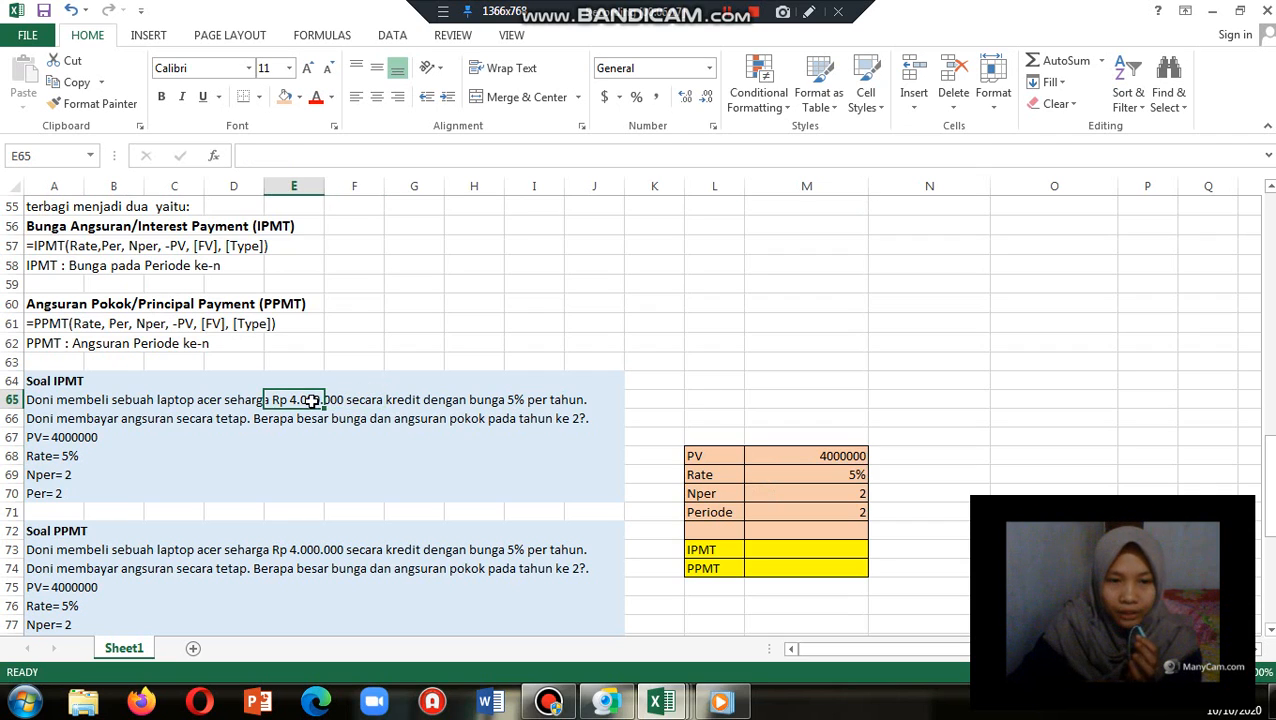
Calculate the second period's interest payment in cell M73 with the formula =IPMT(M69,M71,M70,-M68).
left_click(759, 554)
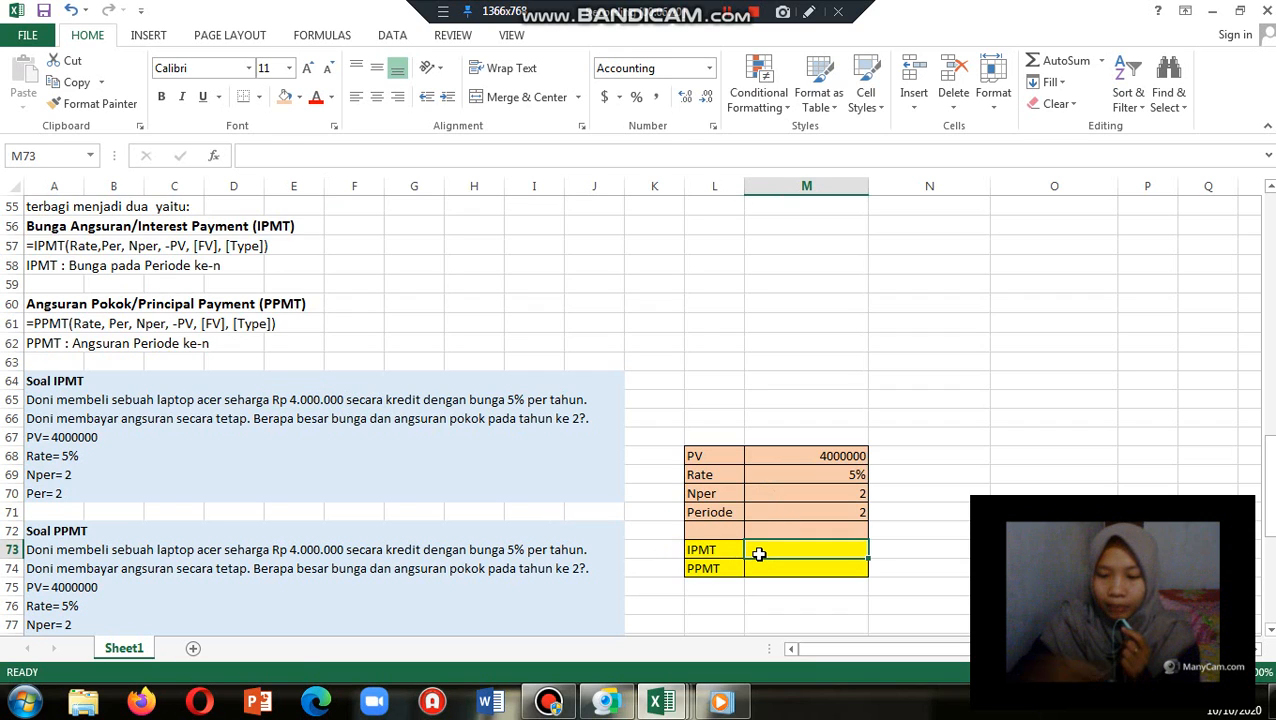
type("+")
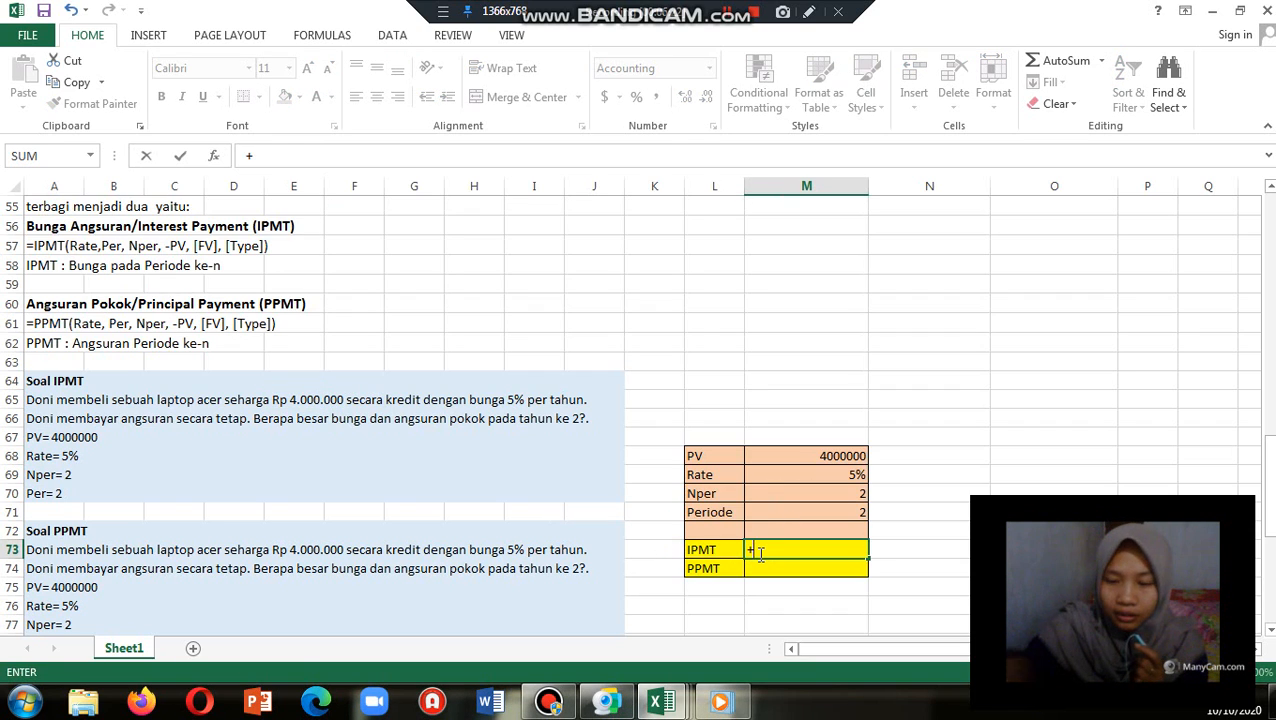
key("BackSpace")
type("=IP")
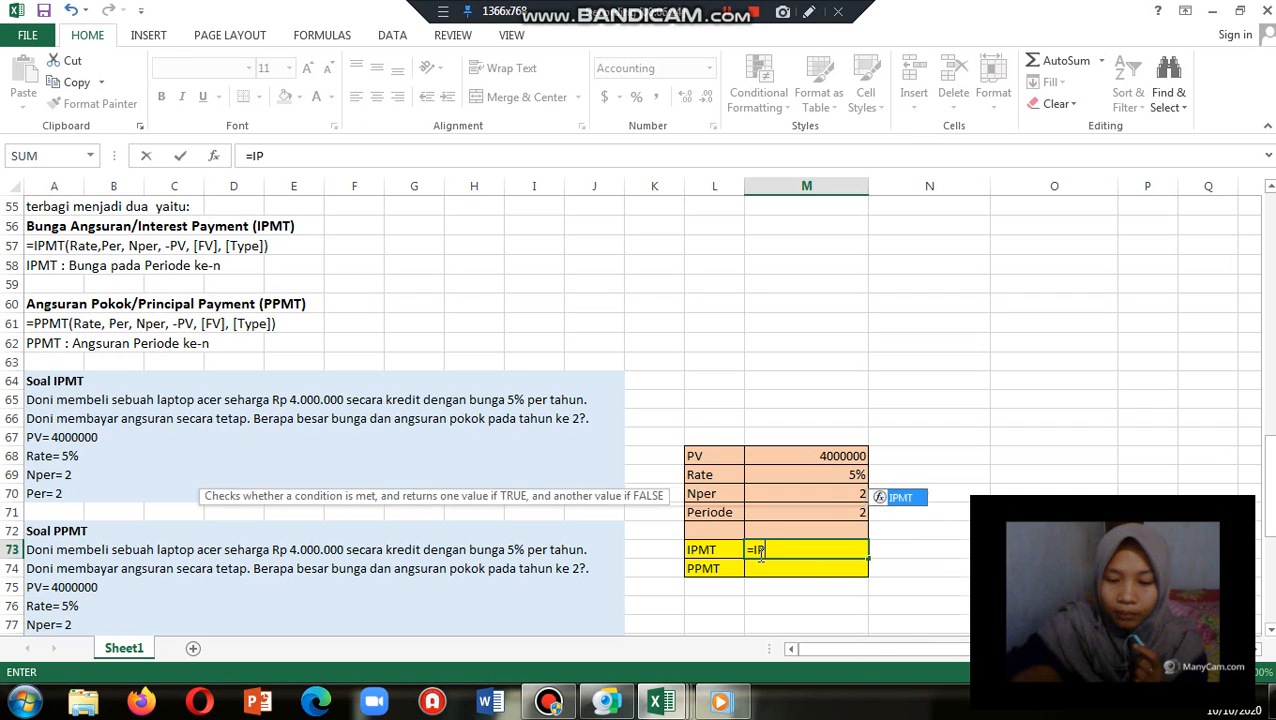
type("MT(")
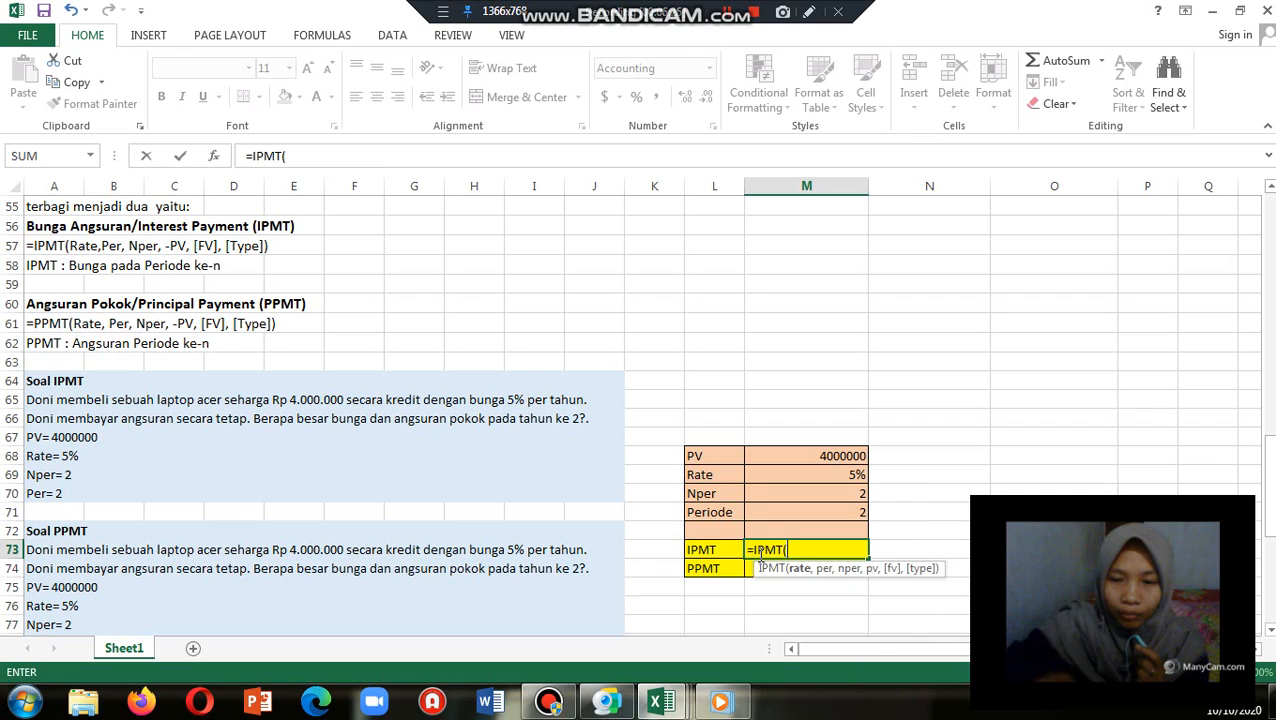
left_click(811, 475)
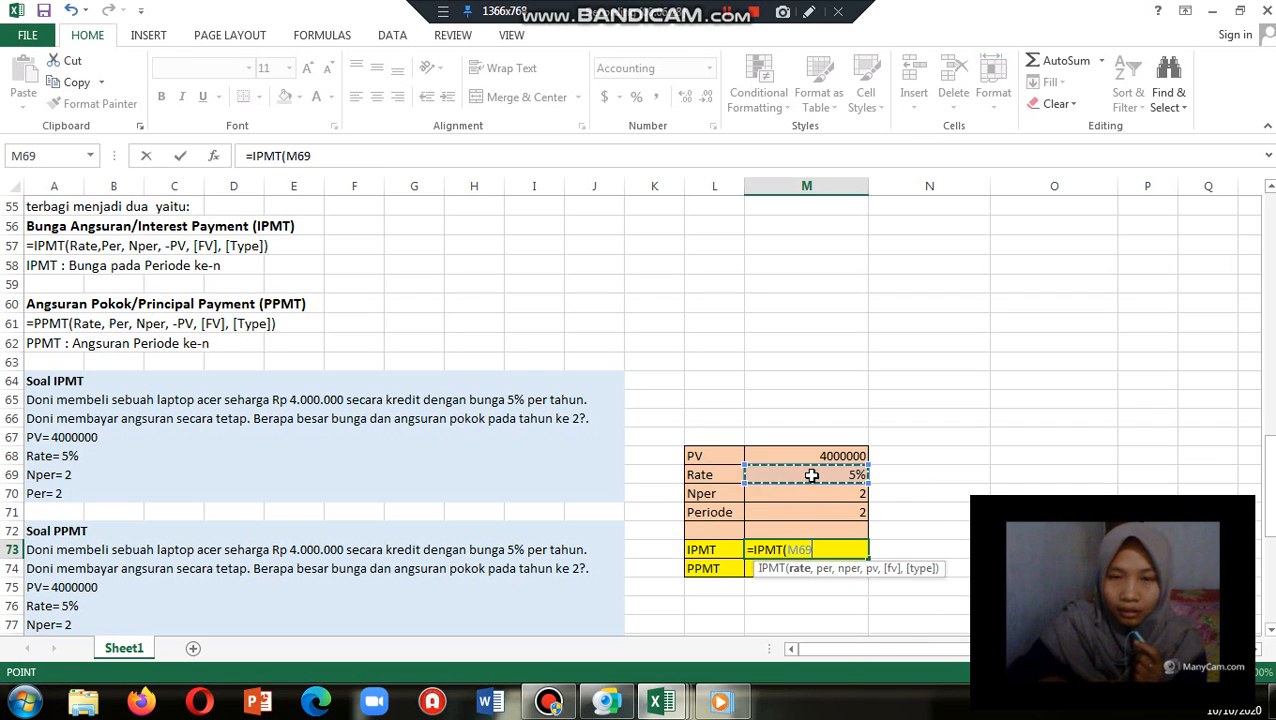
type(",")
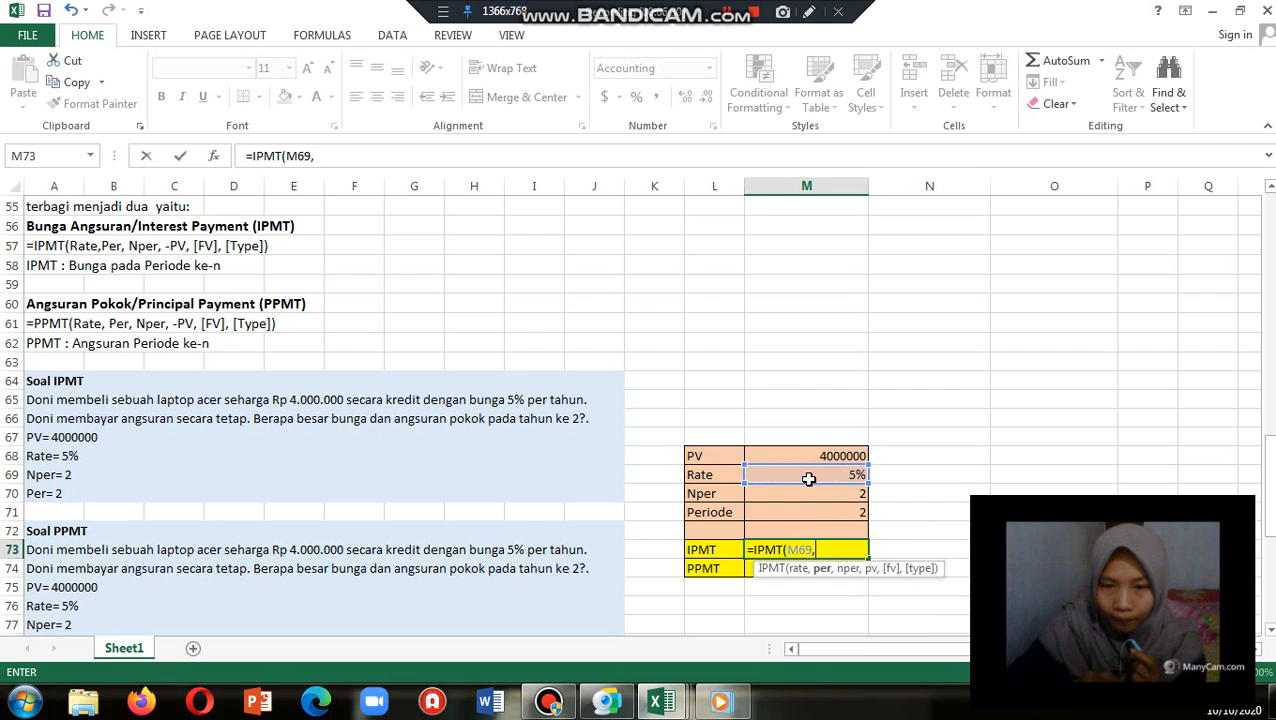
left_click(801, 511)
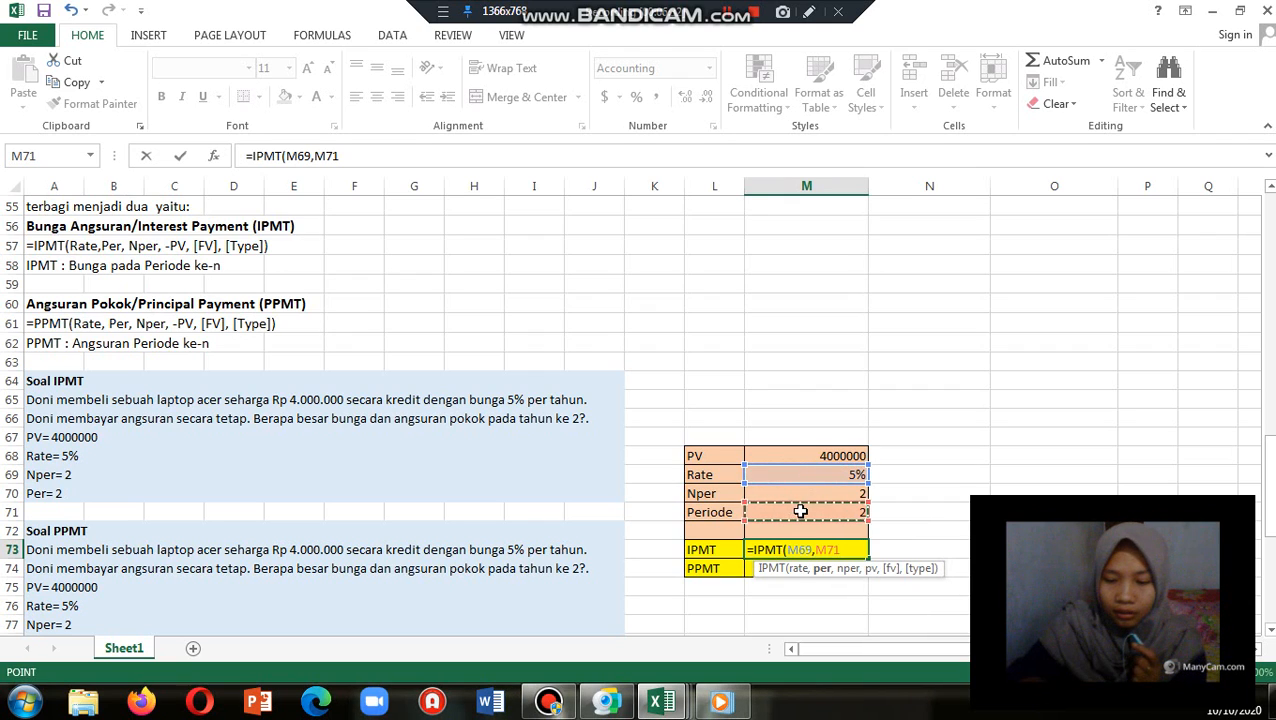
type(",")
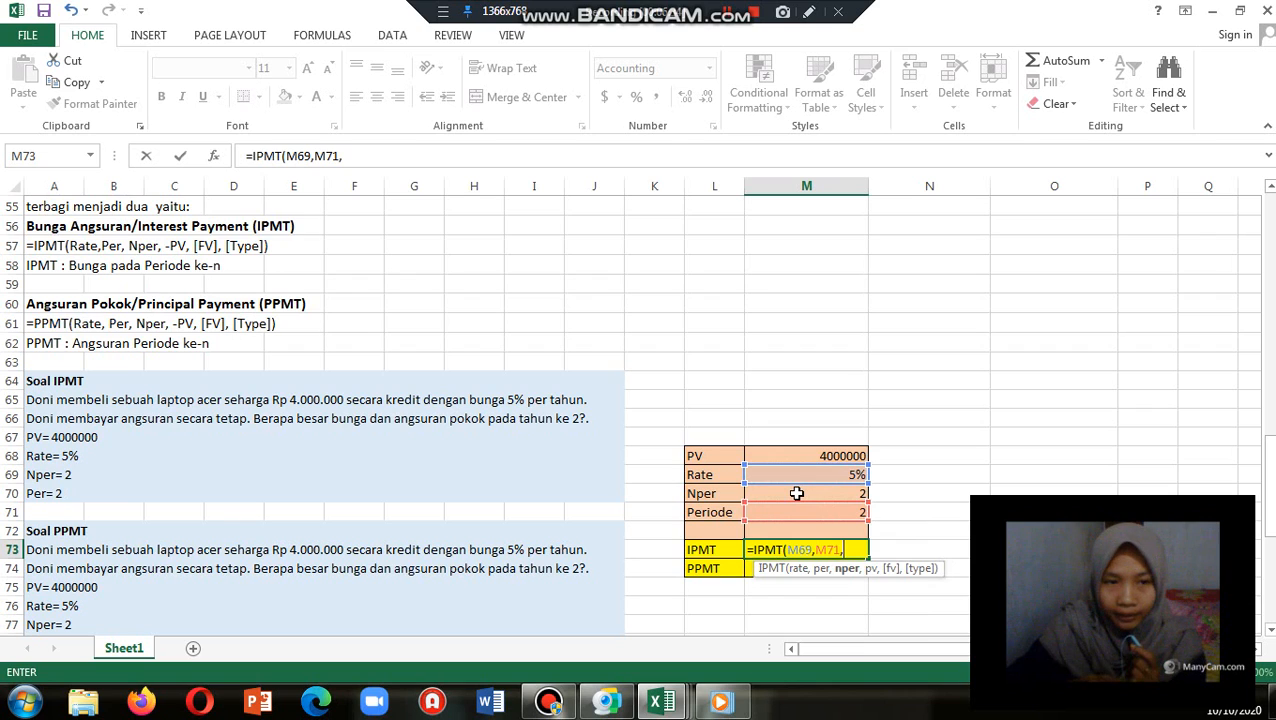
left_click(797, 493)
type(",-")
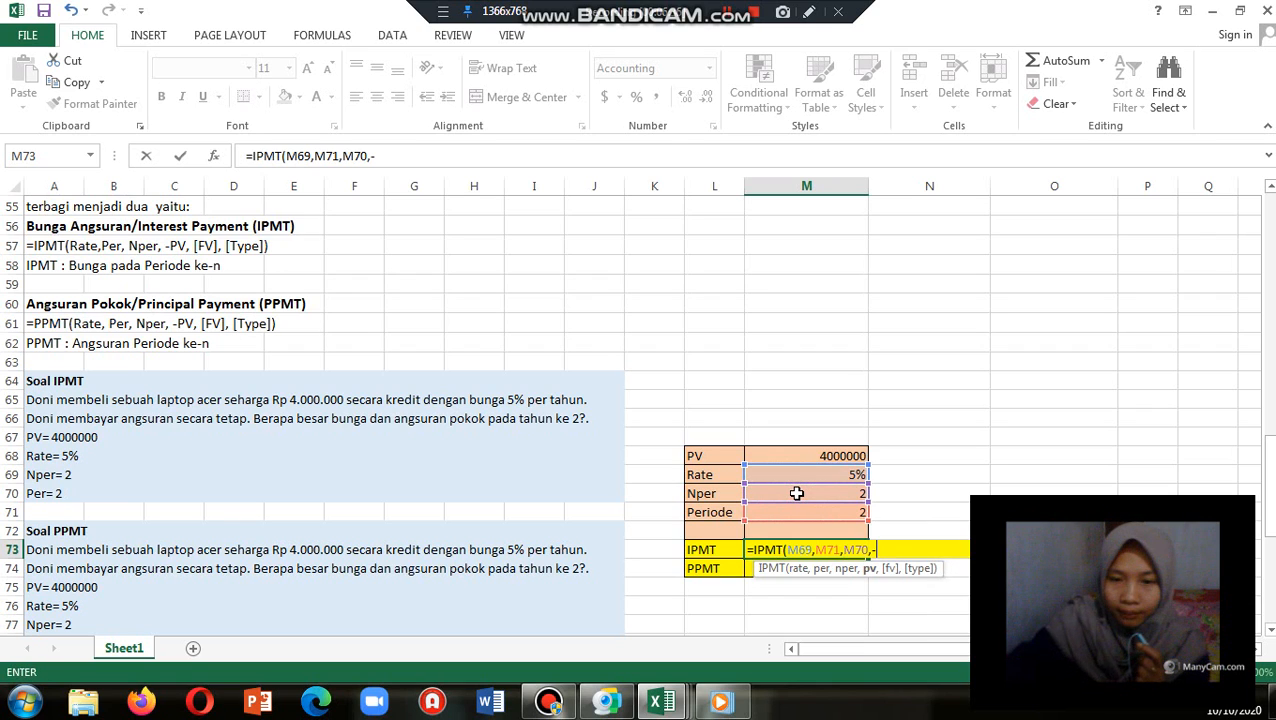
left_click(828, 455)
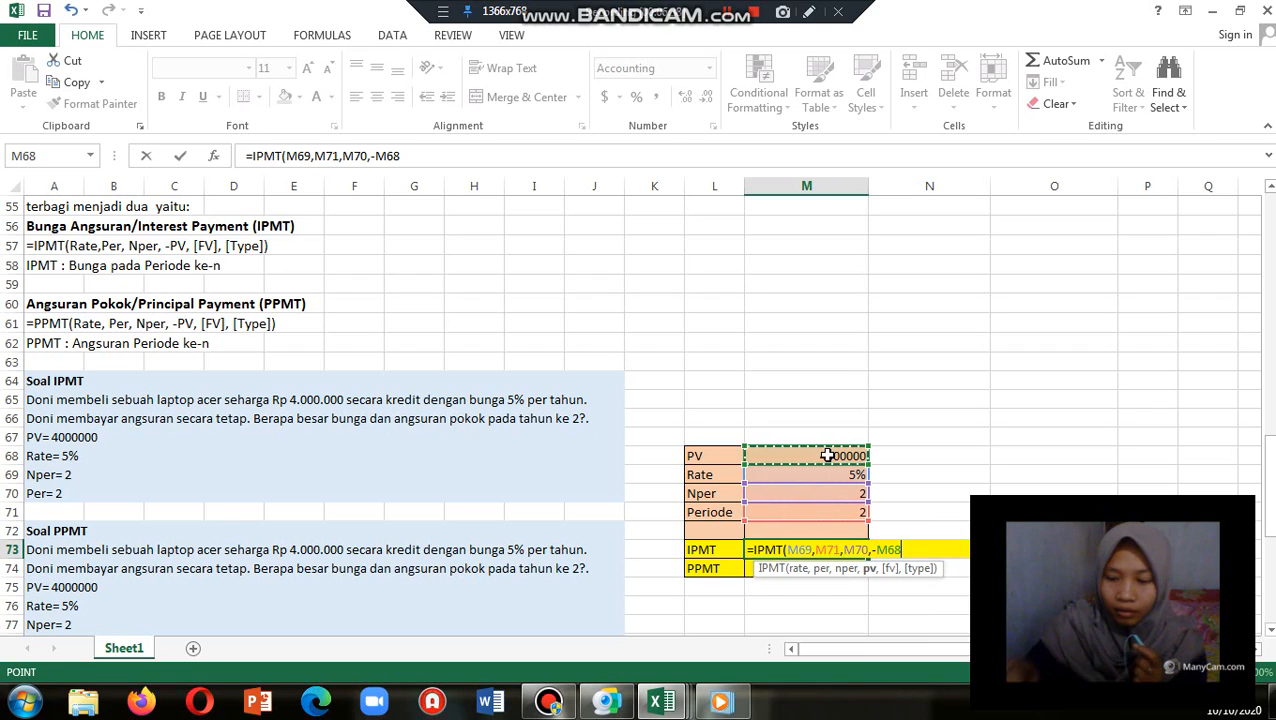
type(")")
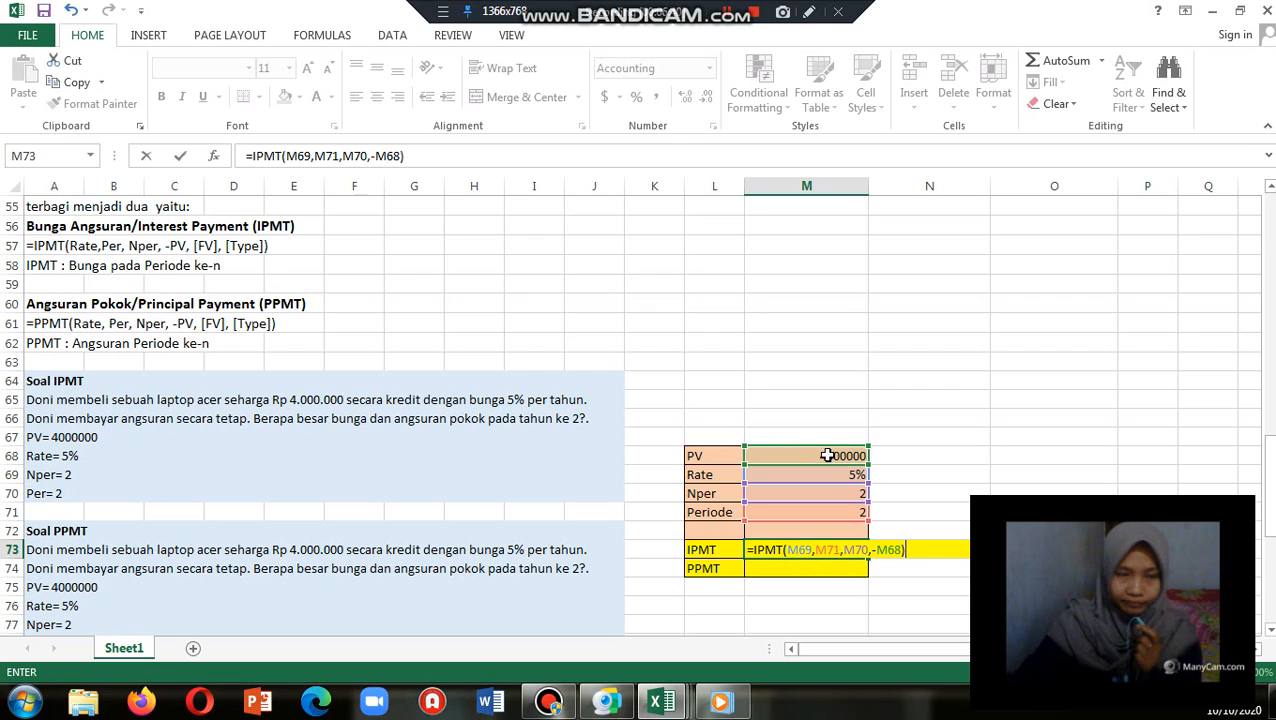
key("Return")
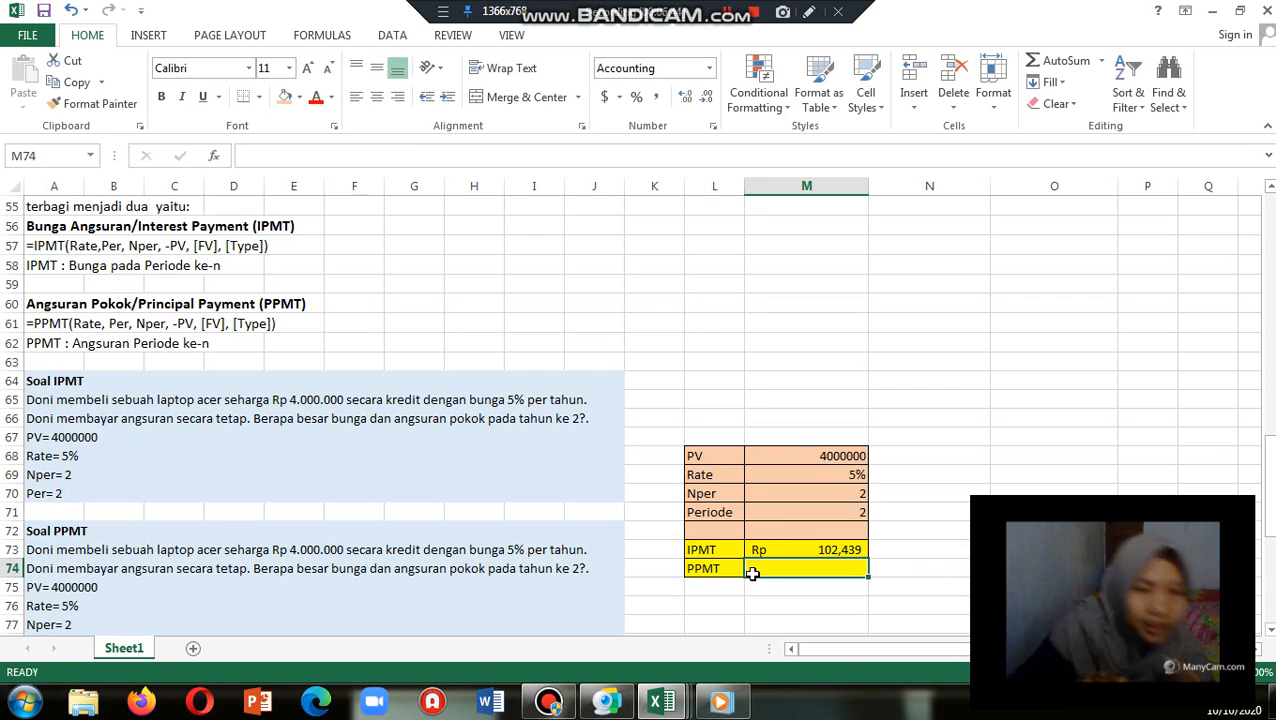
Go down to the PPMT laptop credit problem in rows 72 to 78 and read its question and given values.
left_click(497, 567)
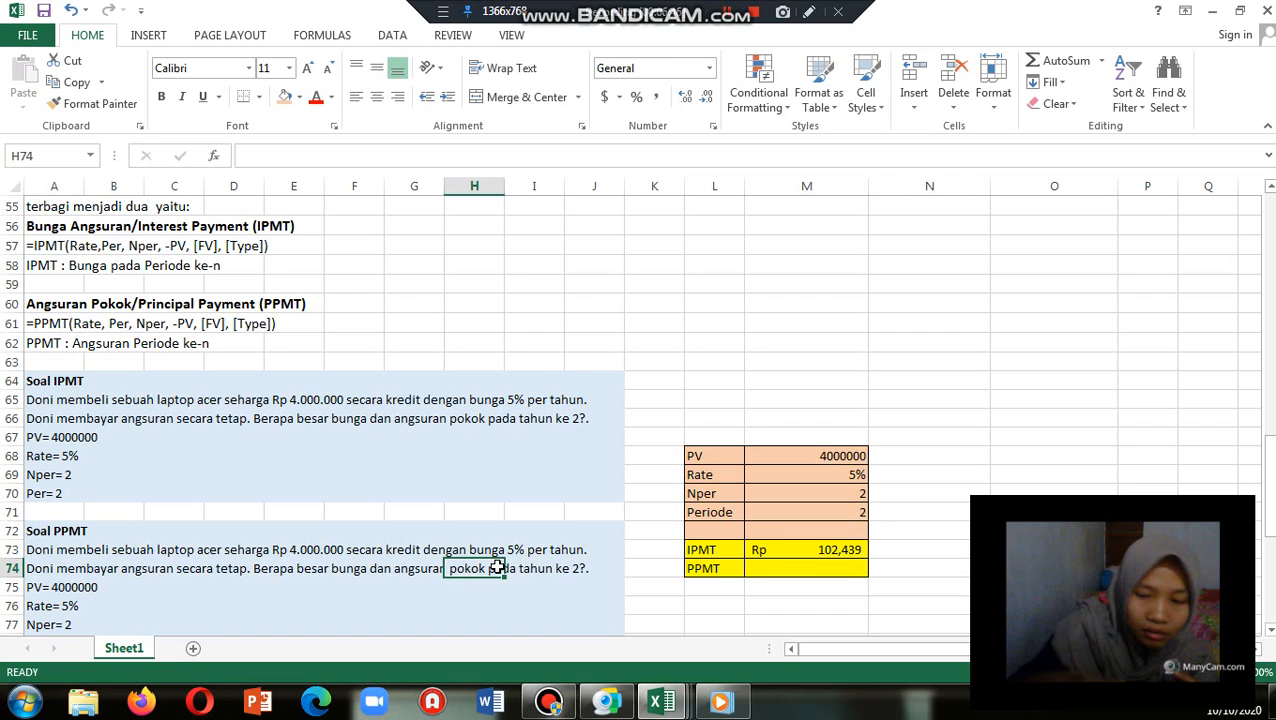
key("Down")
key("Down")
key("Down")
key("Down")
key("Down")
key("Down")
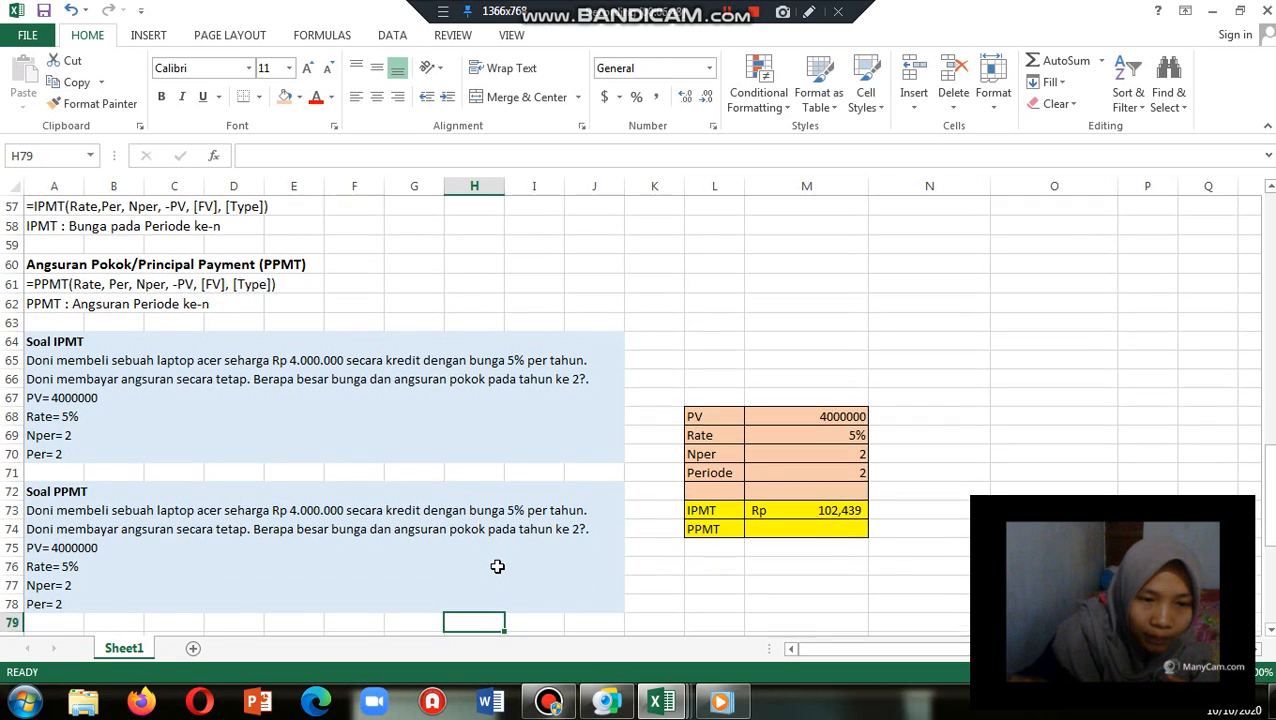
key("Down")
key("Down")
key("Down")
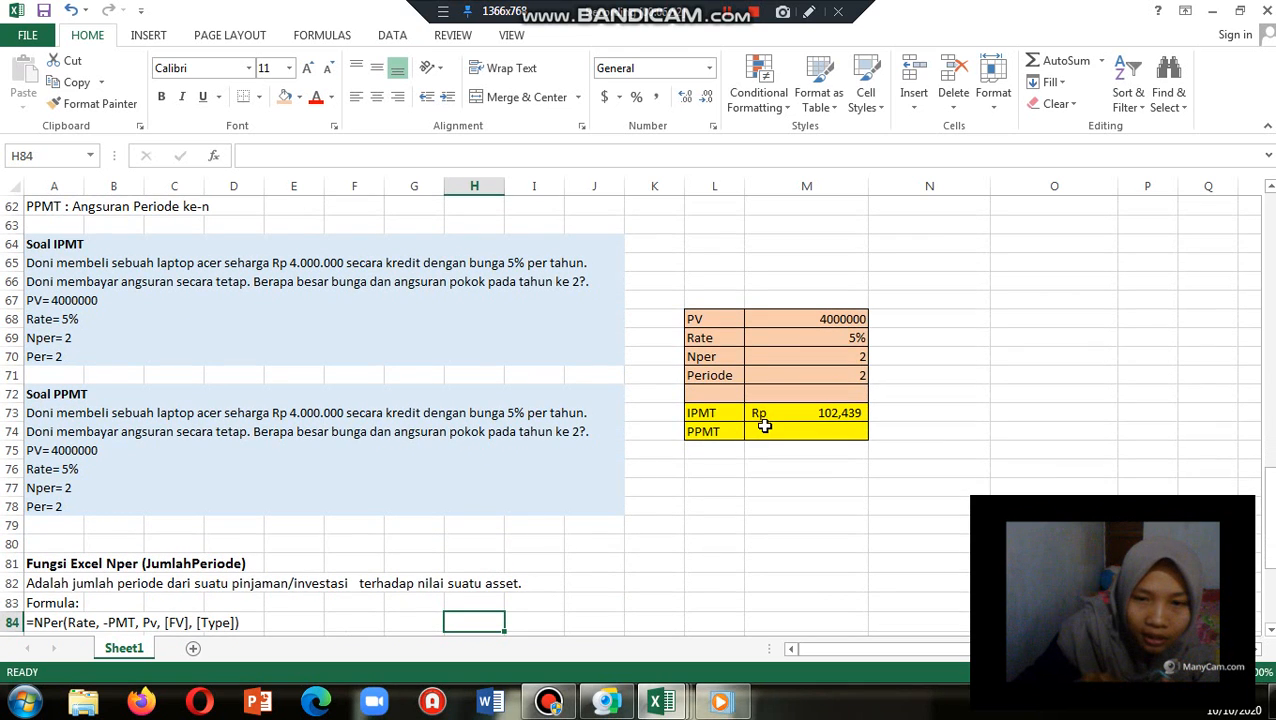
Calculate the second period's principal payment in cell M74 with the formula =PPMT(M69,M71,M70,-M68).
left_click(765, 427)
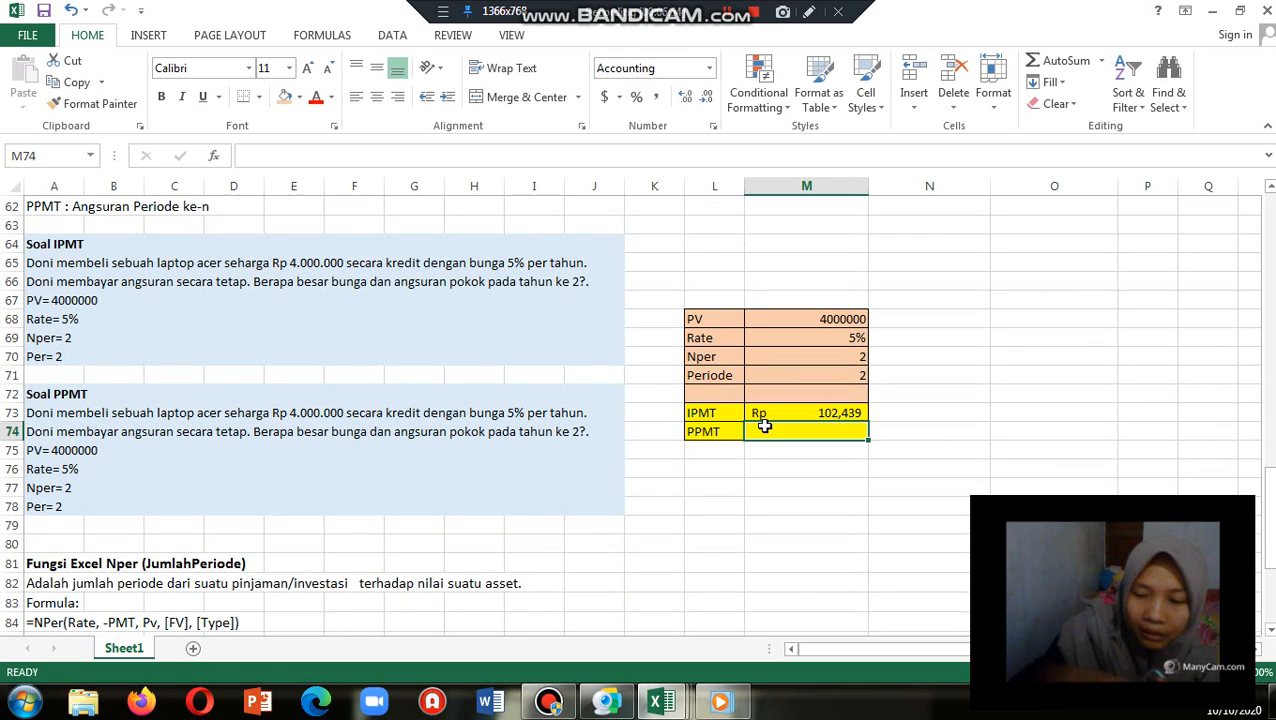
type("=PPMT")
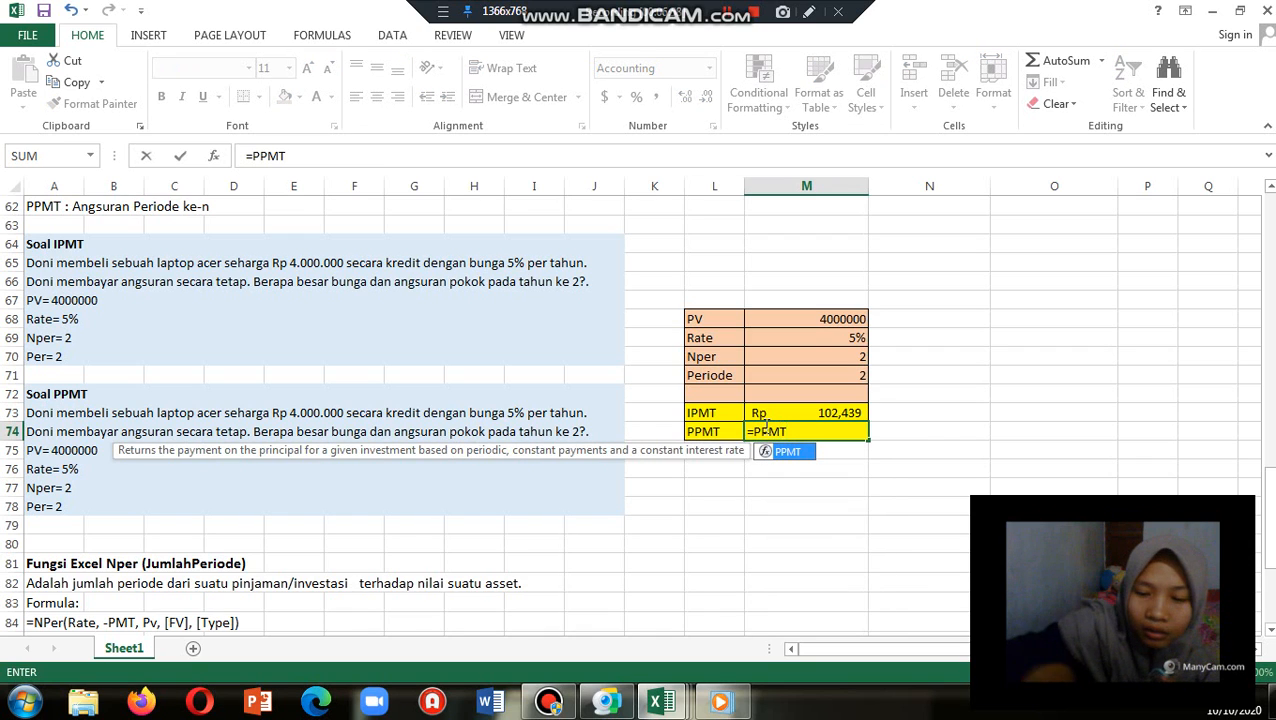
type("(")
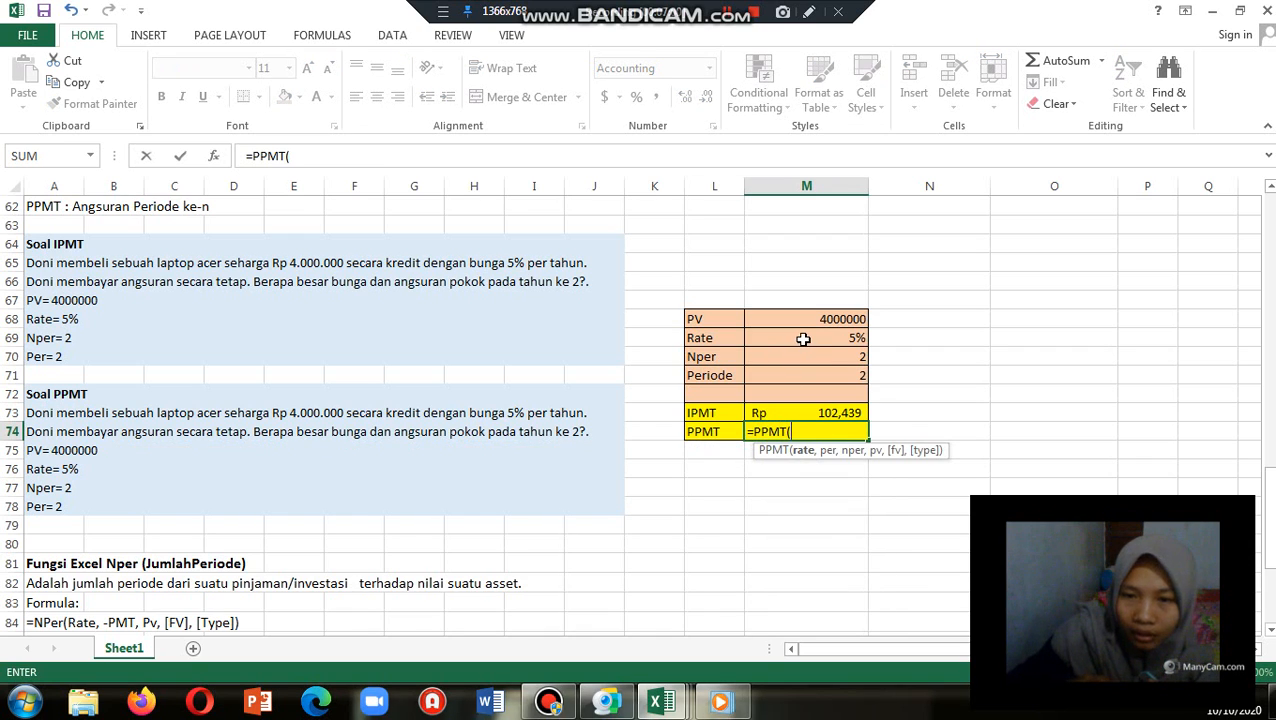
left_click(802, 339)
type(",")
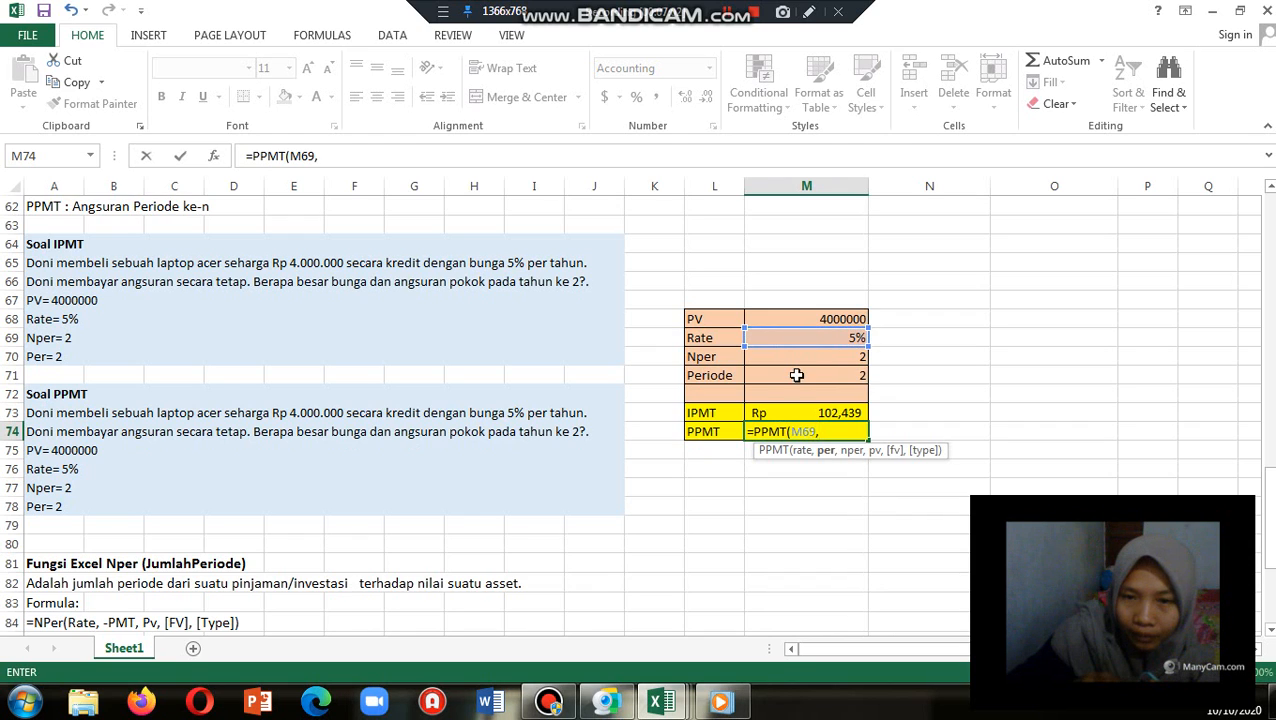
left_click(796, 377)
type(",")
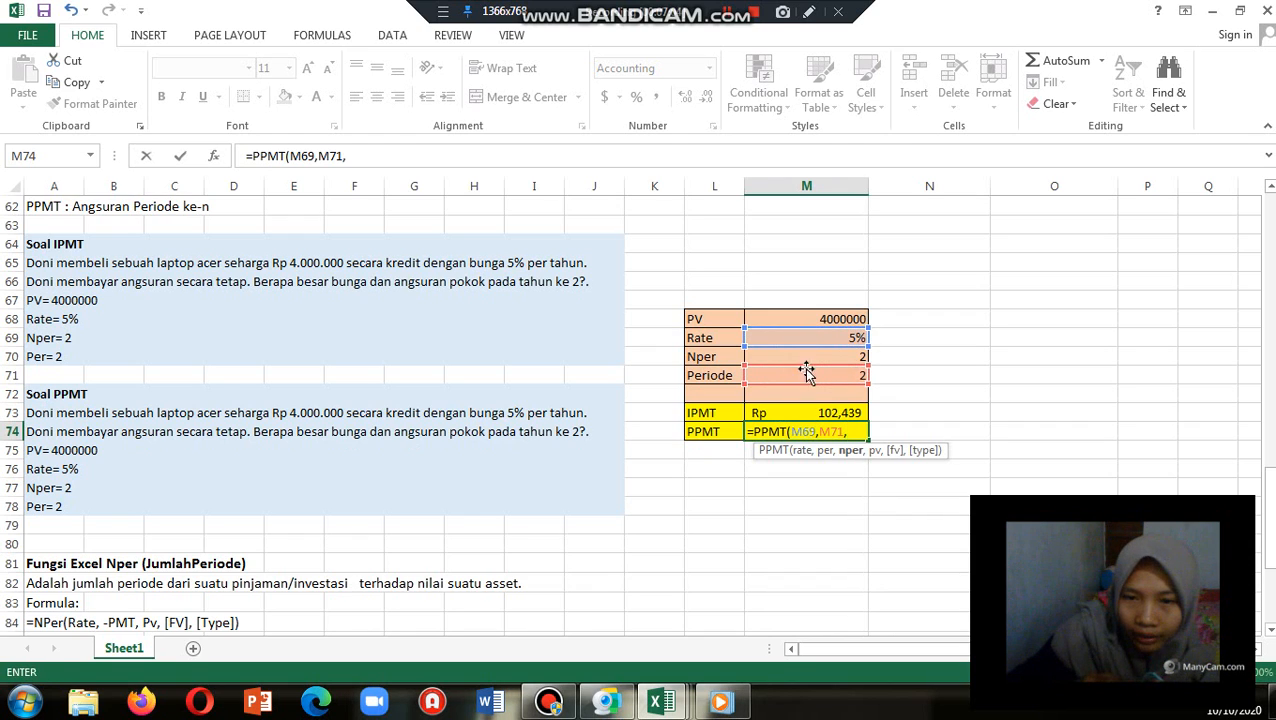
left_click(814, 358)
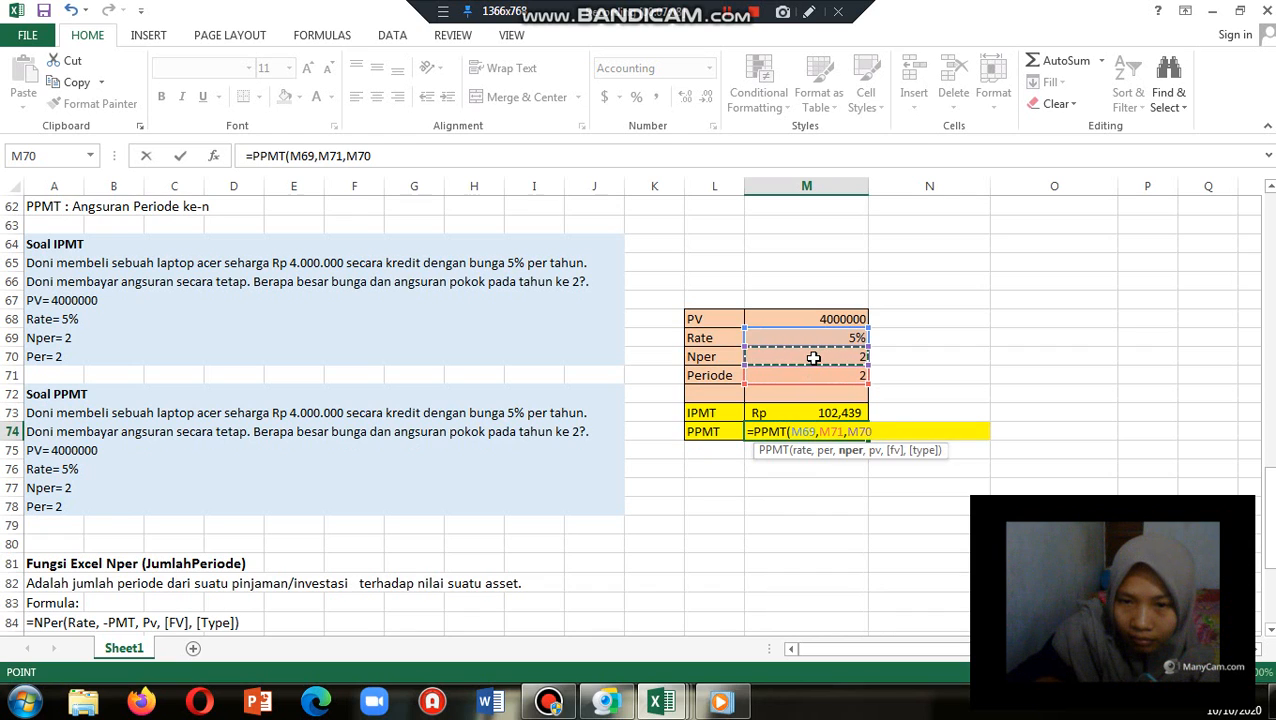
type(",")
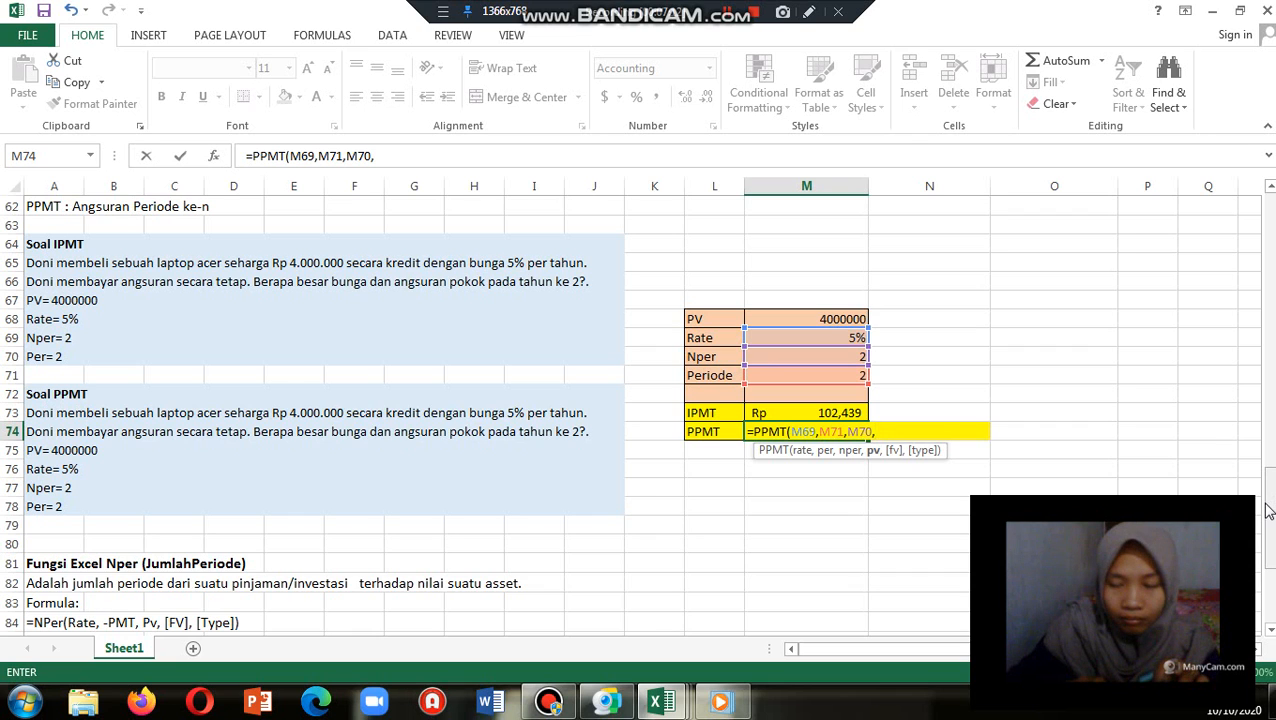
scroll(1268, 510, "up", 1)
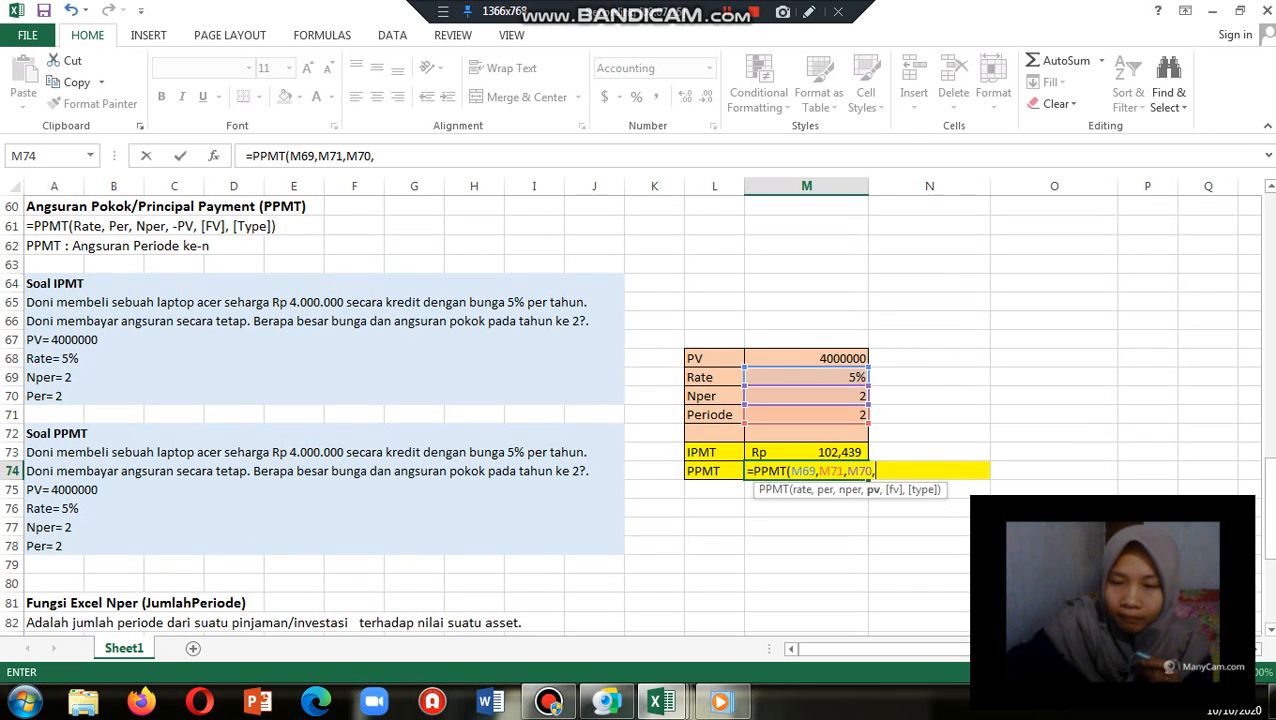
type("-")
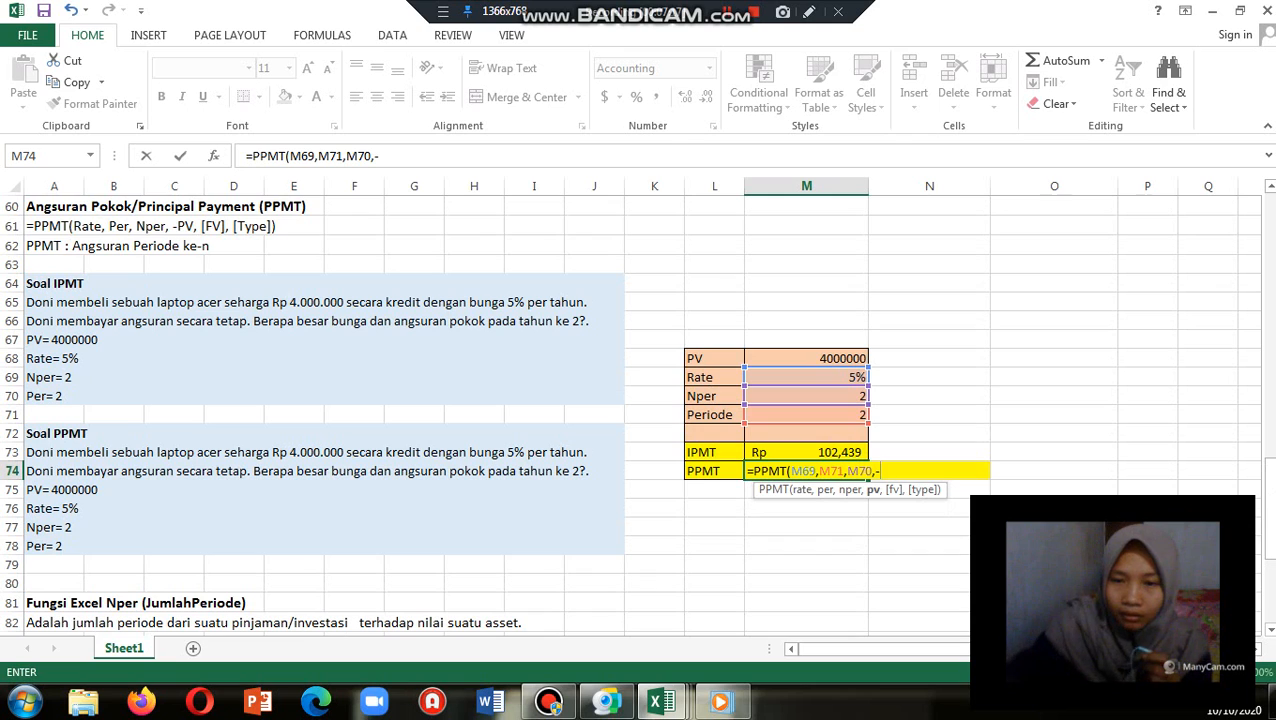
left_click(855, 358)
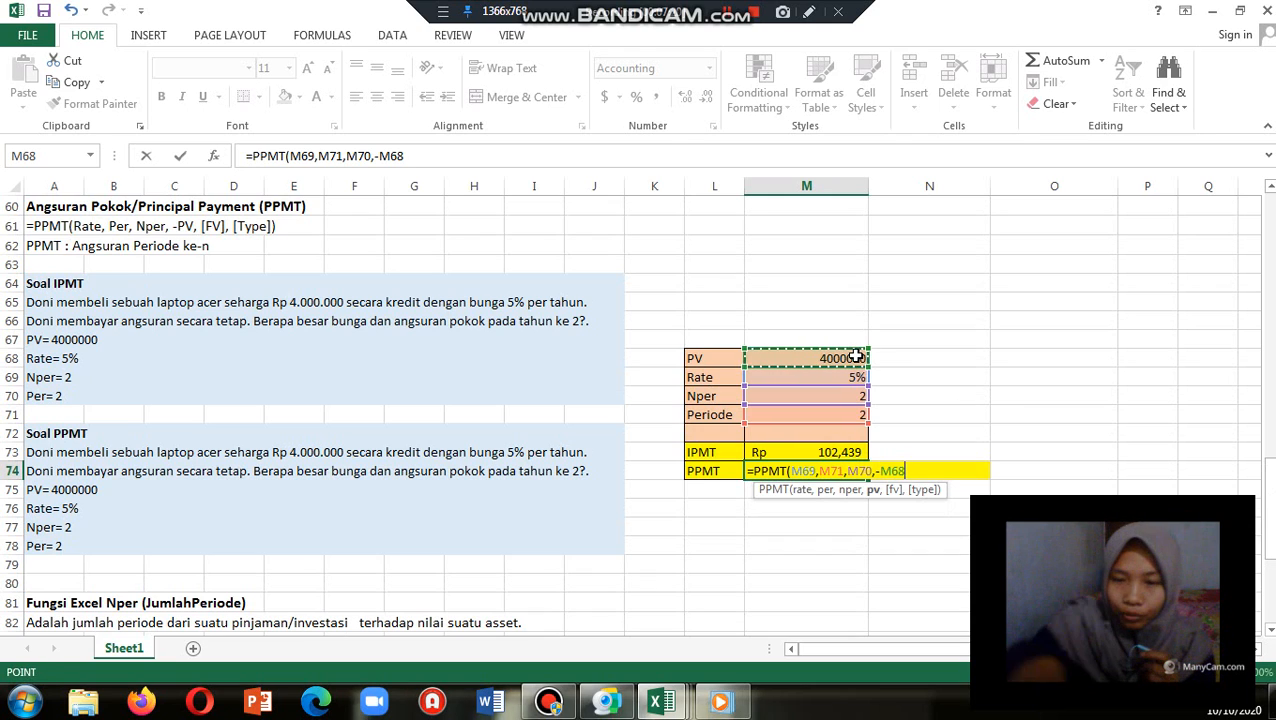
key("Return")
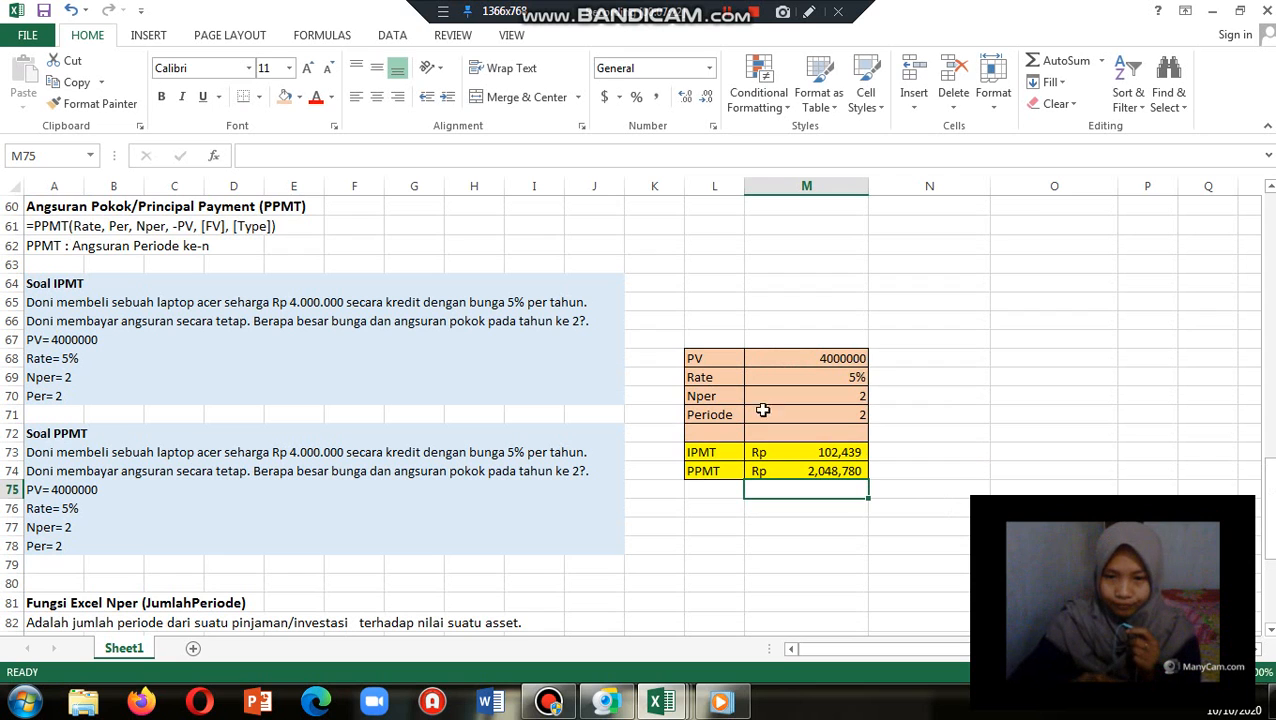
Go down to the Nper section and read its description, formula and argument notes in rows 81 to 89.
left_click(426, 615)
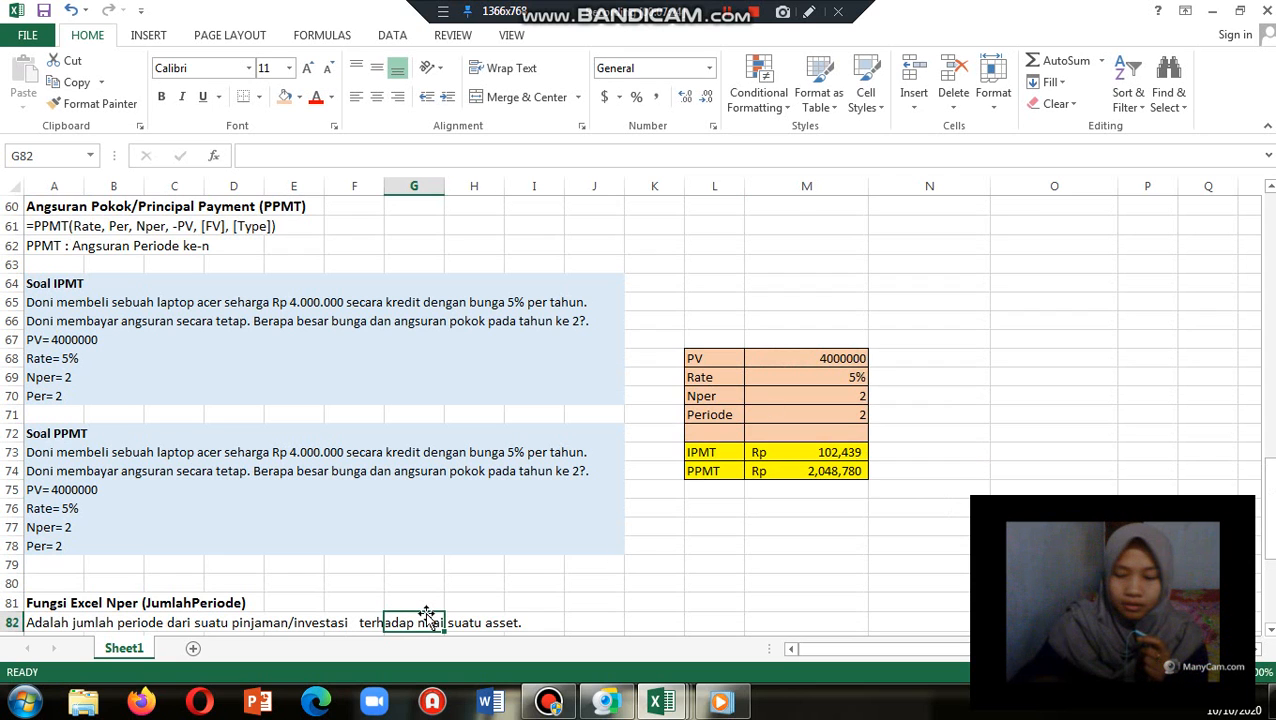
key("Down")
key("Down")
key("Down")
key("Down")
key("Down")
key("Down")
key("Down")
key("Down")
key("Down")
key("Down")
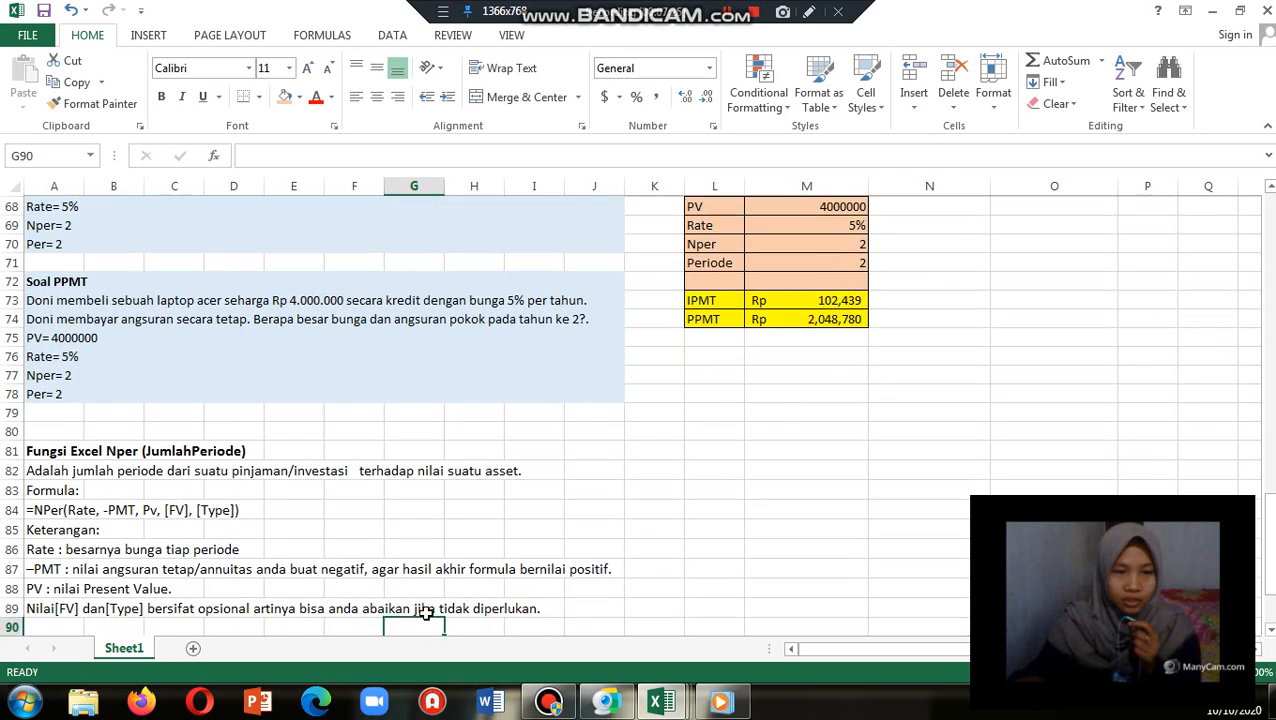
key("Down")
key("Down")
key("Down")
key("Down")
key("Down")
key("Down")
key("Down")
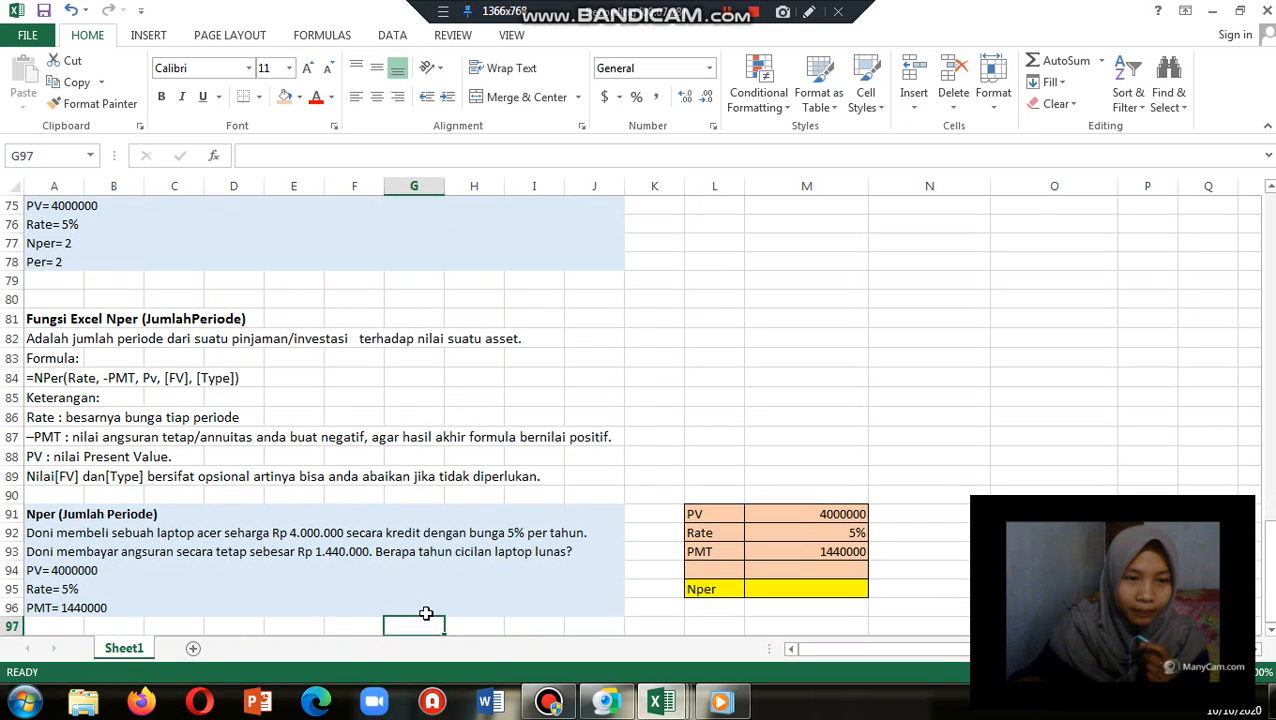
key("Down")
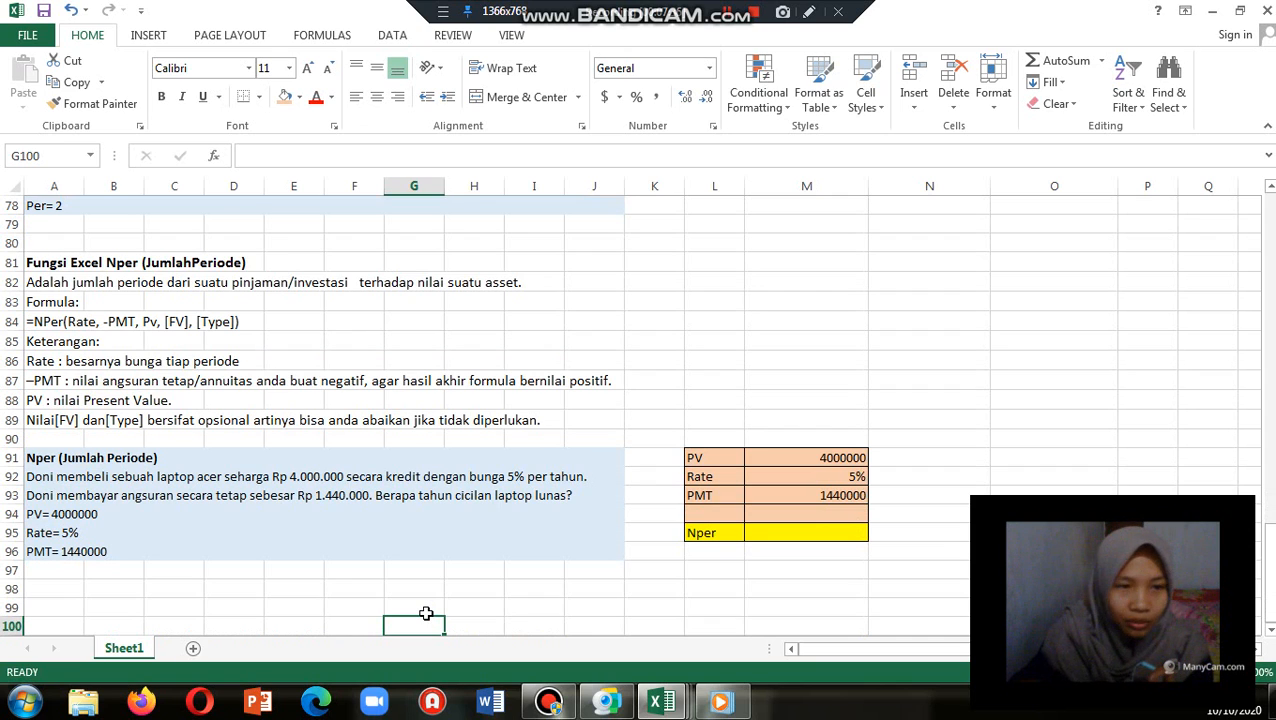
key("Down")
key("Down")
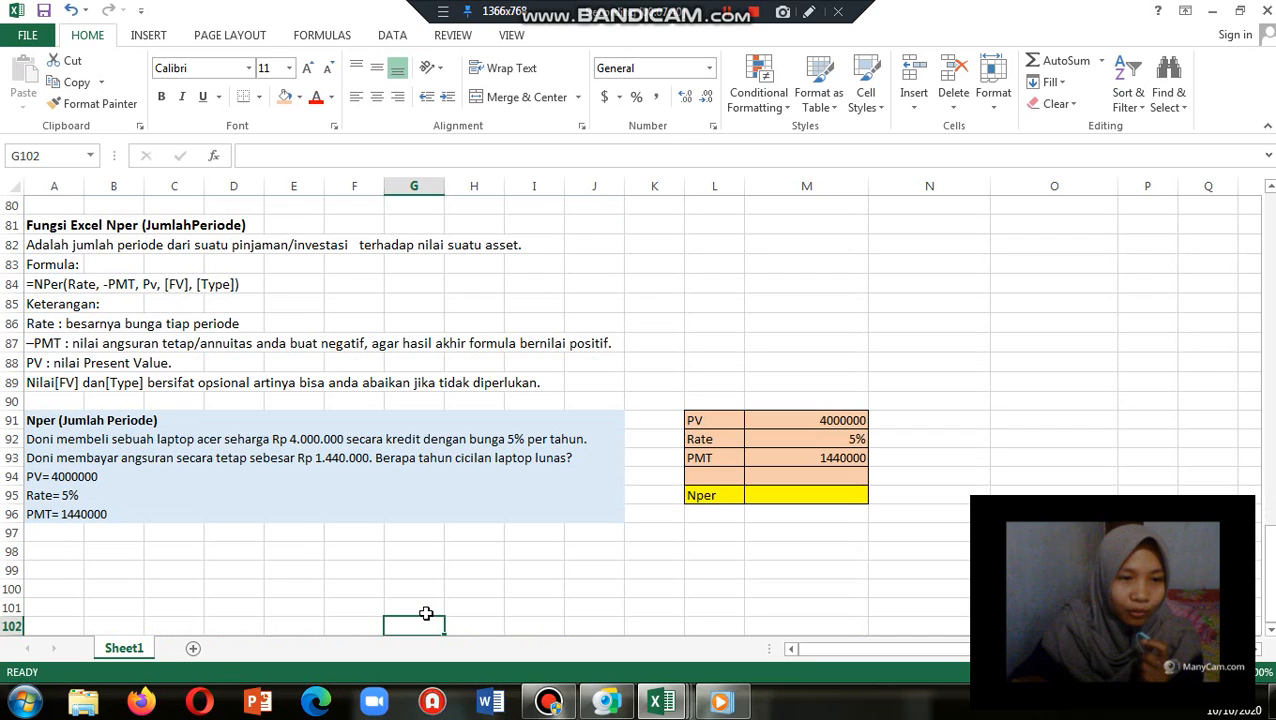
key("Down")
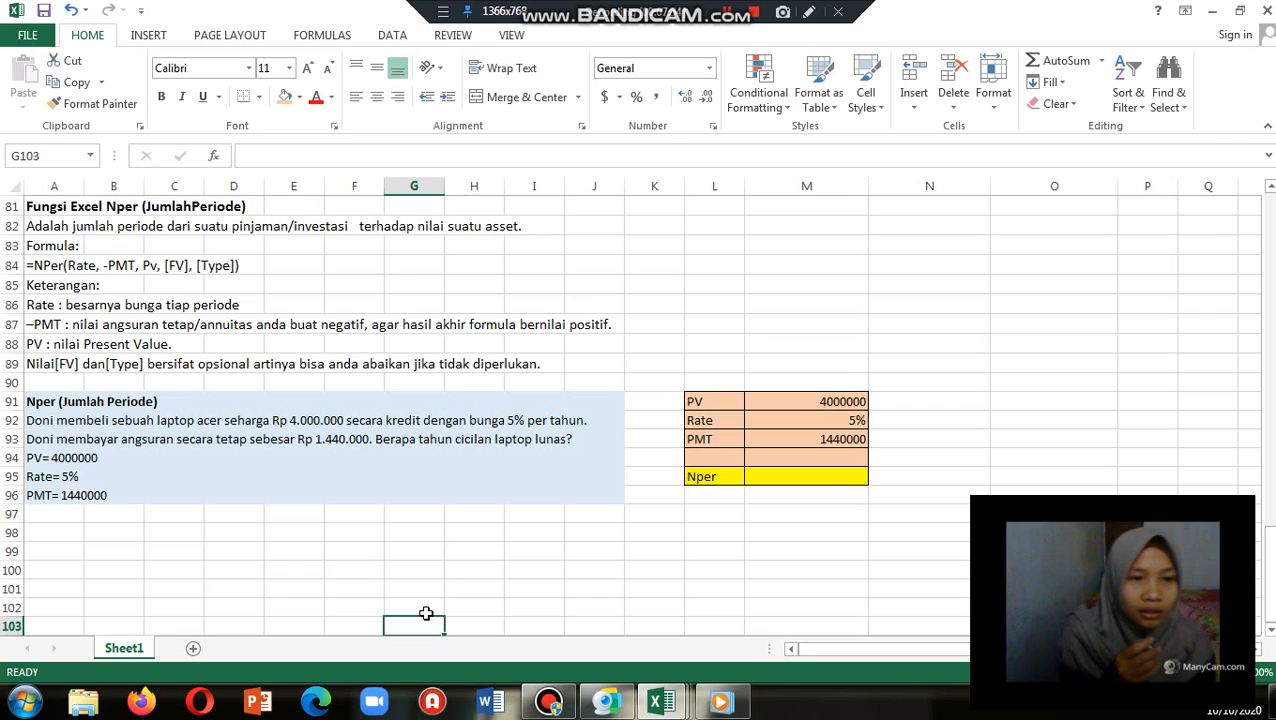
left_click(128, 324)
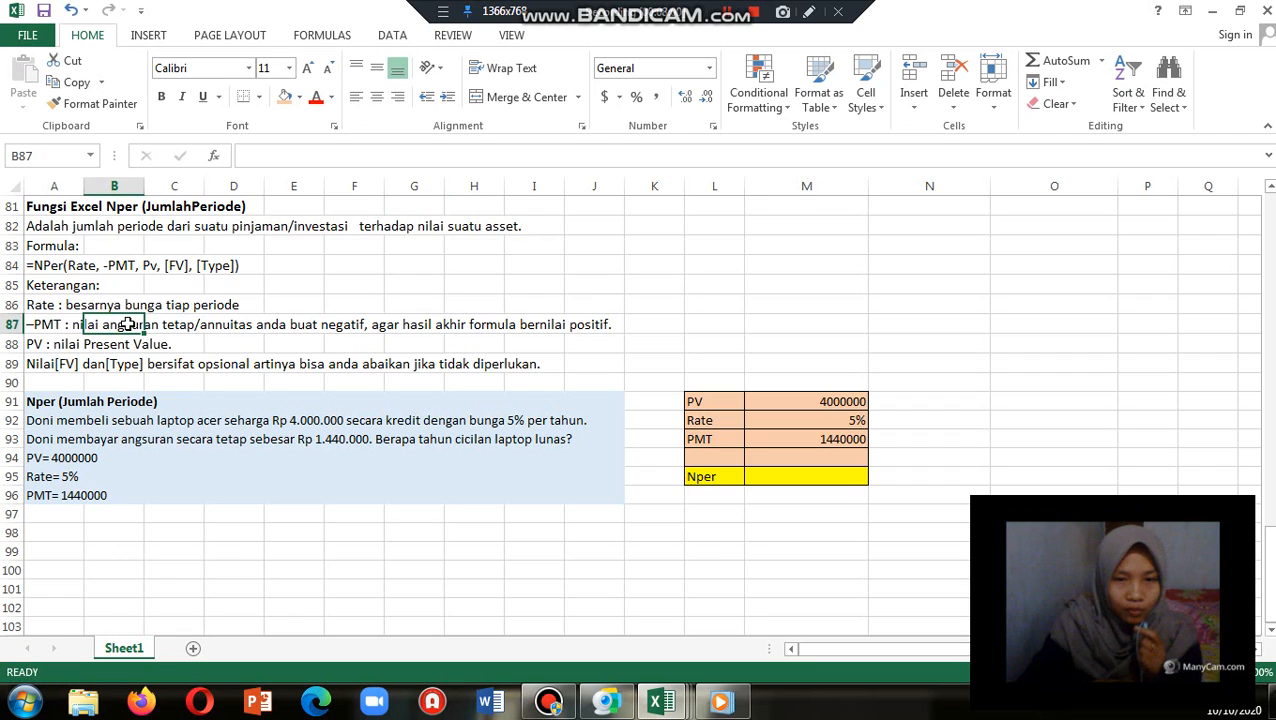
left_click(558, 329)
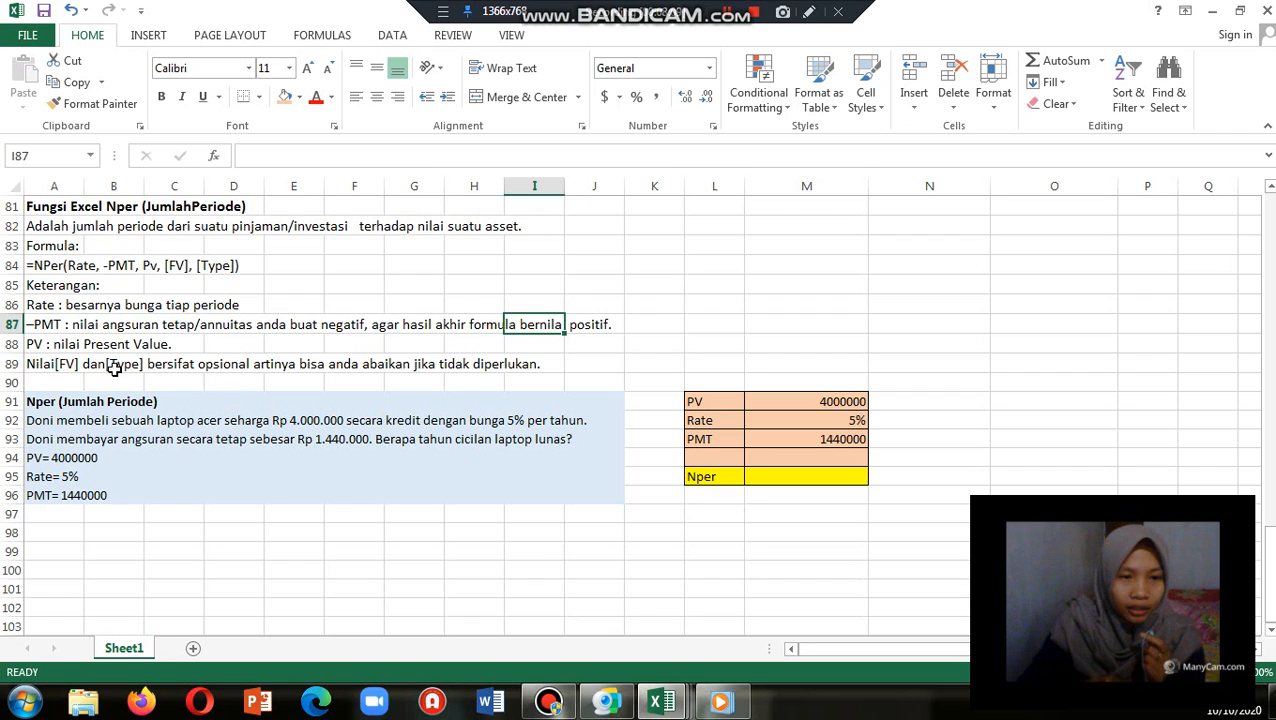
left_click(276, 364)
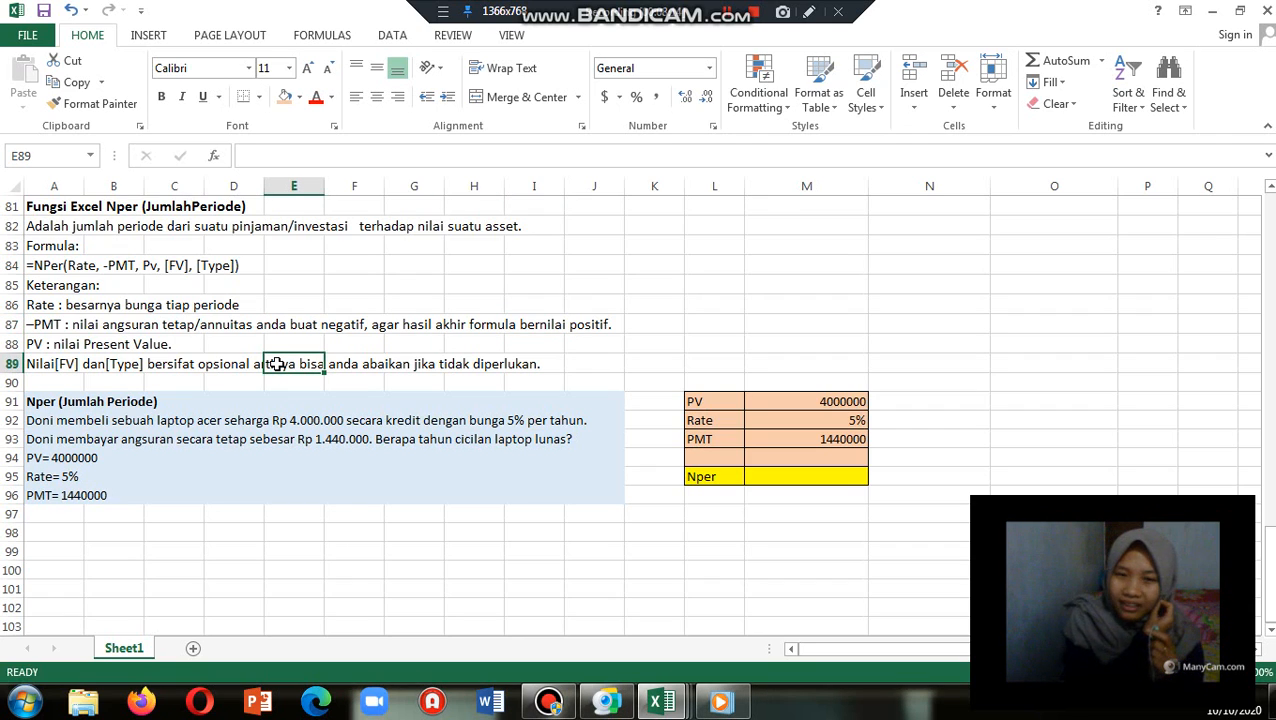
Examine the Nper laptop credit problem in rows 91 to 96 against the PV, Rate and PMT inputs in its table.
left_click(238, 507)
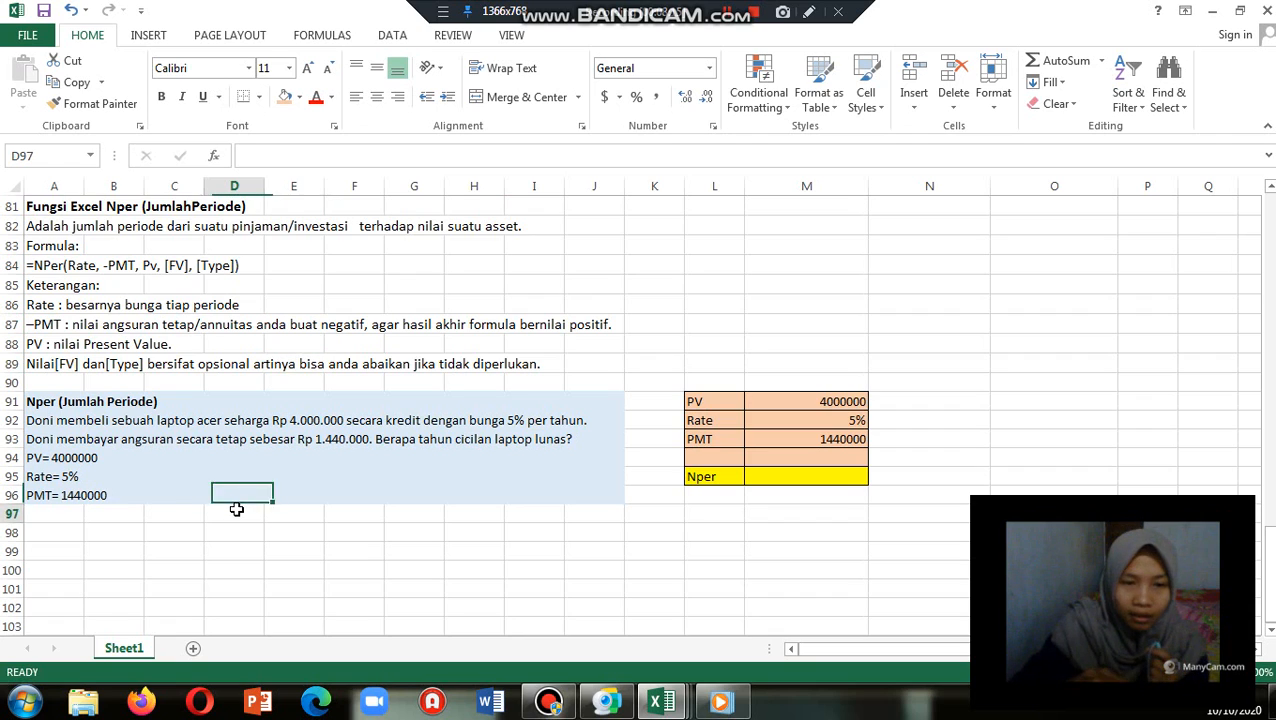
left_click(272, 439)
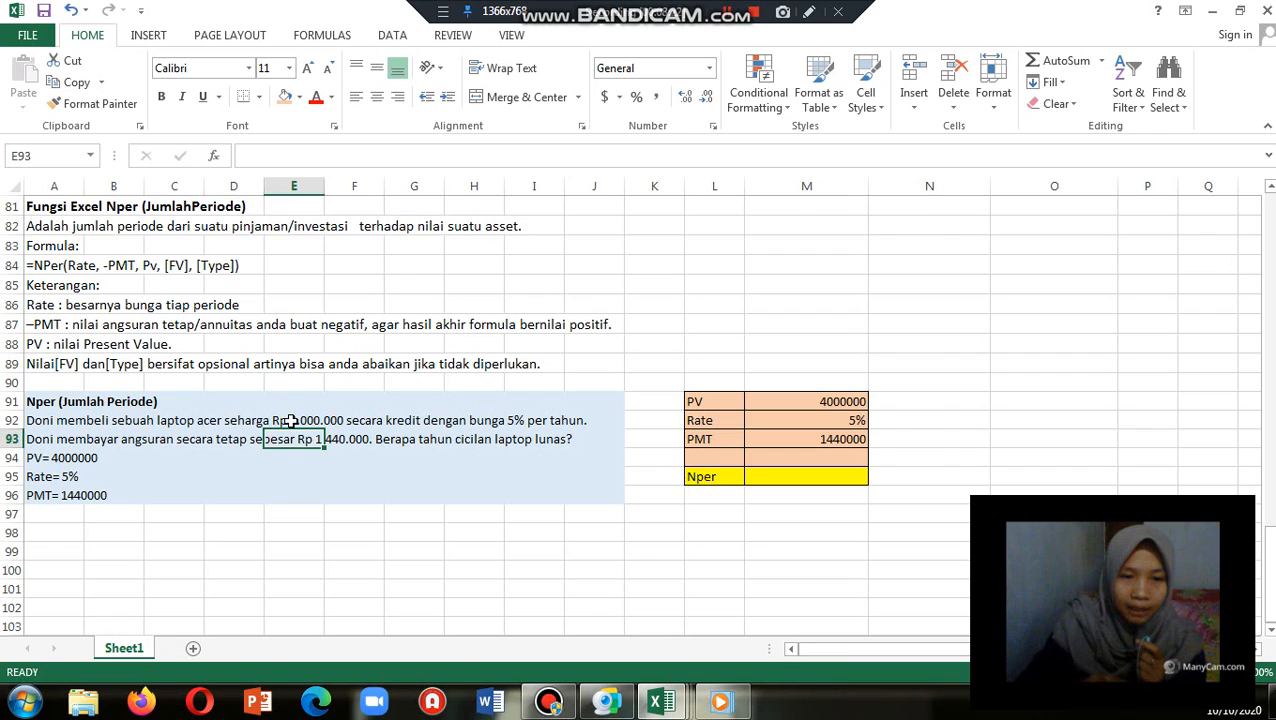
left_click(290, 420)
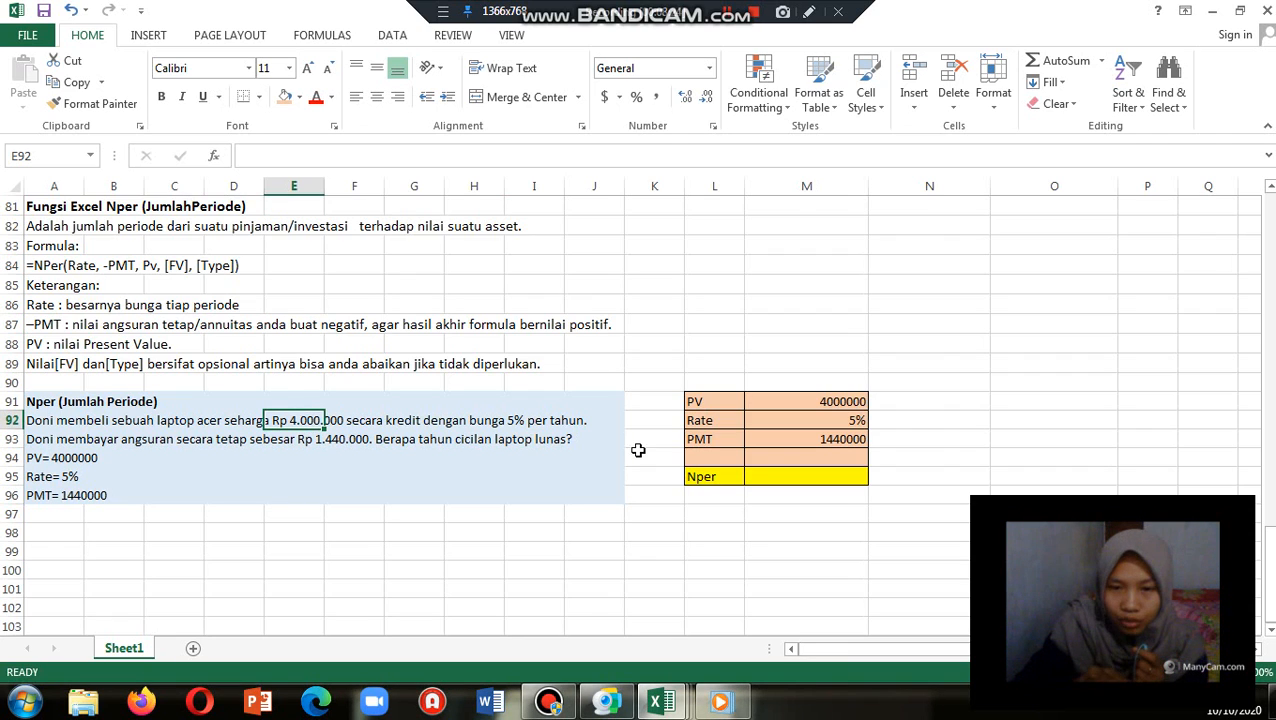
left_click(726, 403)
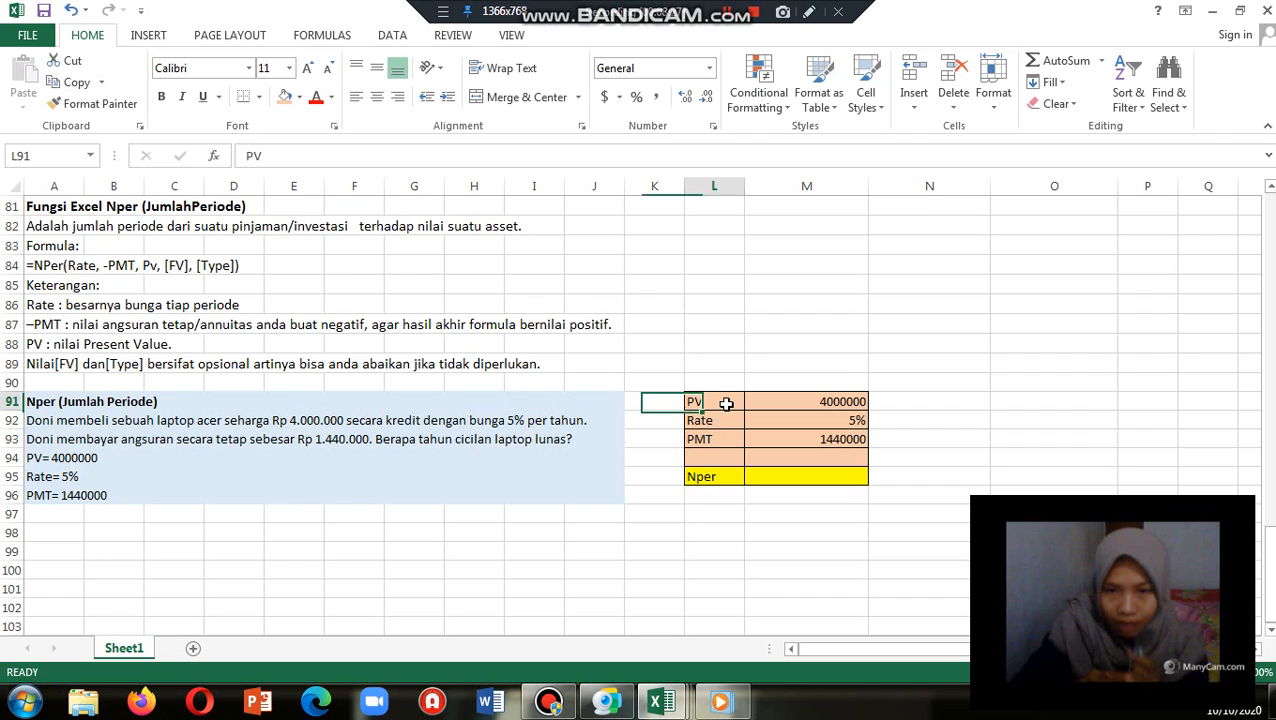
left_click(800, 400)
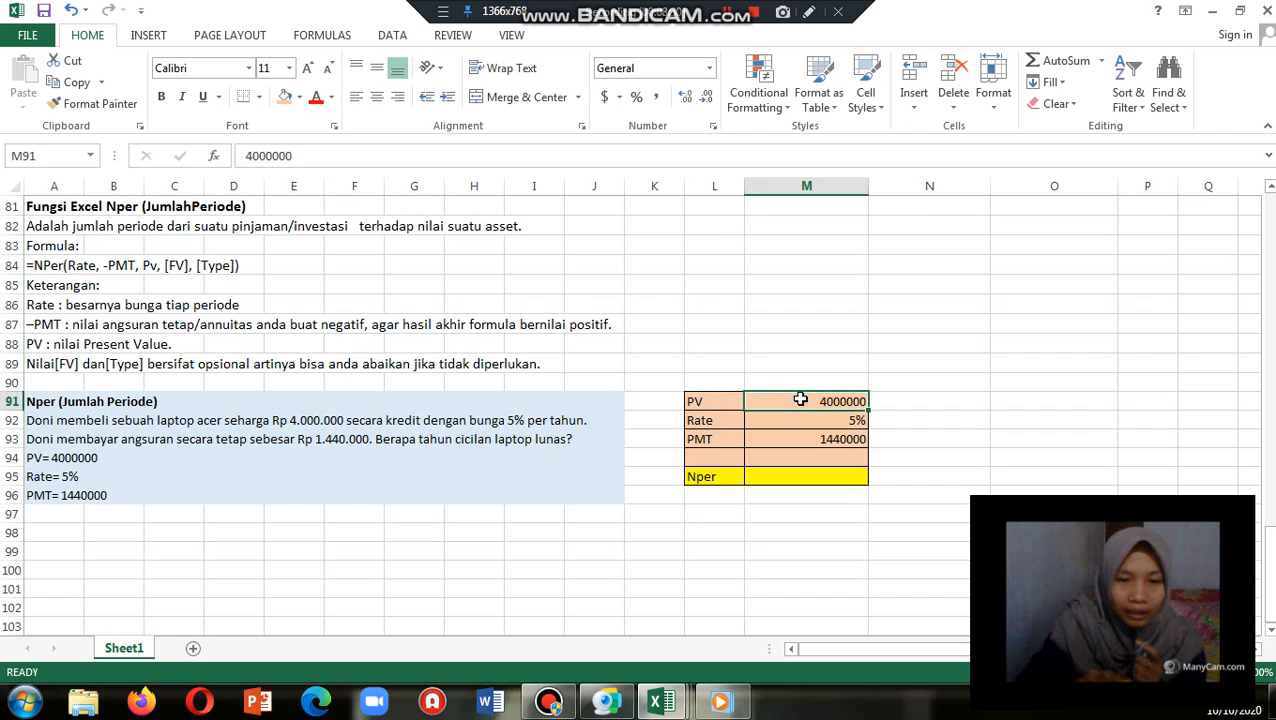
left_click(521, 423)
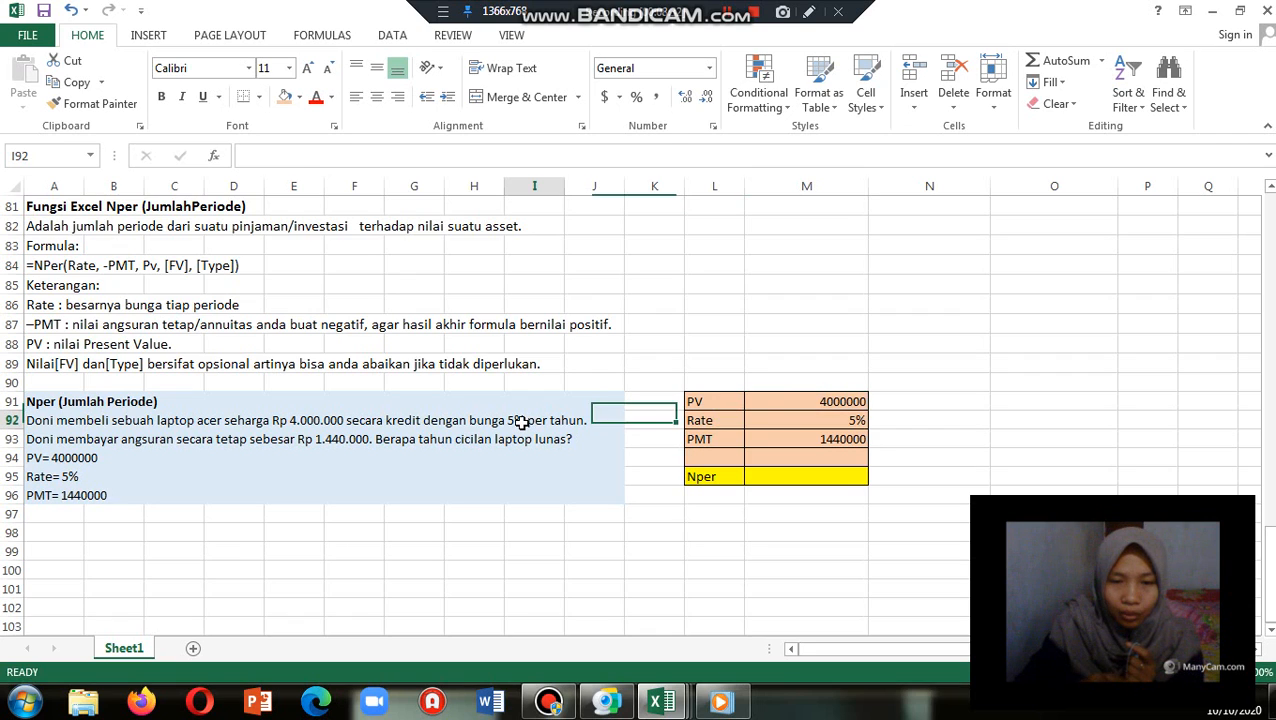
left_click(786, 423)
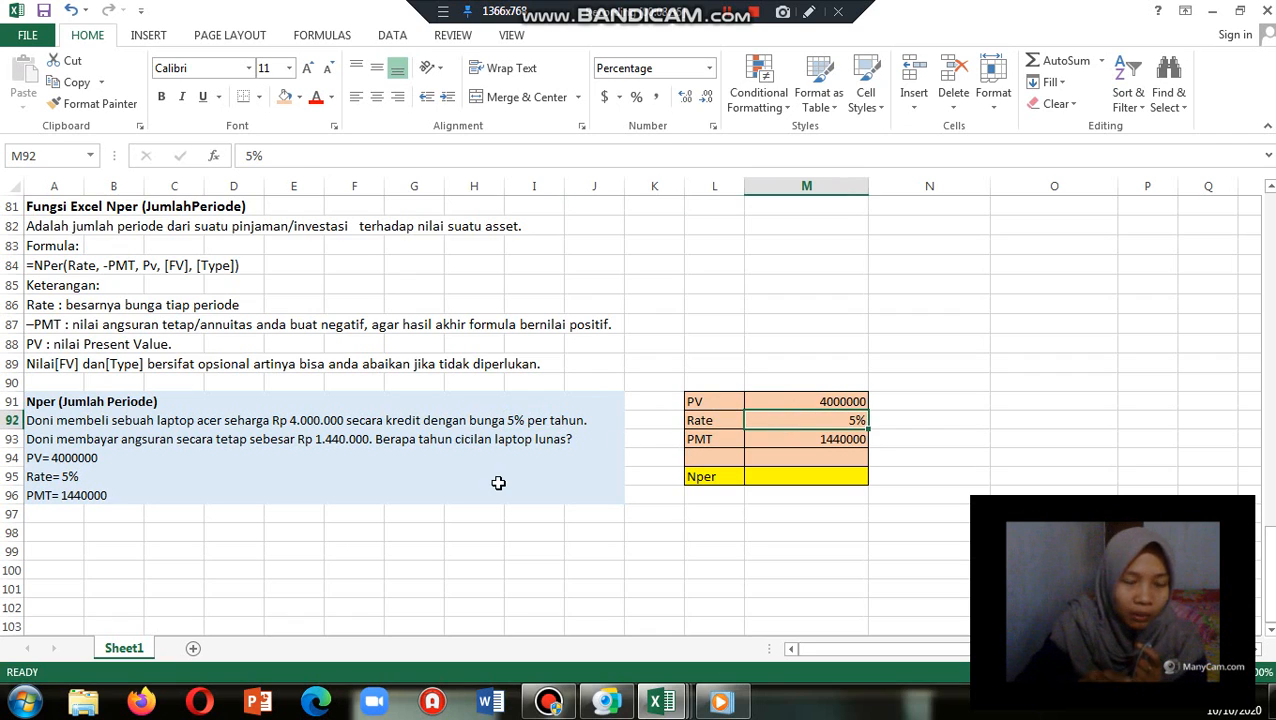
left_click(356, 441)
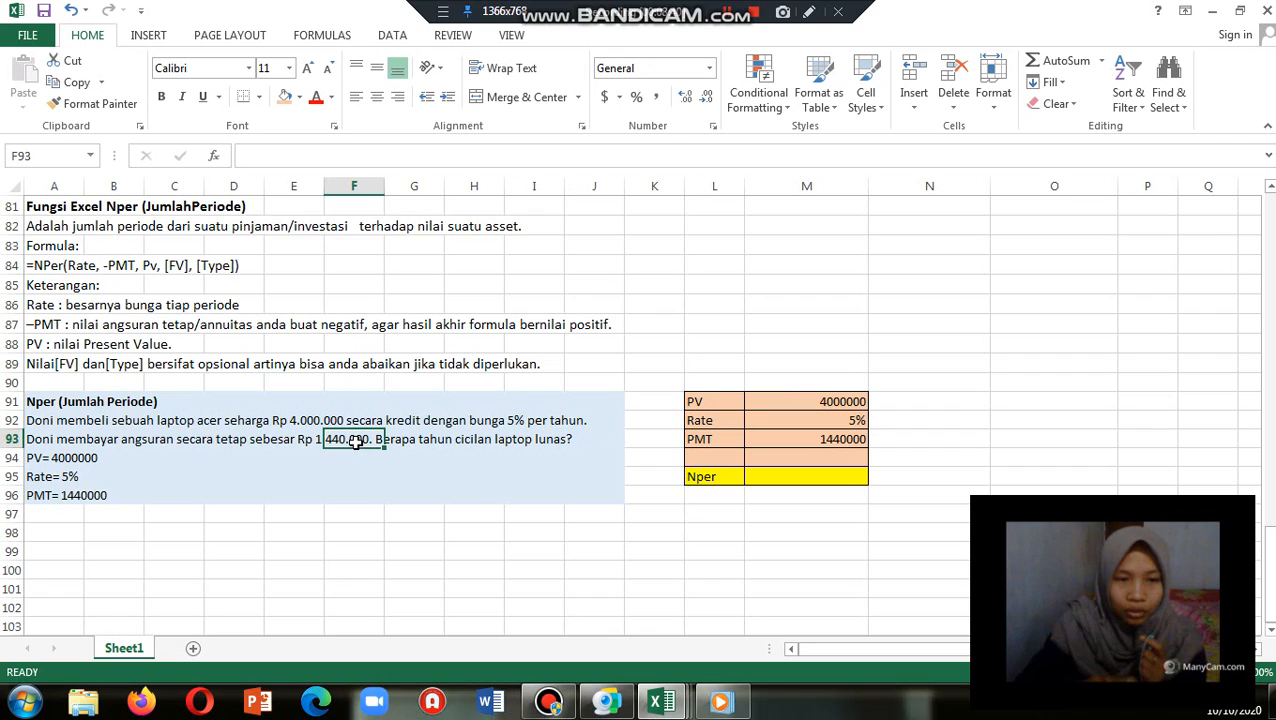
left_click(726, 440)
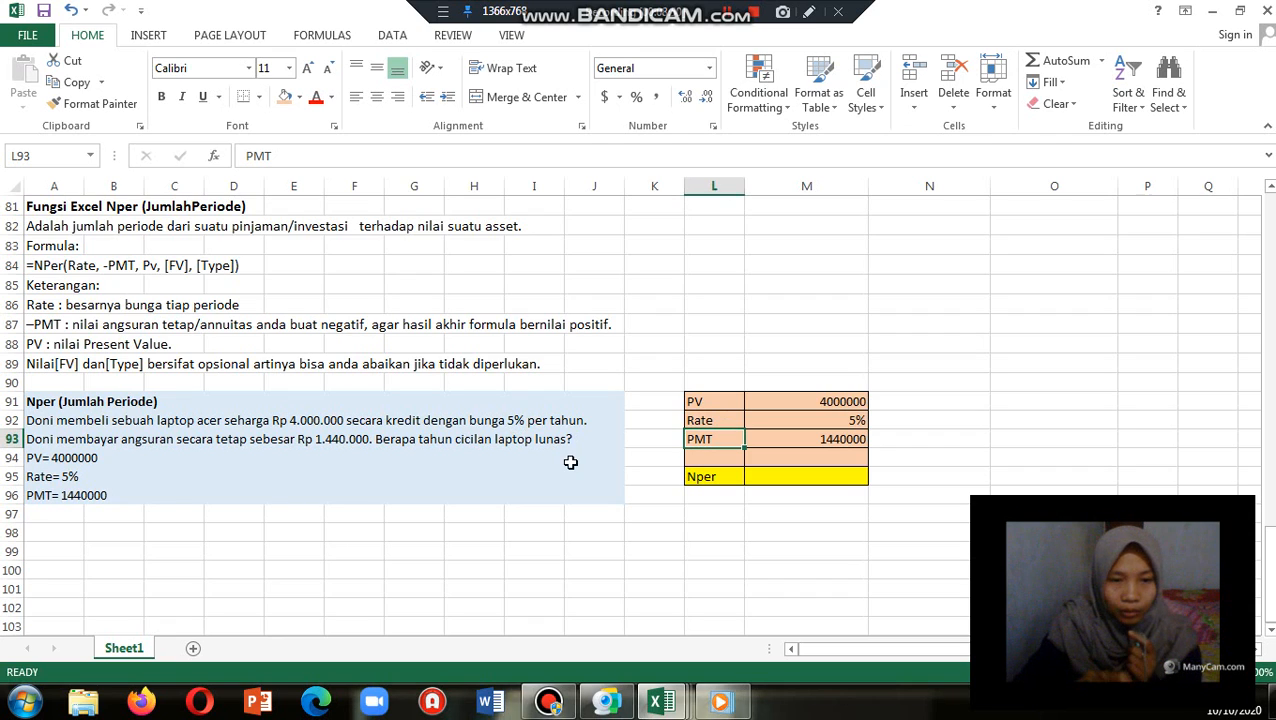
Calculate the number of installment periods for the laptop credit in cell M95 with the formula =NPER(M92,-M93,M91).
left_click(754, 479)
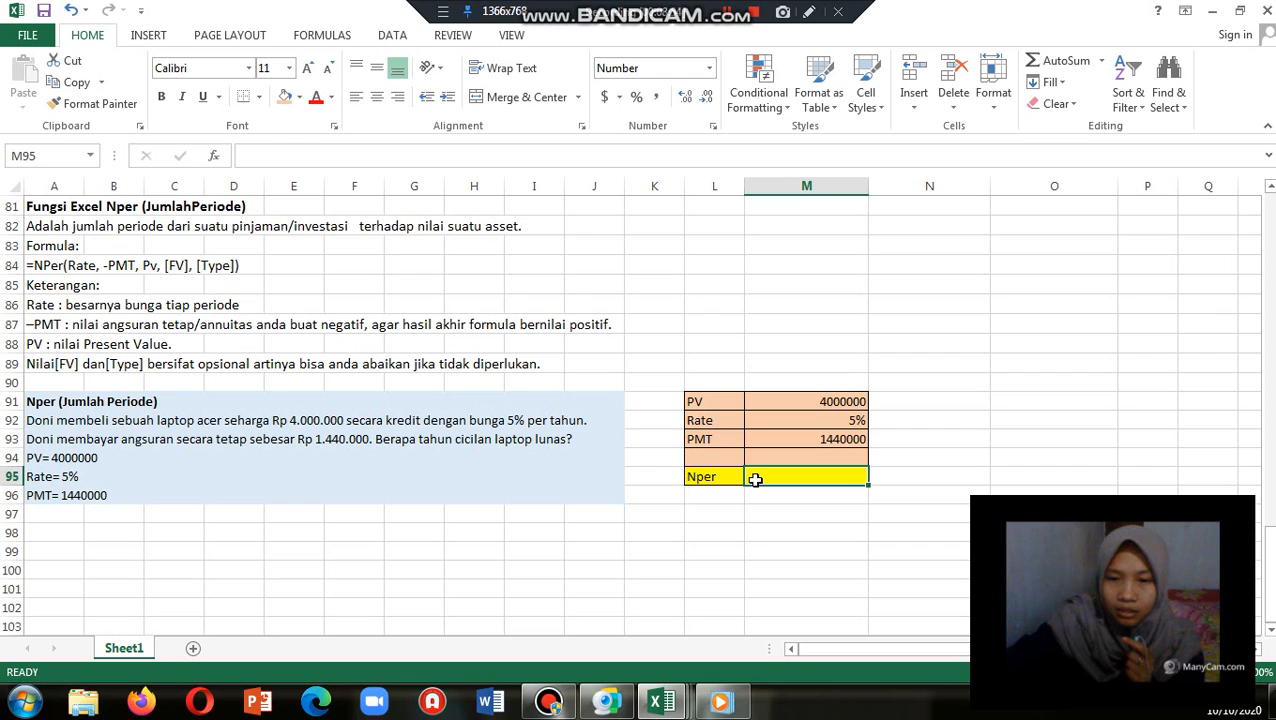
type("=")
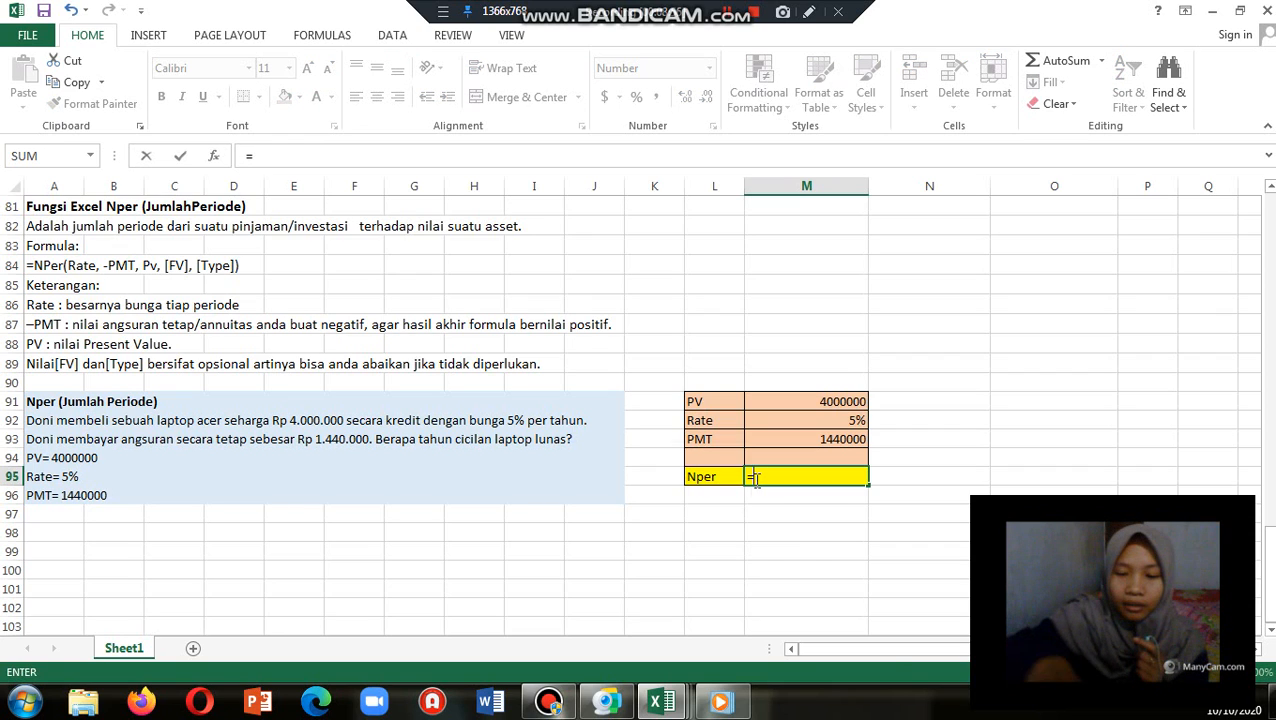
type("NPER(")
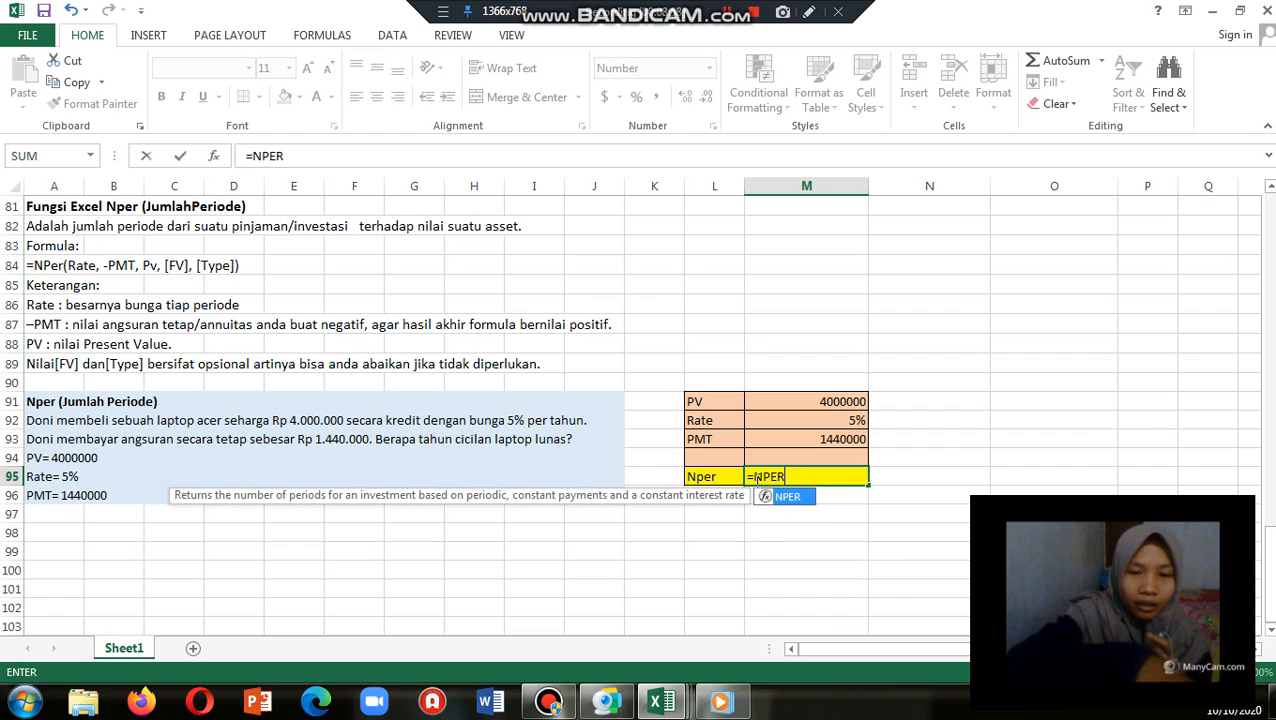
left_click(796, 422)
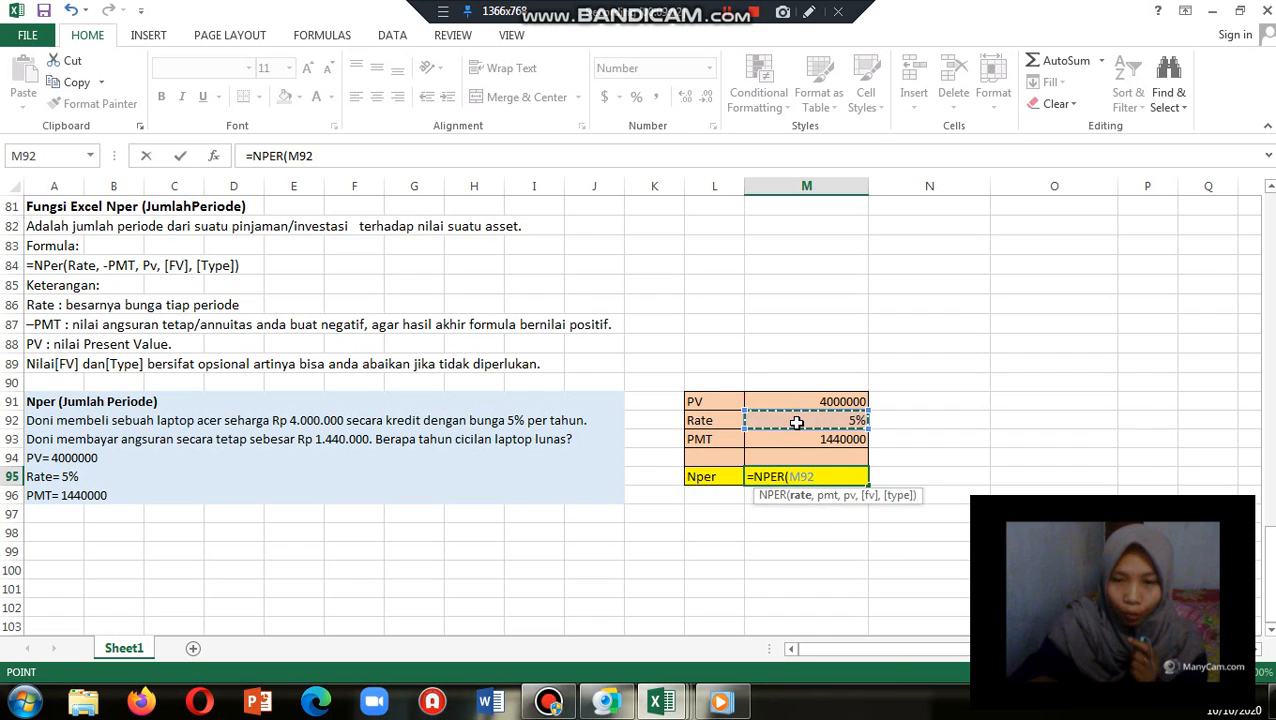
type(",")
left_click(801, 440)
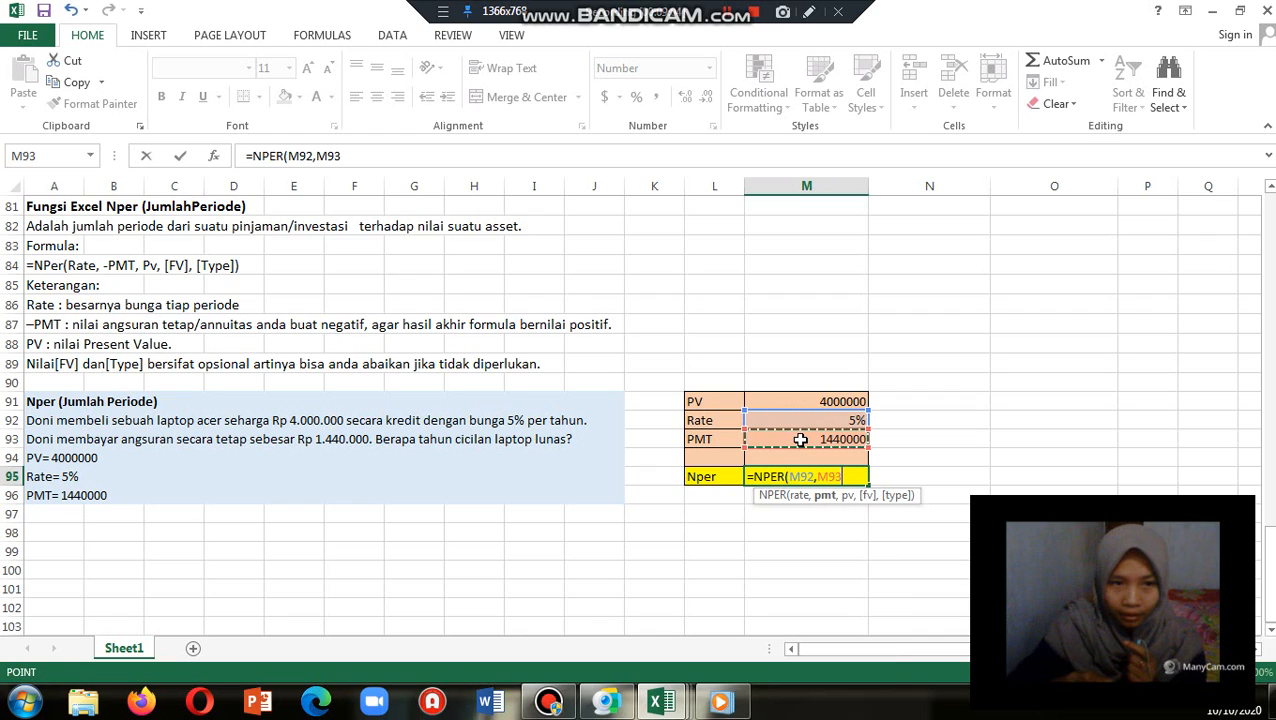
key("BackSpace")
key("BackSpace")
key("BackSpace")
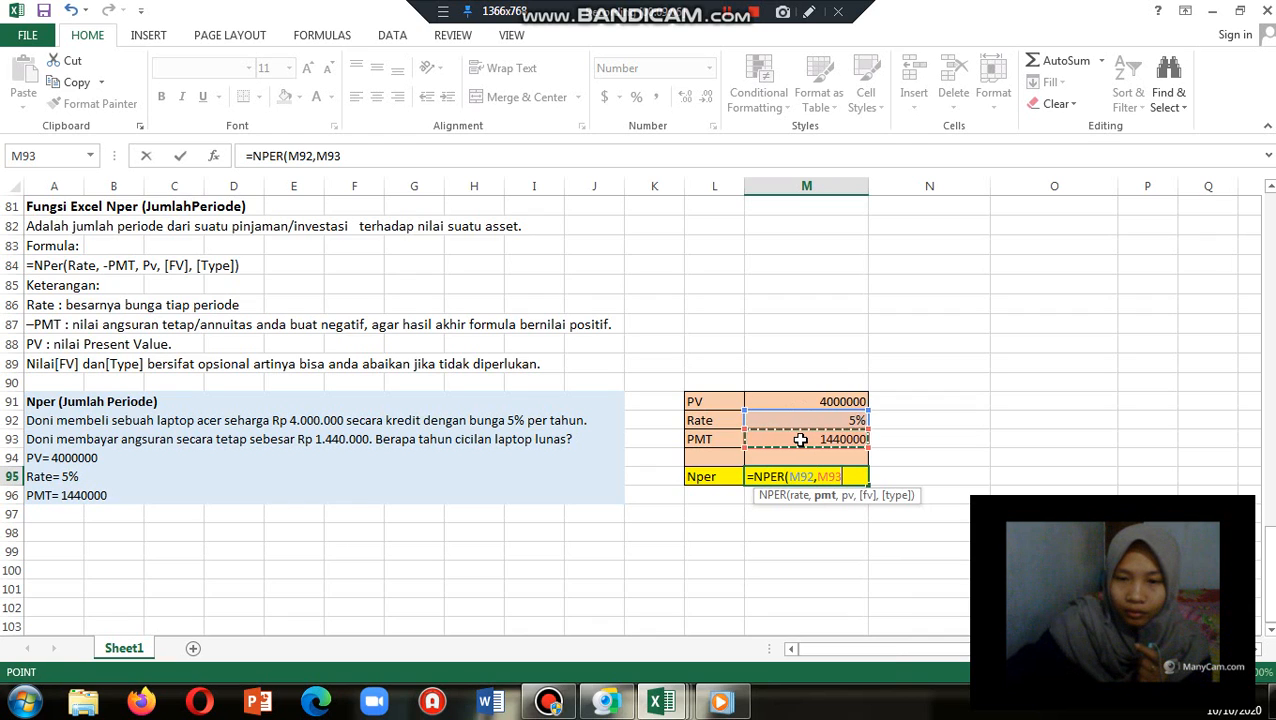
type("-")
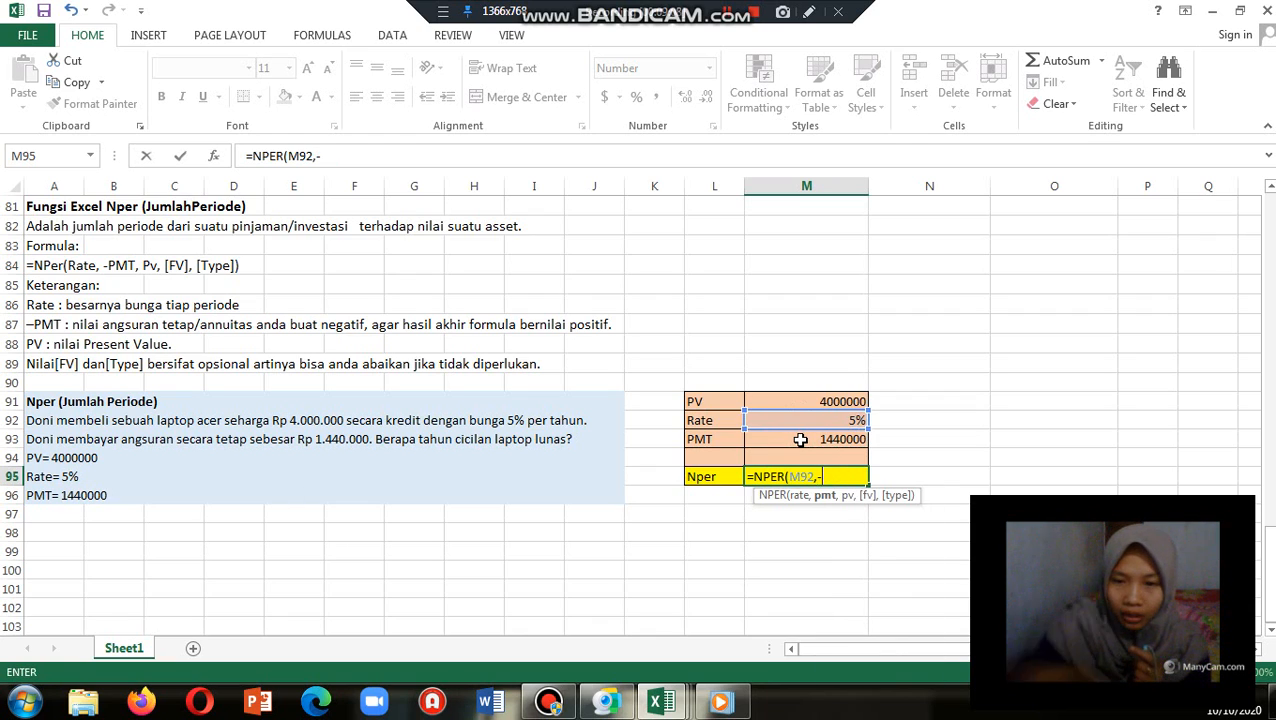
left_click(807, 443)
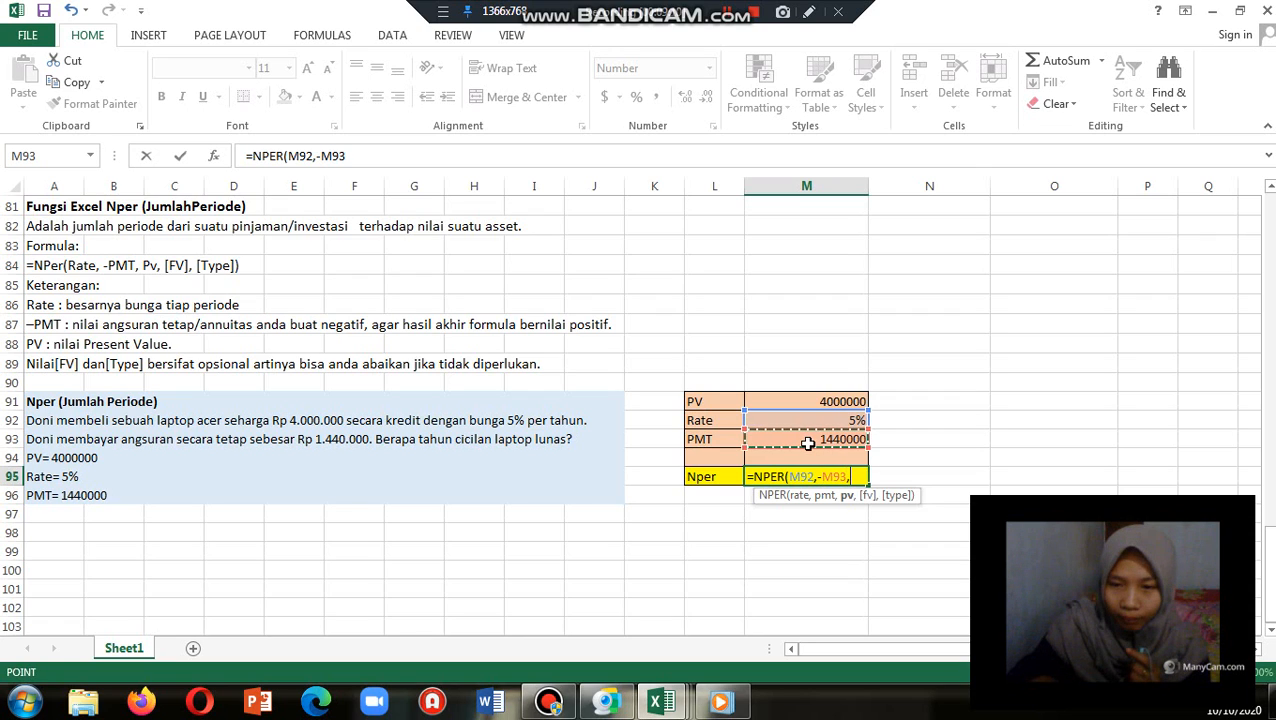
type(",")
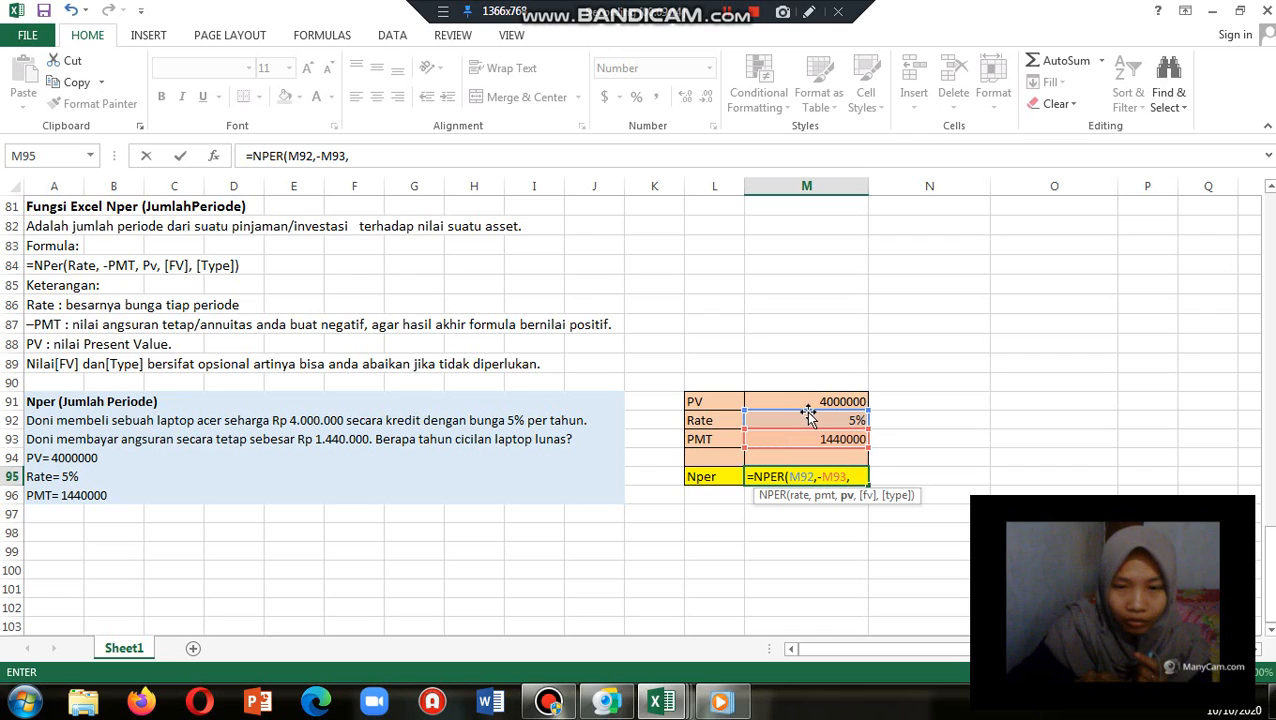
left_click(810, 403)
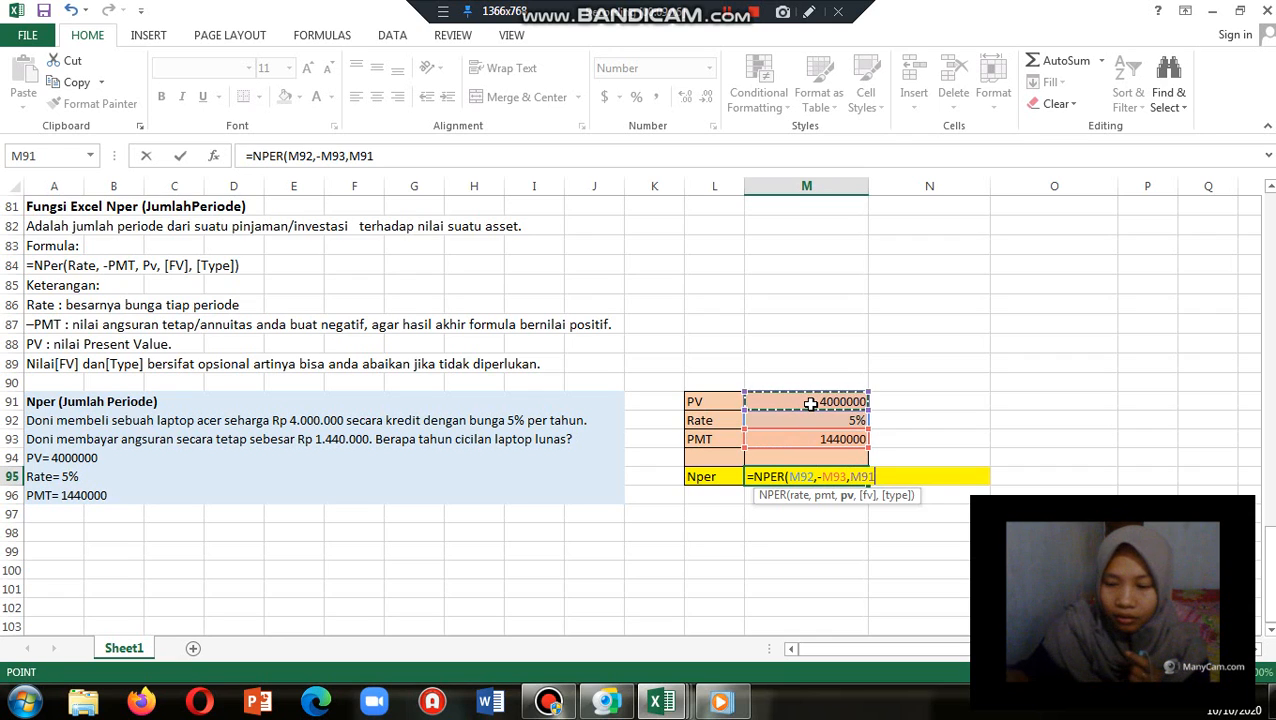
type(")")
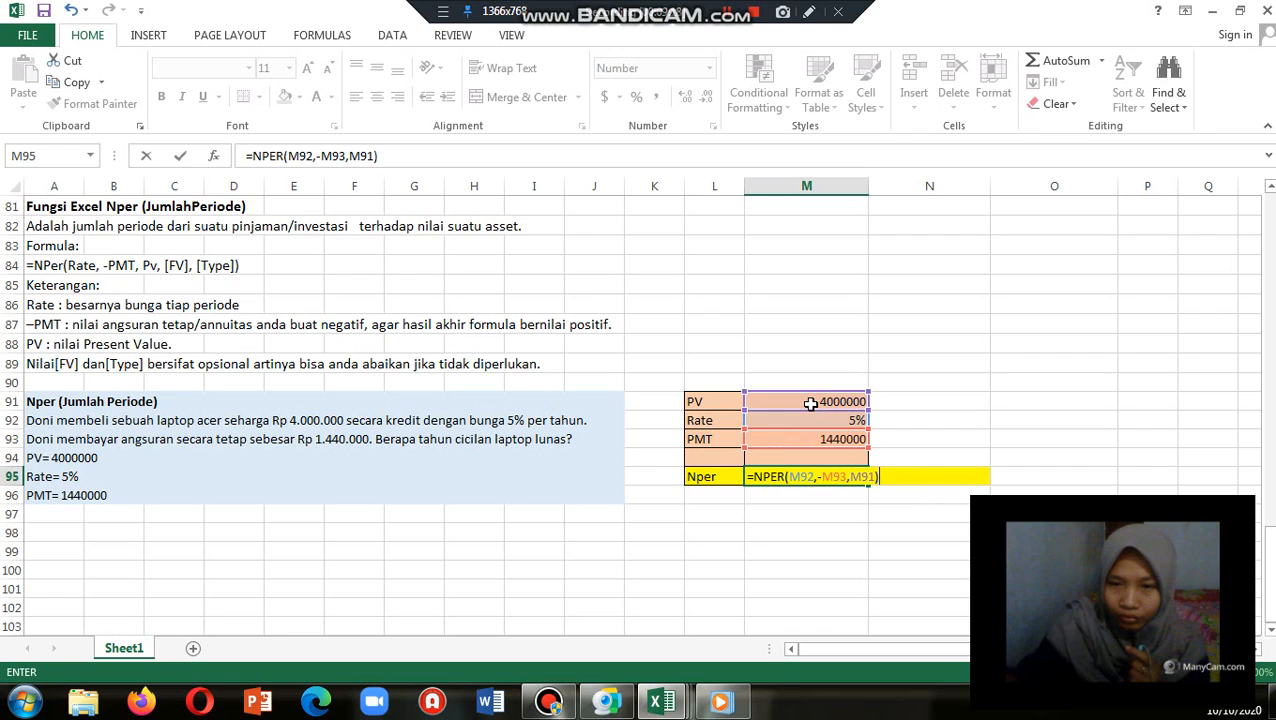
key("Return")
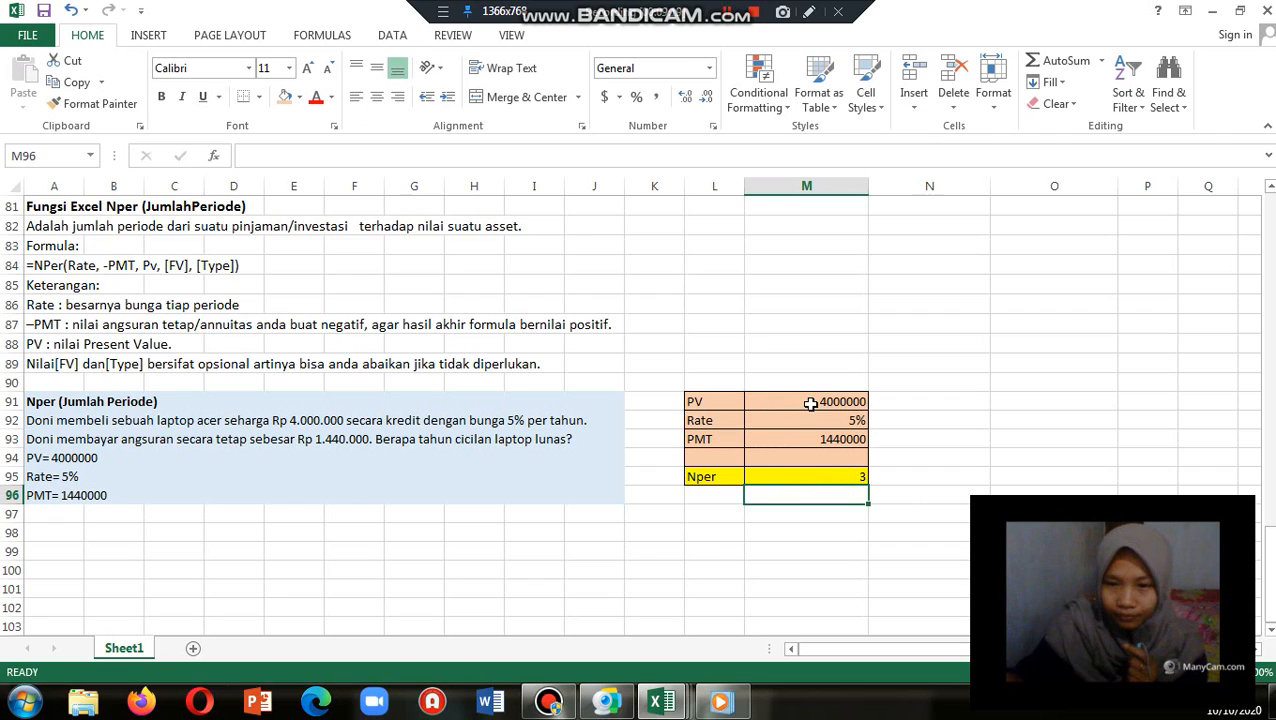
left_click(725, 551)
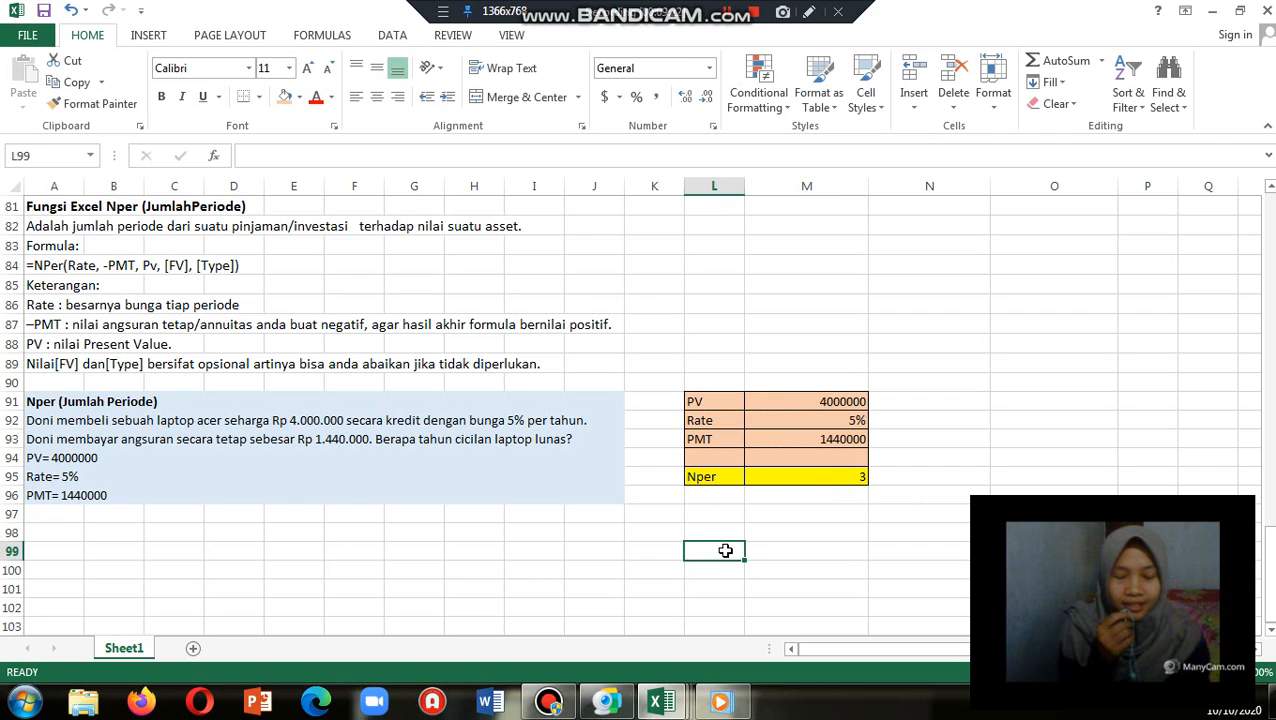